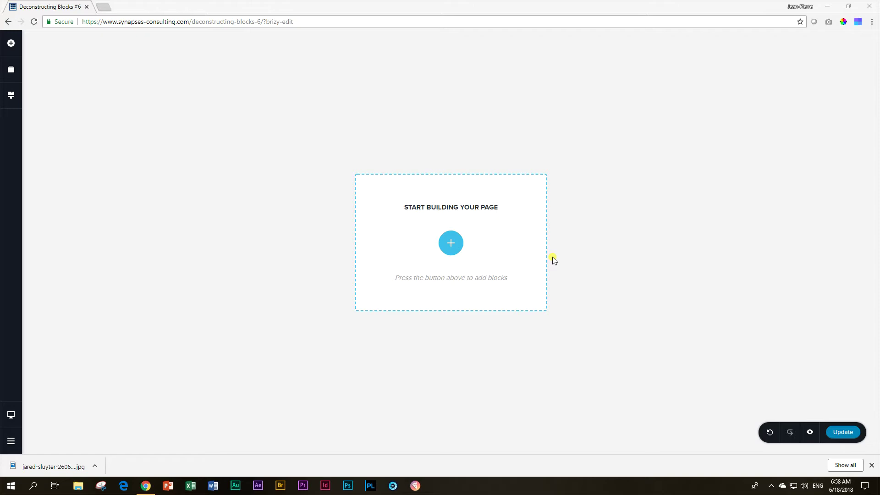
Add the light three-column team block with portraits and social icons to the empty page from the block library.
left_click(450, 242)
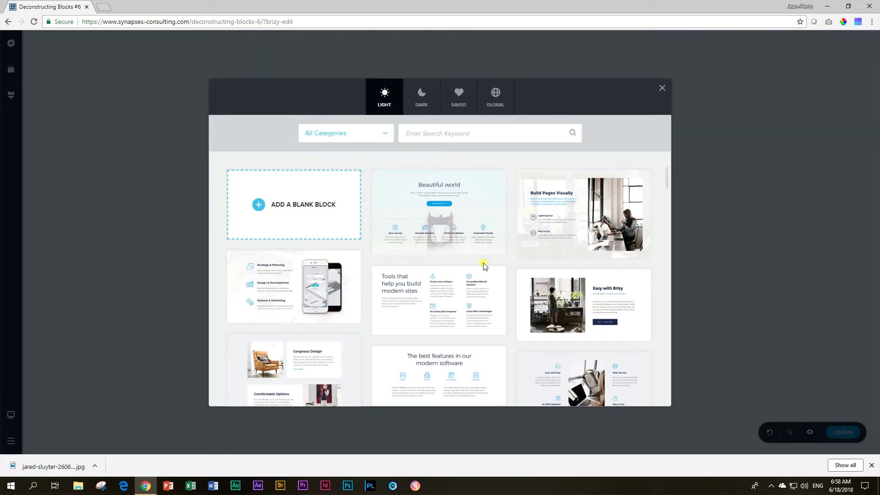
scroll(482, 264, "down", 3)
scroll(484, 268, "down", 10)
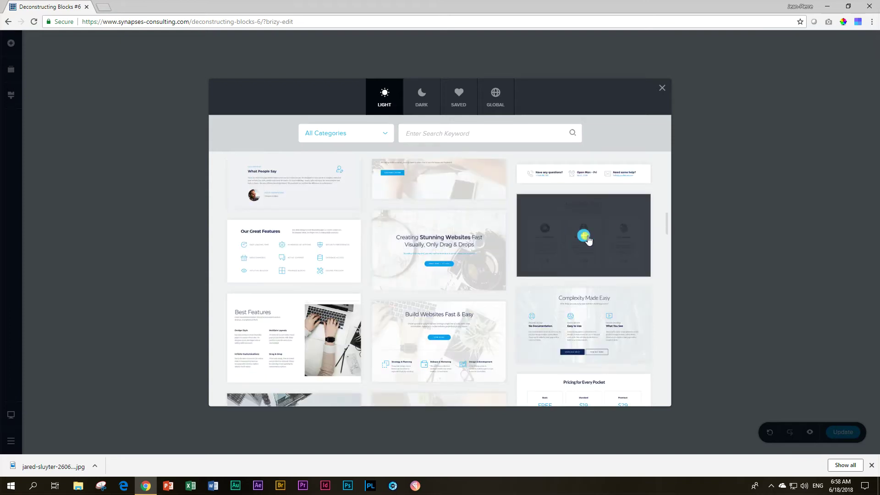
left_click(584, 236)
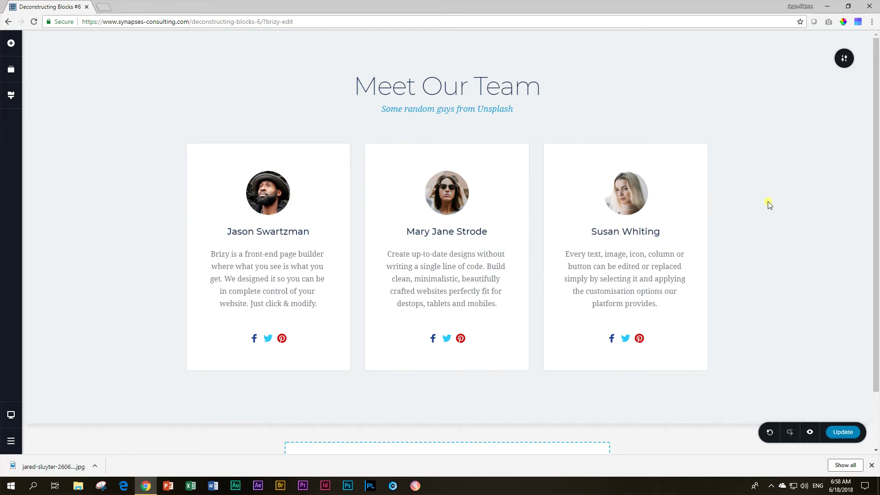
Add a blank block below the team block and delete its default two-column row.
scroll(474, 243, "down", 2)
scroll(742, 340, "down", 2)
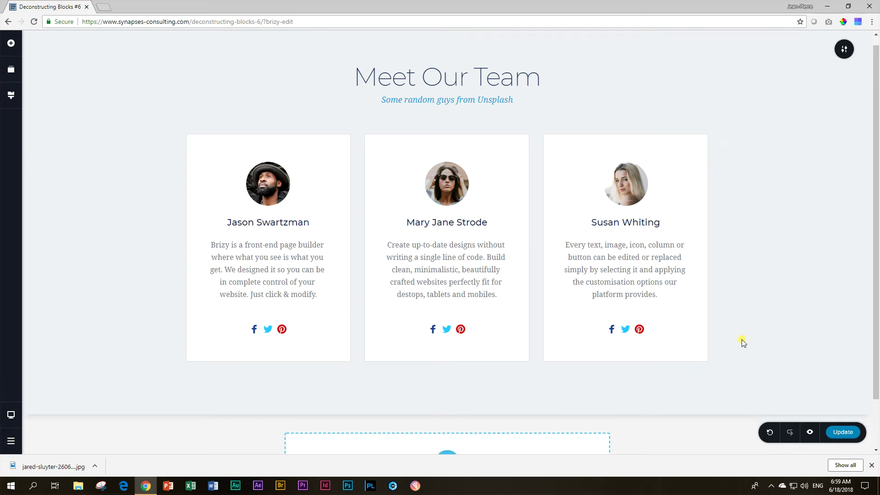
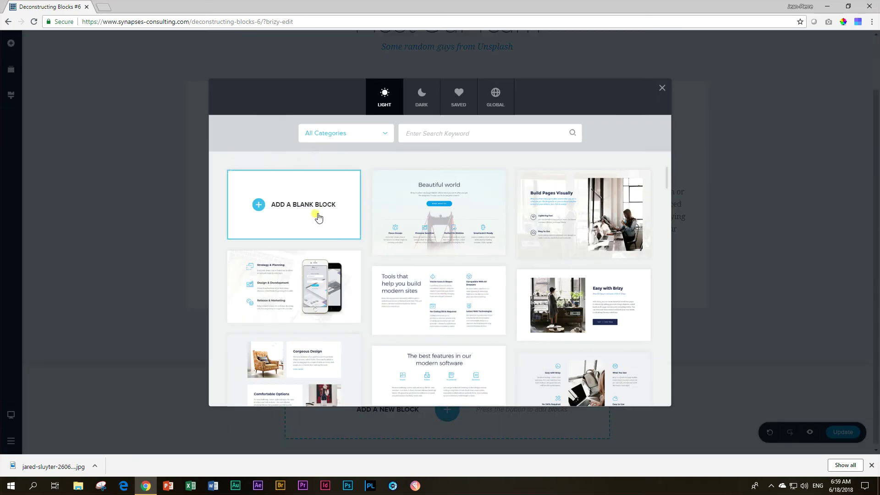
left_click(312, 209)
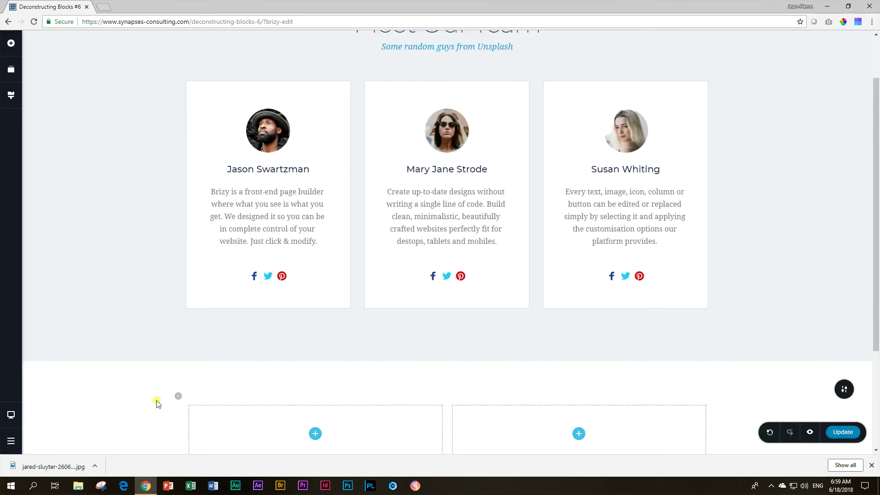
left_click(177, 395)
left_click(213, 375)
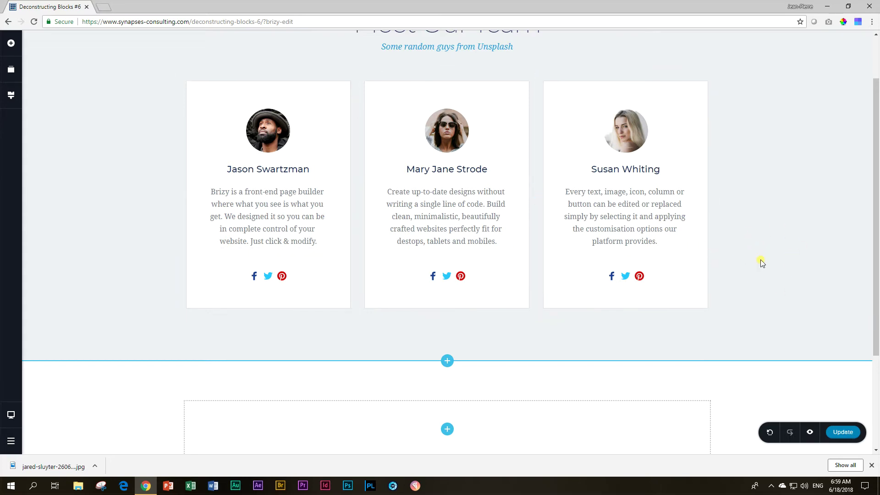
Copy the hex code of the Meet Our Team block's overlay colour.
scroll(781, 303, "up", 1)
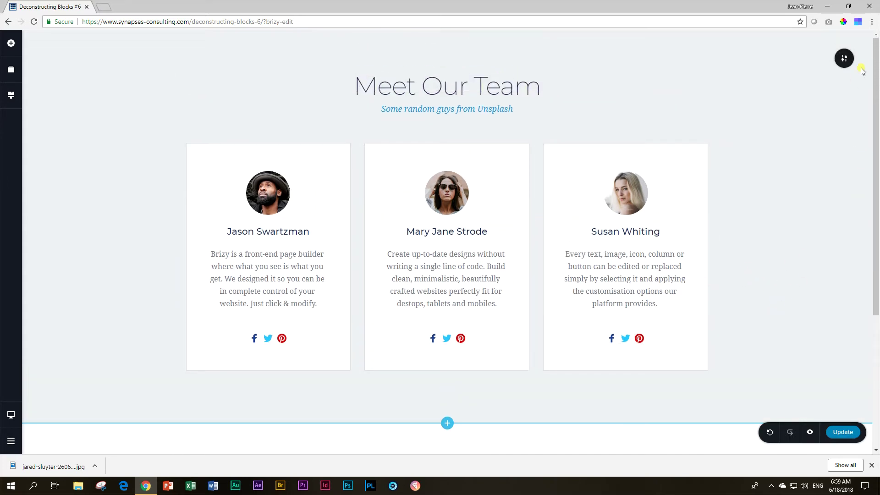
left_click(844, 58)
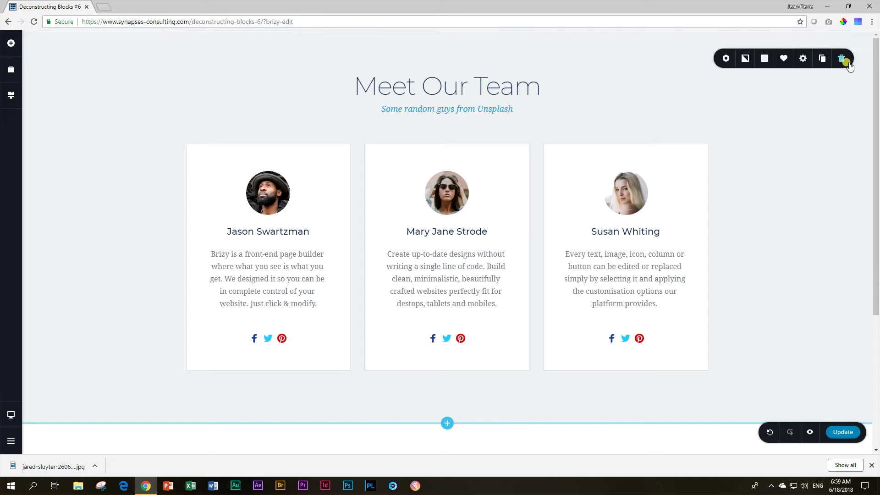
left_click(765, 61)
left_click(759, 173)
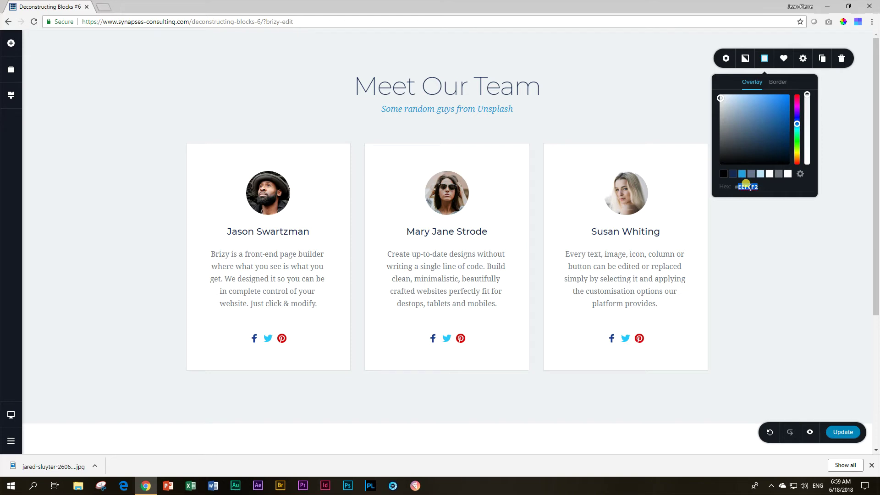
Apply the copied hex code as the blank block's overlay colour and compare its background with the team block.
scroll(782, 240, "down", 3)
left_click(842, 252)
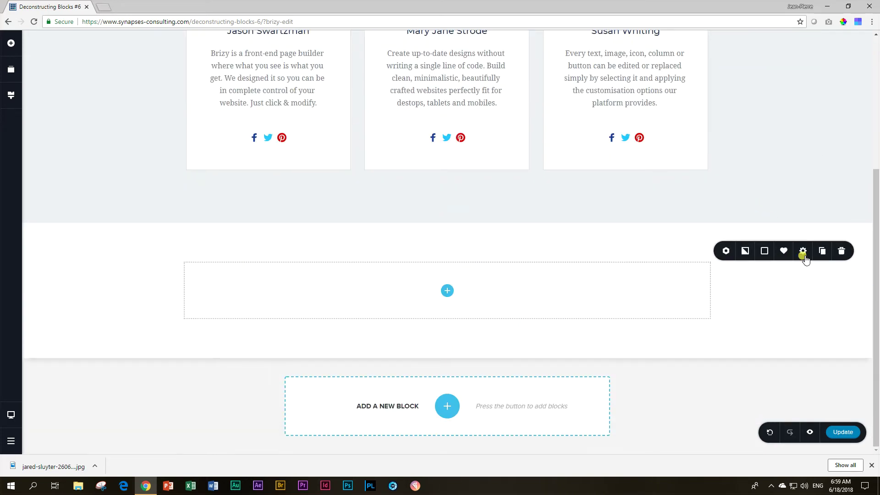
left_click(803, 252)
left_click(764, 251)
left_click(743, 225)
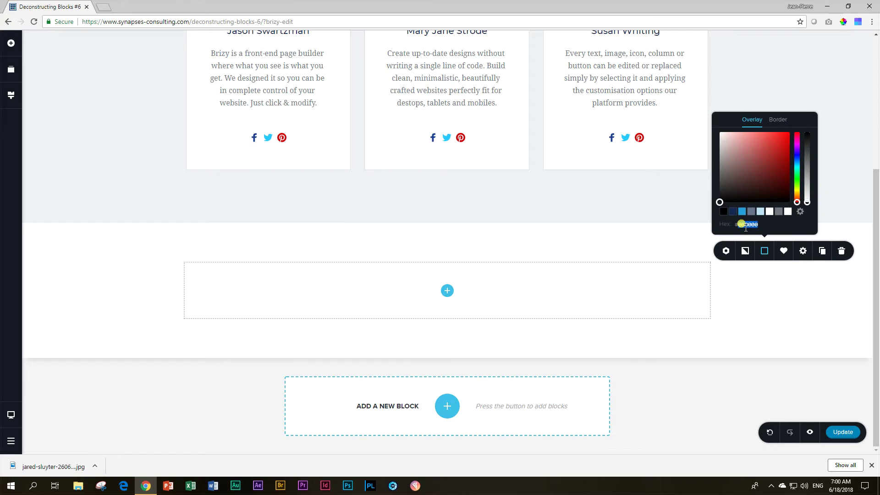
key("ctrl+v")
left_click(753, 296)
scroll(753, 297, "up", 5)
scroll(753, 297, "down", 5)
scroll(755, 301, "up", 4)
scroll(443, 97, "down", 2)
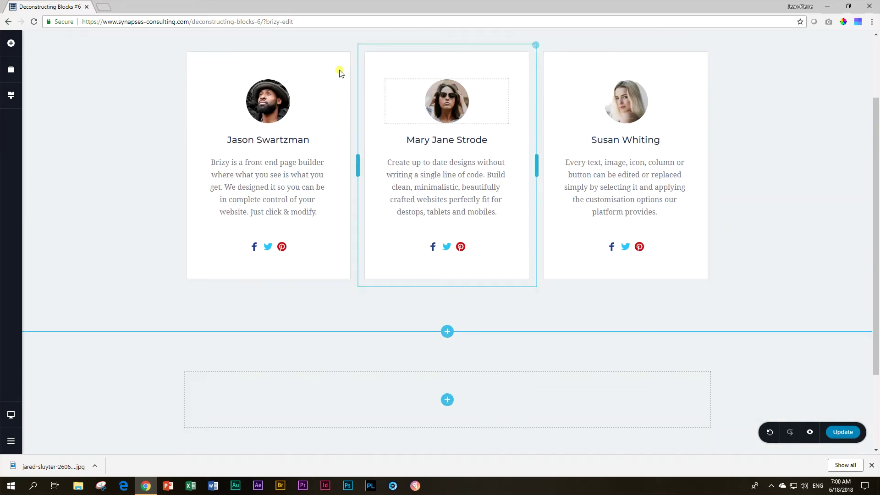
Add a text element to the blank block and replace its placeholder with "Meet Our Team".
left_click(11, 43)
left_click_drag(55, 85, 448, 405)
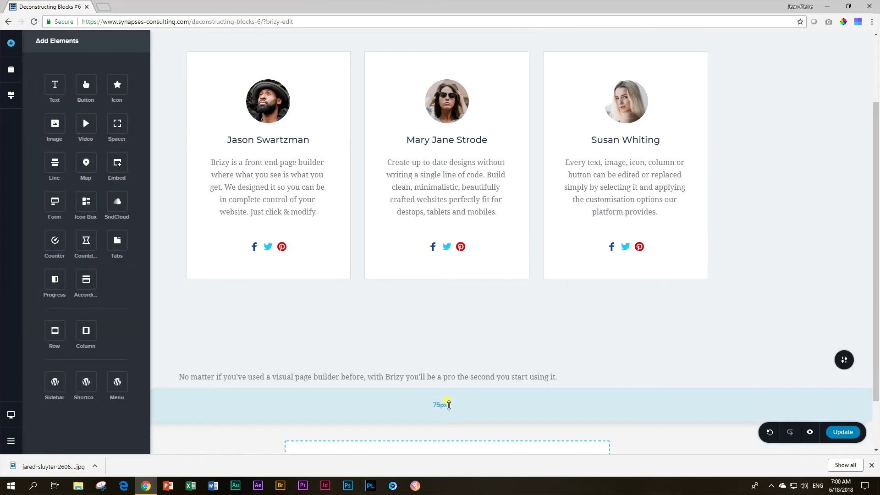
scroll(448, 405, "up", 1)
left_click(404, 422)
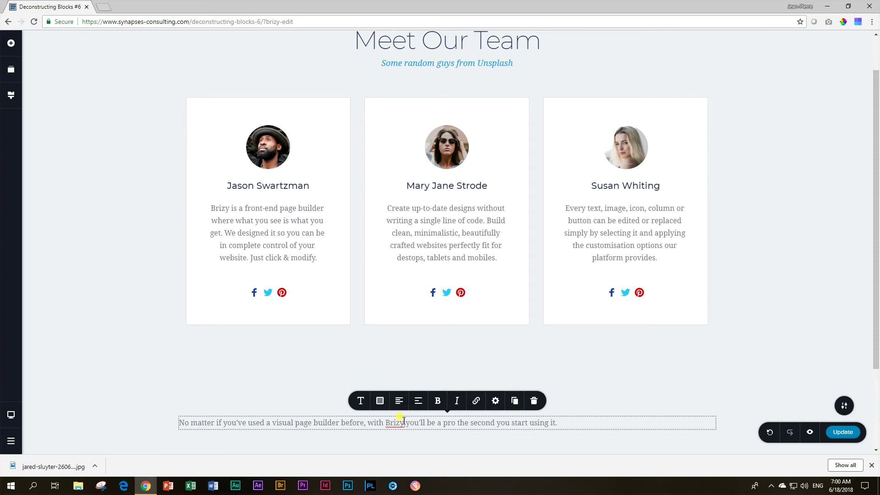
triple_click(404, 422)
type("Meet Our Team")
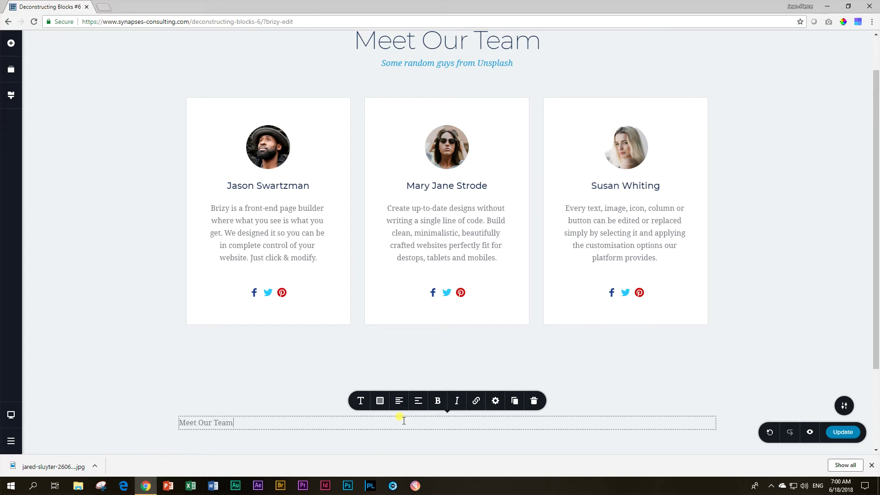
Examine the original Meet Our Team heading's typography, colour, HTML tag, padding and margin settings.
left_click(373, 42)
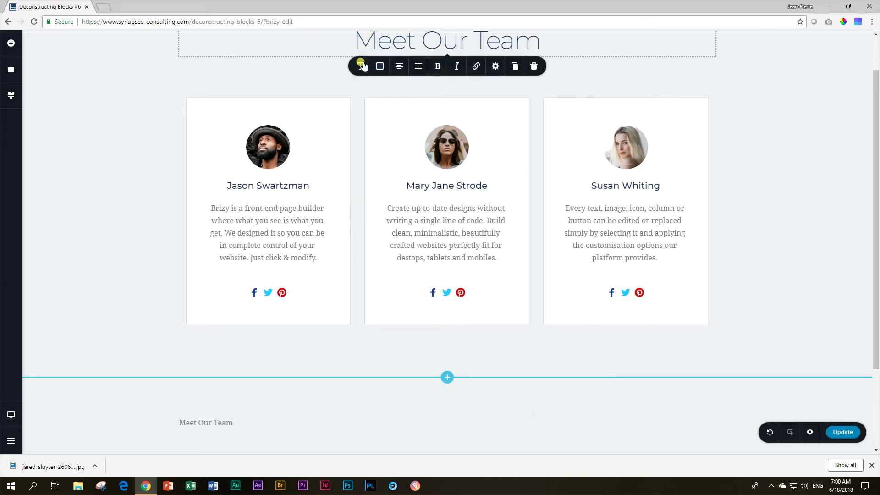
left_click(360, 67)
left_click(380, 66)
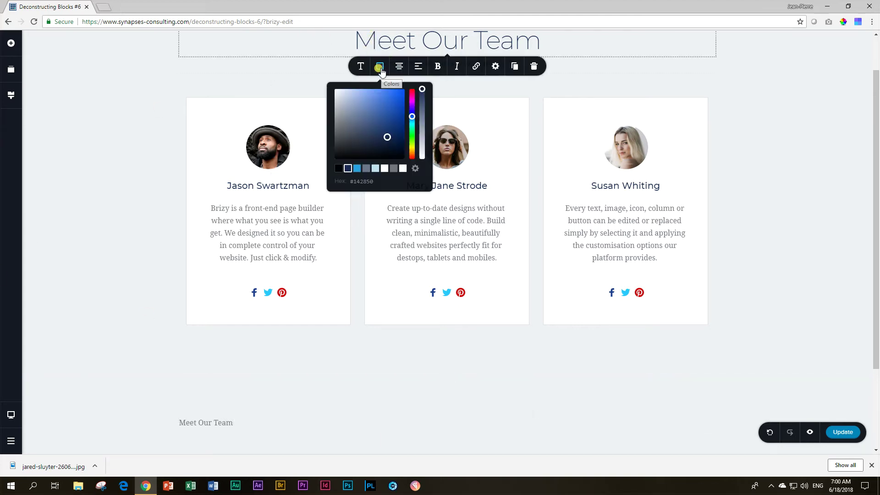
left_click(496, 66)
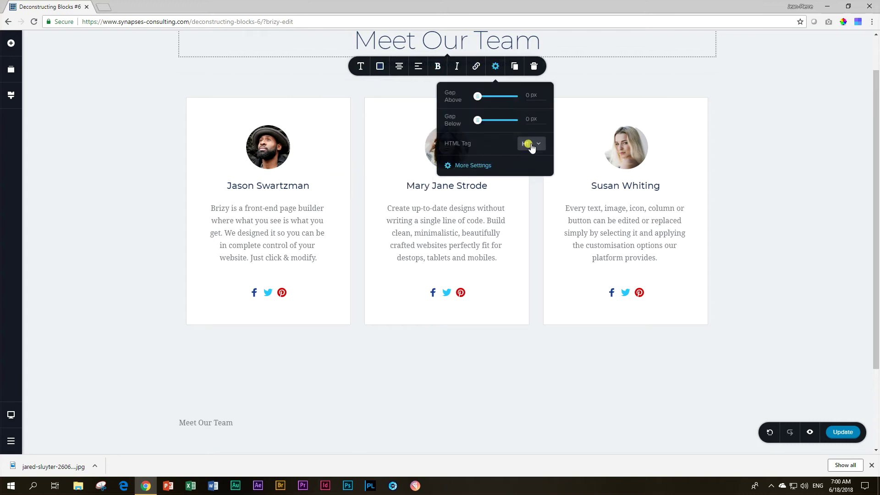
left_click(467, 166)
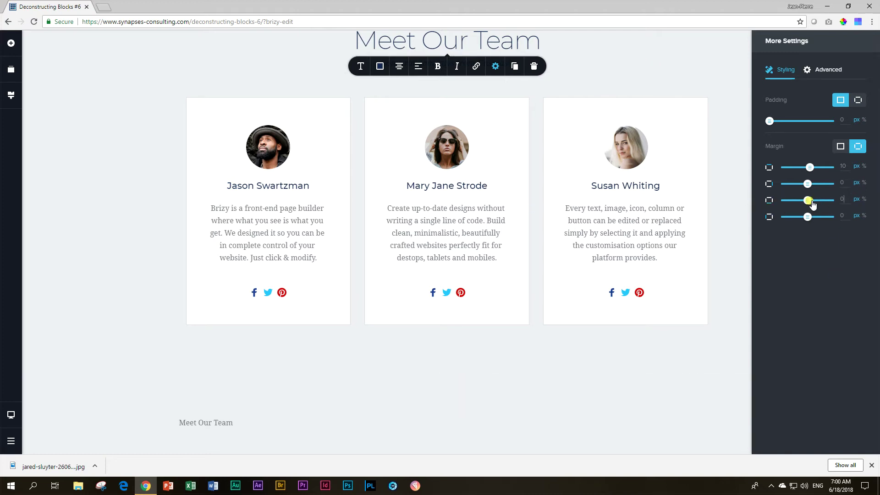
left_click(730, 66)
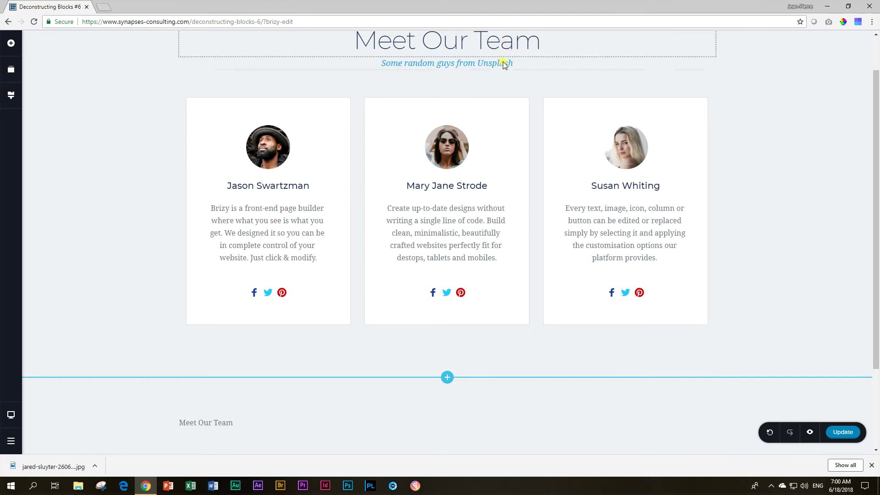
Format the new Meet Our Team text as Heading 1, coloured with the dark blue palette swatch and centred.
left_click(225, 427)
left_click(360, 401)
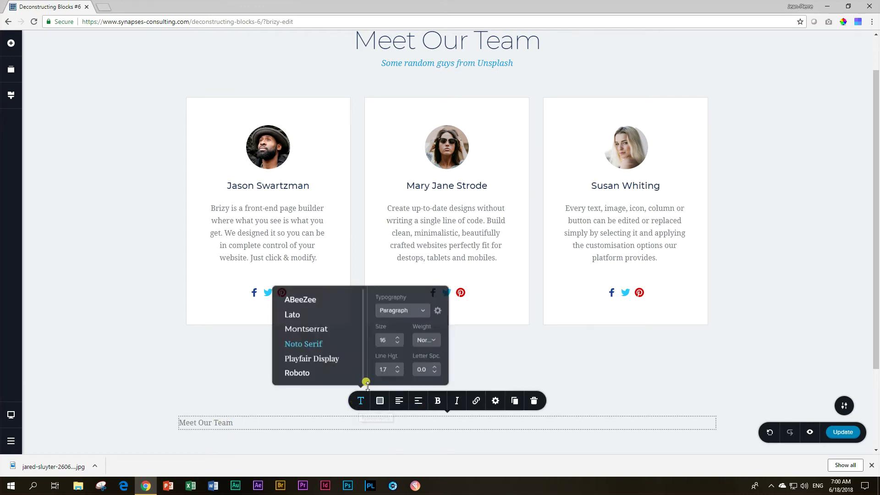
left_click(395, 312)
left_click(394, 380)
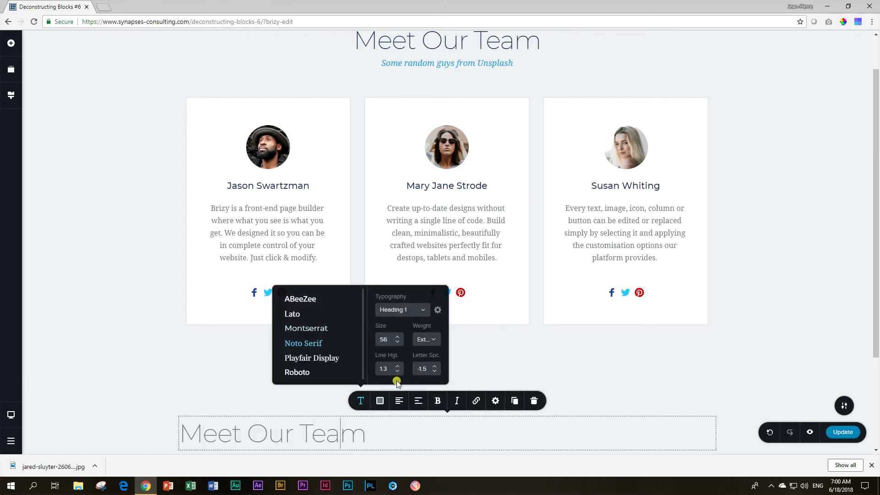
left_click(380, 401)
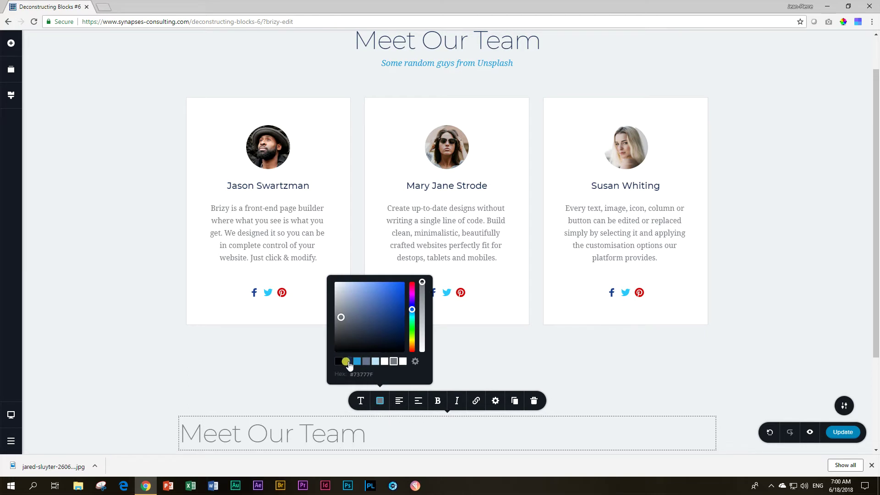
left_click(345, 362)
left_click(398, 402)
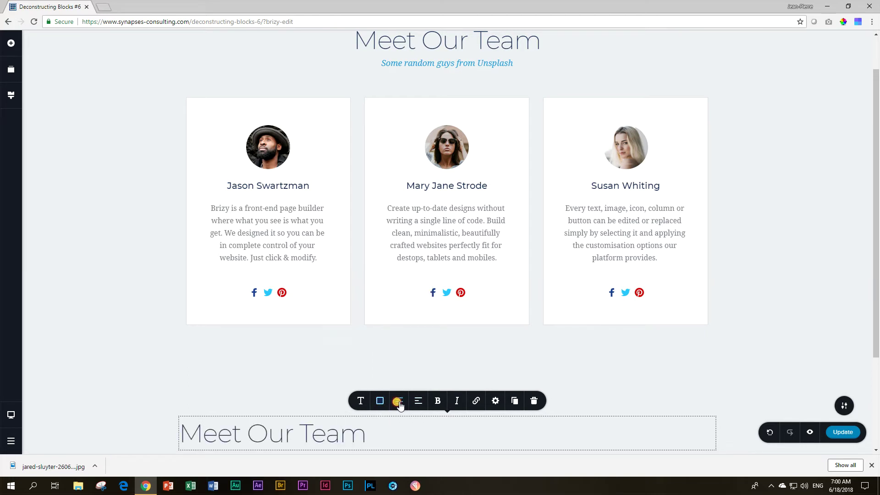
Set the new heading's HTML tag to H1 and check its padding and margin settings.
left_click(496, 401)
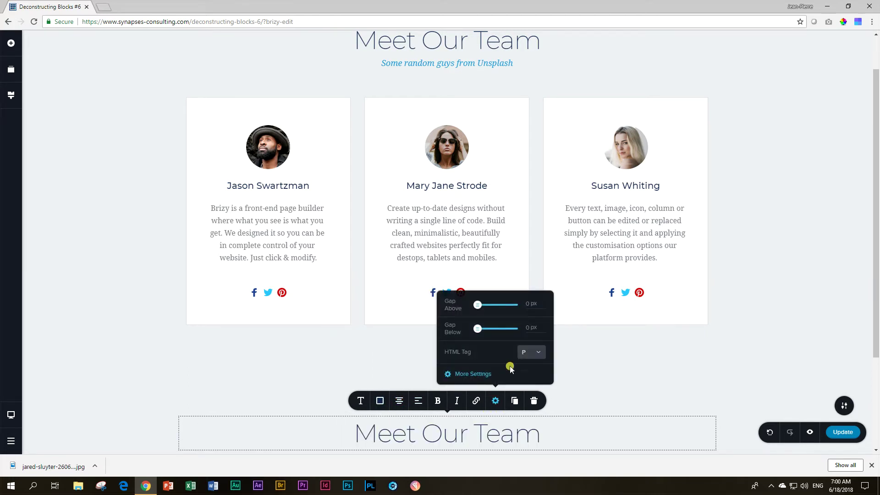
left_click(545, 353)
left_click(528, 367)
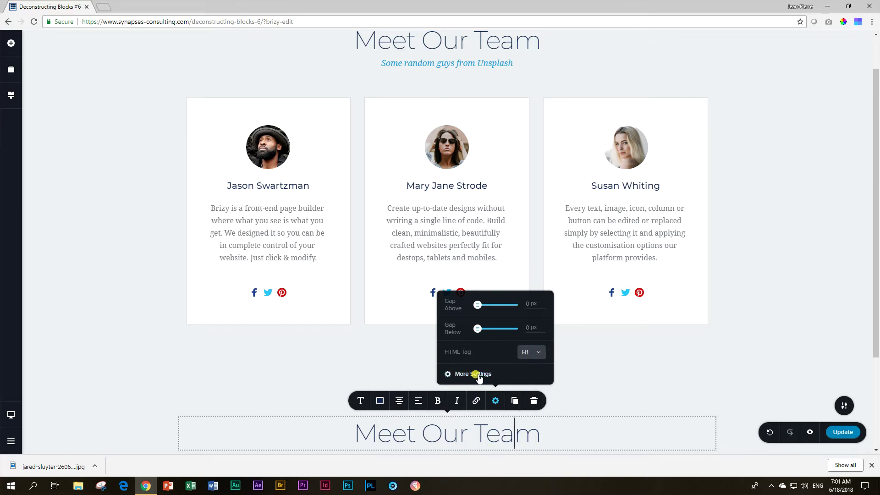
left_click(477, 375)
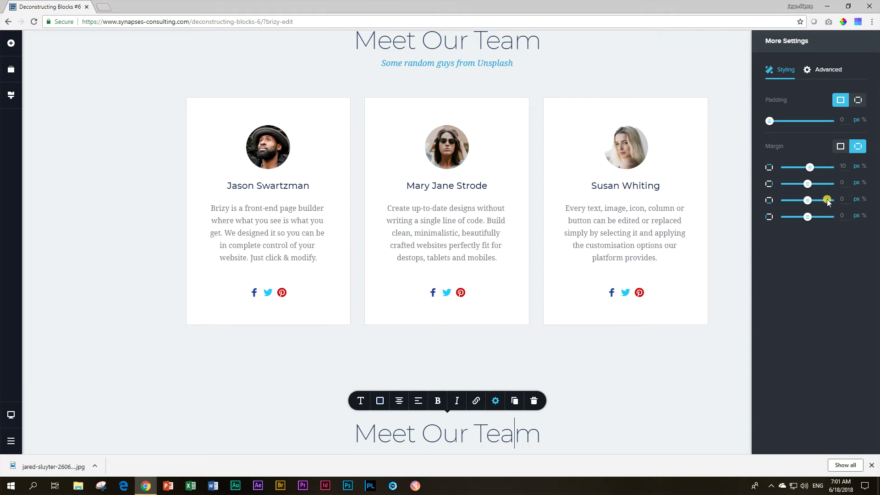
left_click(716, 403)
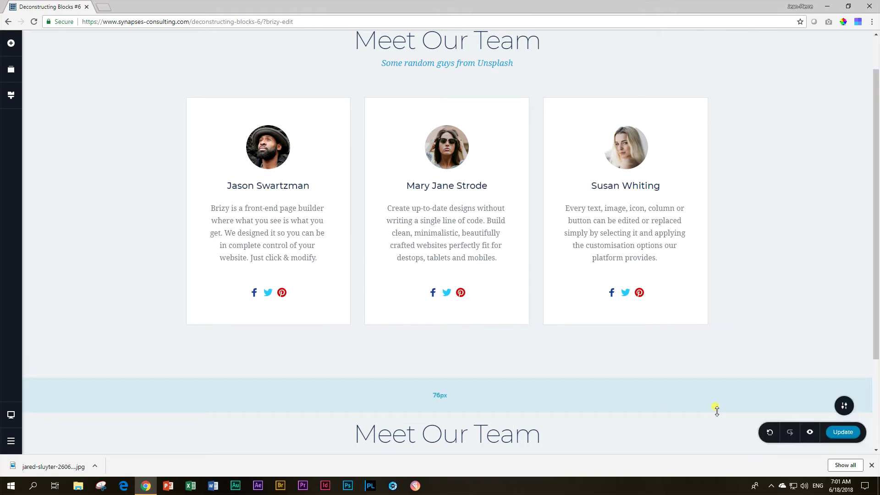
Add a second text element directly below the new Meet Our Team heading.
left_click(8, 48)
left_click_drag(54, 84, 375, 447)
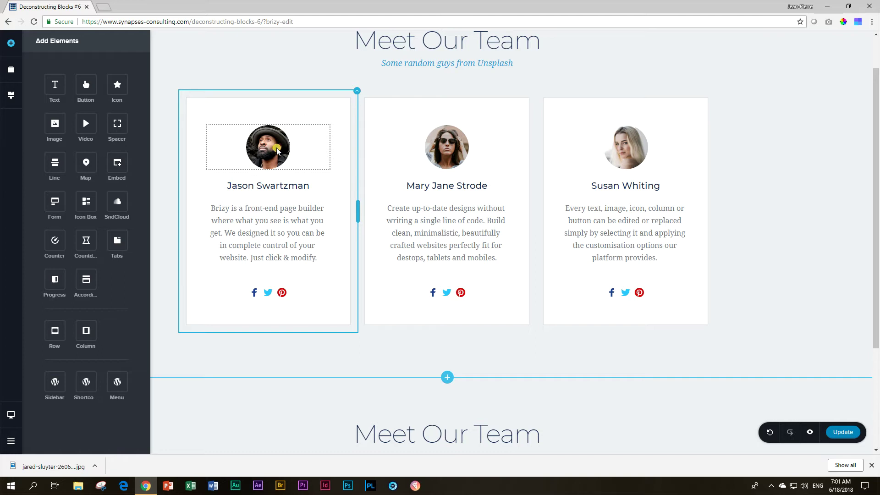
scroll(277, 150, "down", 2)
scroll(315, 187, "up", 3)
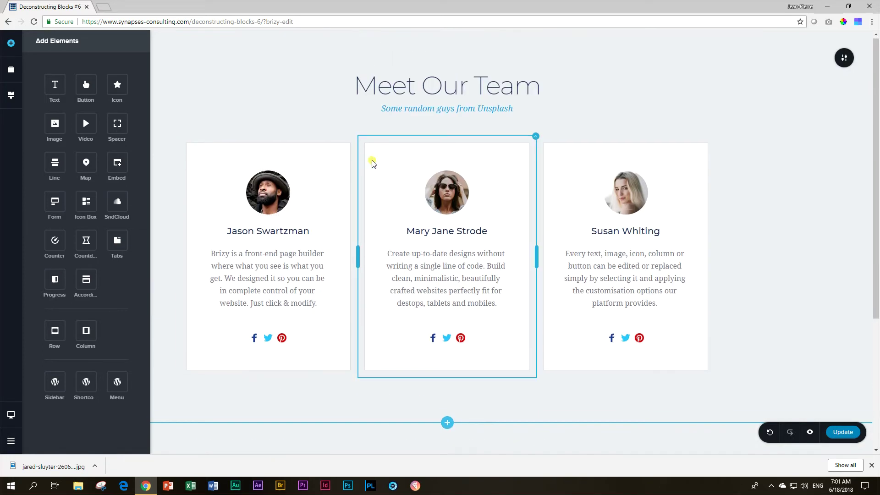
scroll(365, 445, "down", 1)
scroll(365, 362, "down", 1)
scroll(352, 375, "up", 1)
scroll(352, 375, "down", 1)
double_click(351, 415)
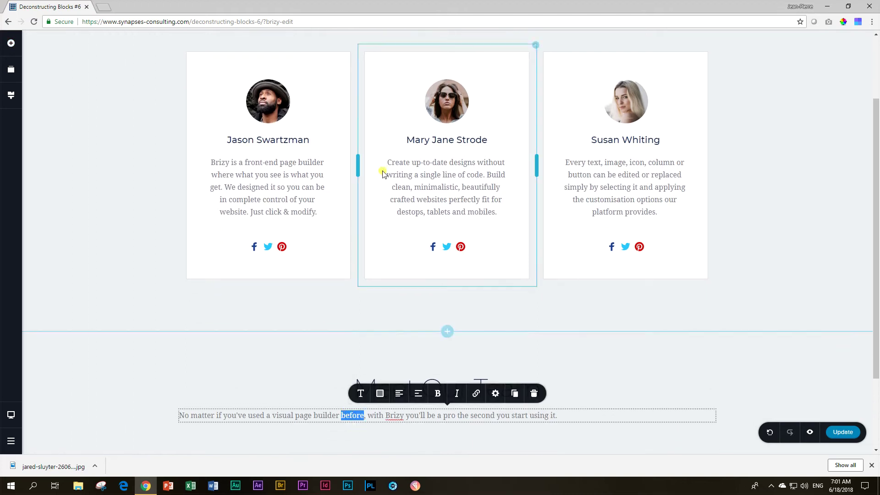
Examine the typography, colour, padding and margin settings of the original "Some random guys from Unsplash" subtitle.
scroll(383, 173, "up", 2)
left_click(439, 109)
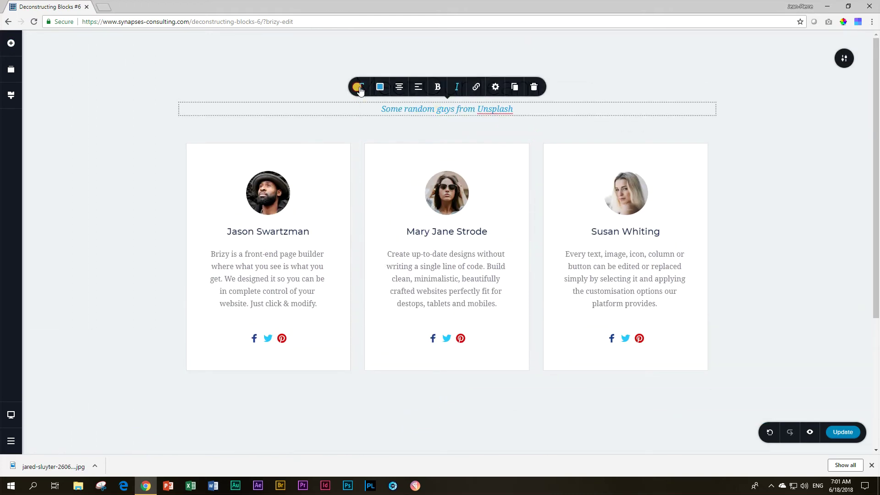
left_click(360, 88)
left_click(380, 87)
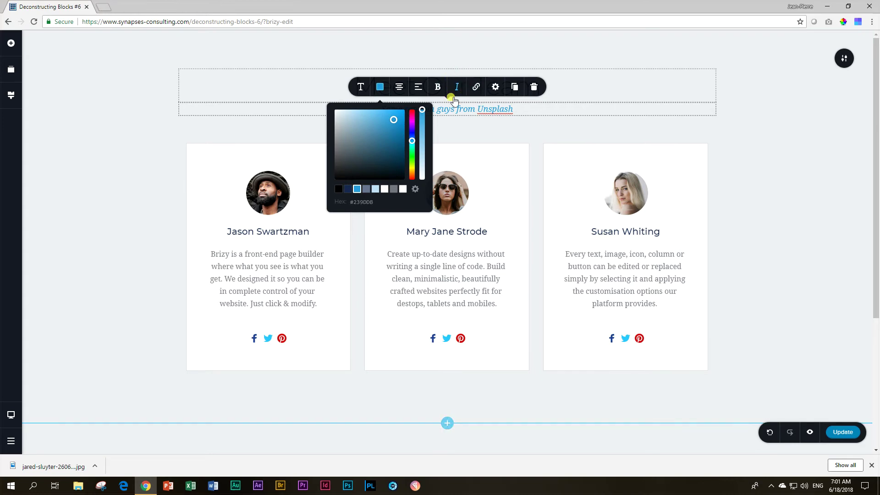
left_click(496, 88)
left_click(469, 187)
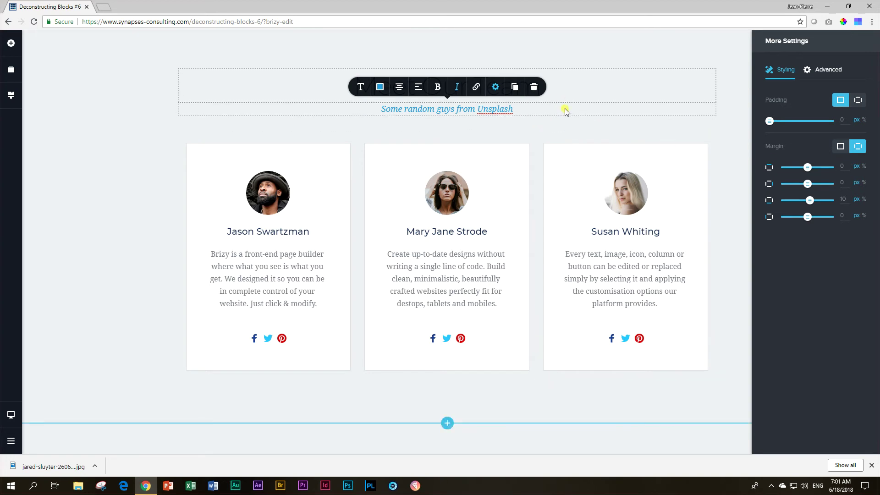
Replace the placeholder text below the new Meet Our Team heading with "Some random guys off the Street".
scroll(568, 110, "down", 4)
left_click(451, 324)
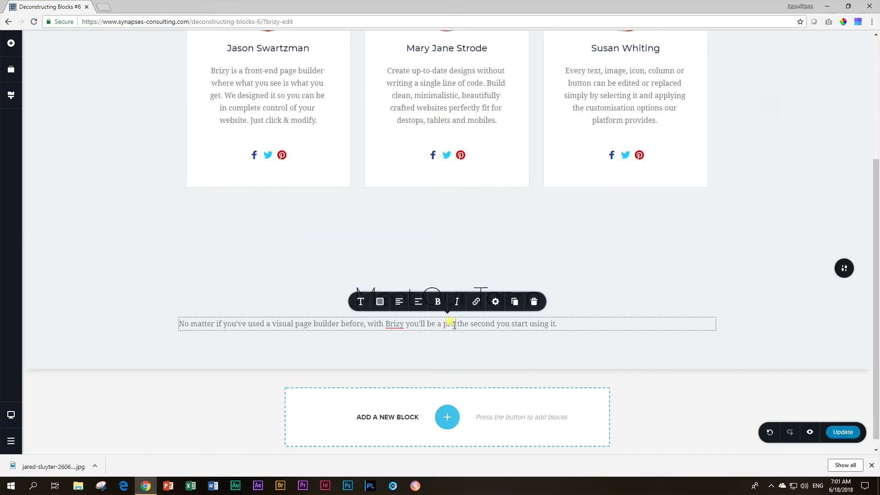
triple_click(299, 326)
scroll(299, 328, "up", 3)
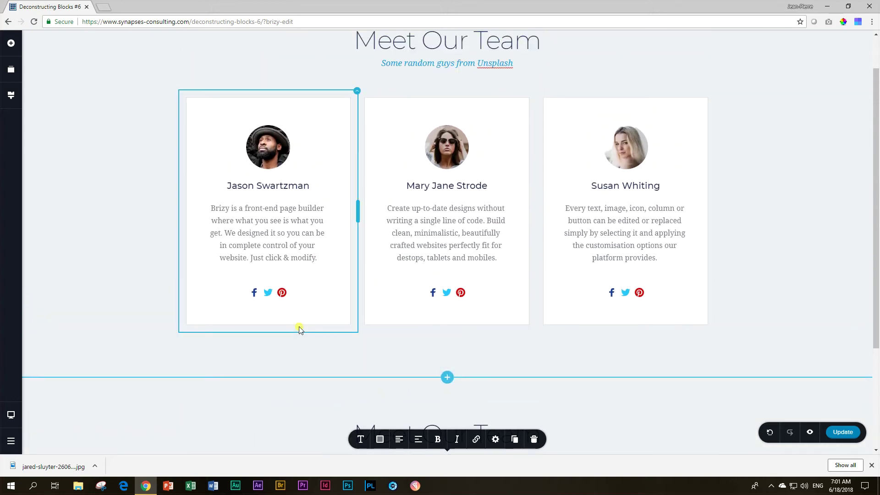
scroll(298, 327, "down", 1)
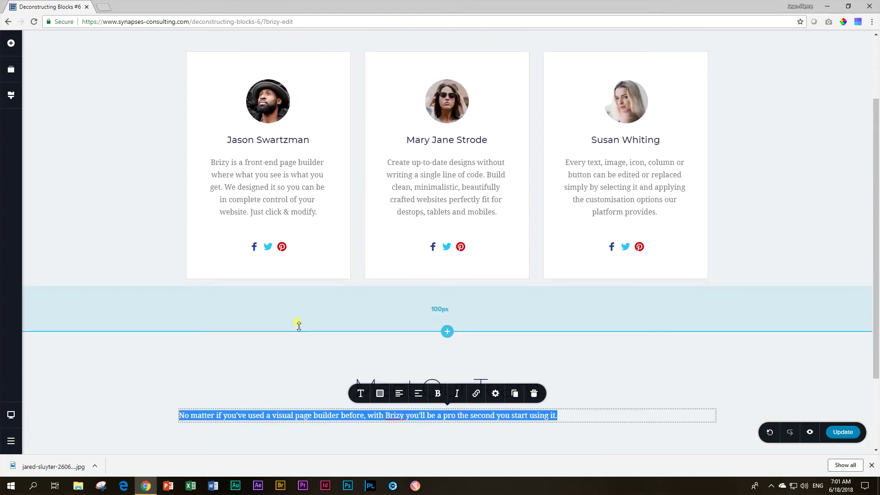
type("Some random guys off the Street")
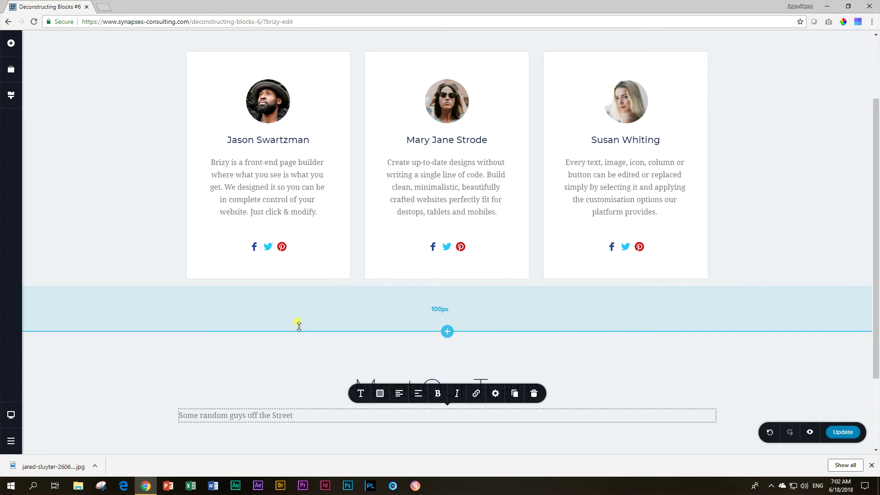
Format the new subtitle with Subtitle typography and the bright blue palette swatch, centred and italic.
scroll(356, 347, "up", 2)
scroll(356, 347, "down", 3)
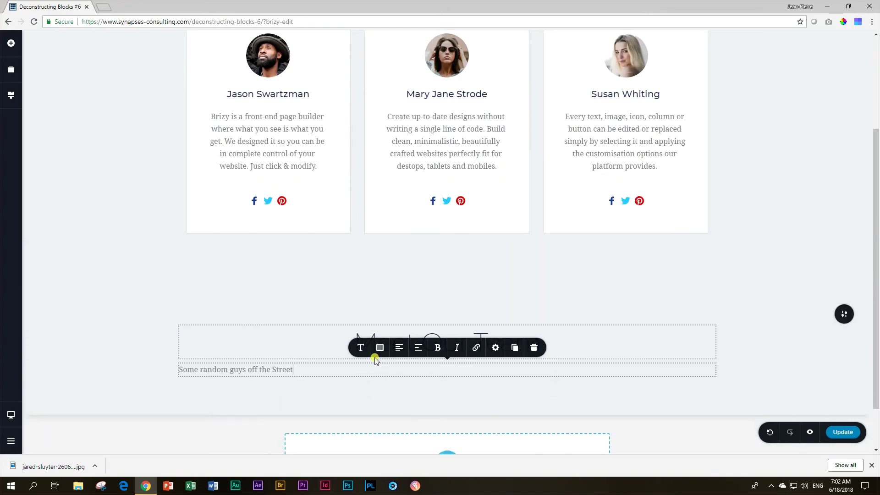
left_click(361, 352)
left_click(411, 257)
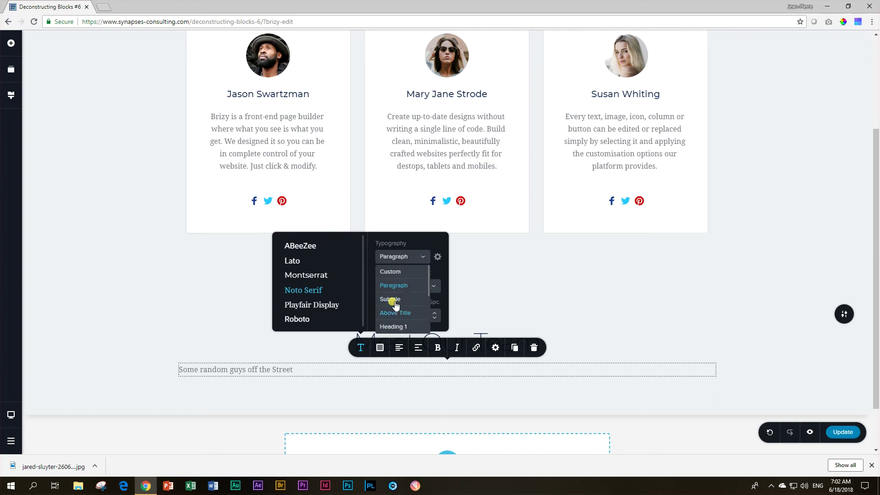
left_click(393, 308)
left_click(379, 348)
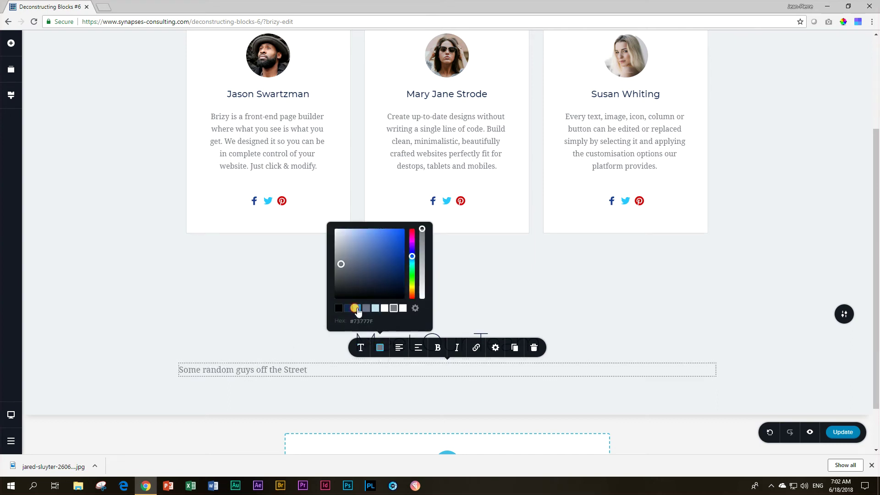
left_click(357, 308)
left_click(399, 349)
left_click(457, 348)
Set the new subtitle's top margin to 0 px in its additional settings.
left_click(496, 348)
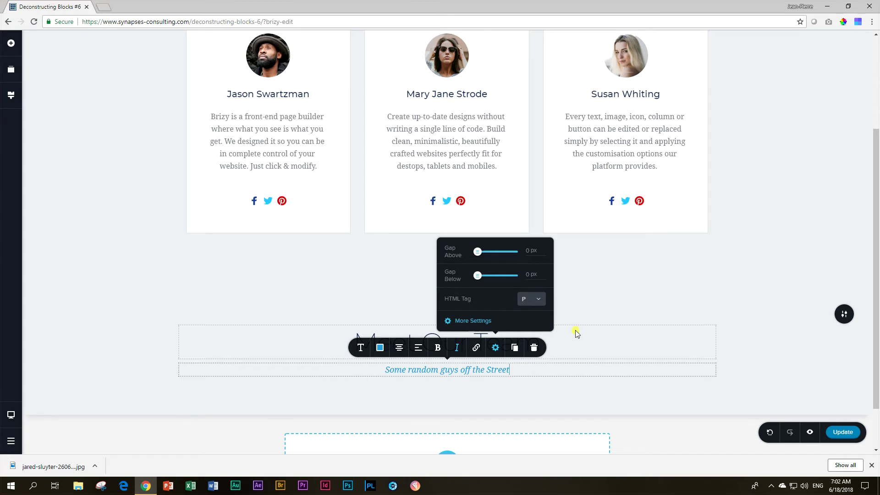
left_click(485, 322)
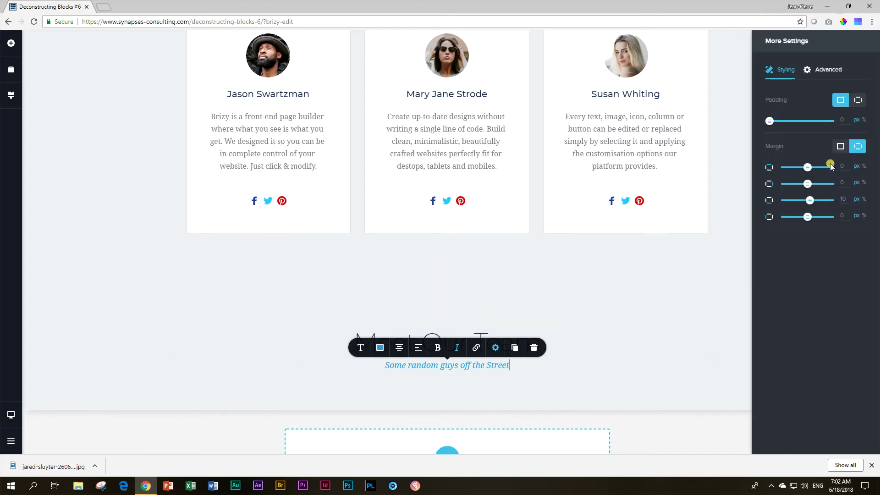
left_click(732, 328)
Add a Spacer element directly below the new subtitle and open its height setting.
scroll(733, 323, "up", 3)
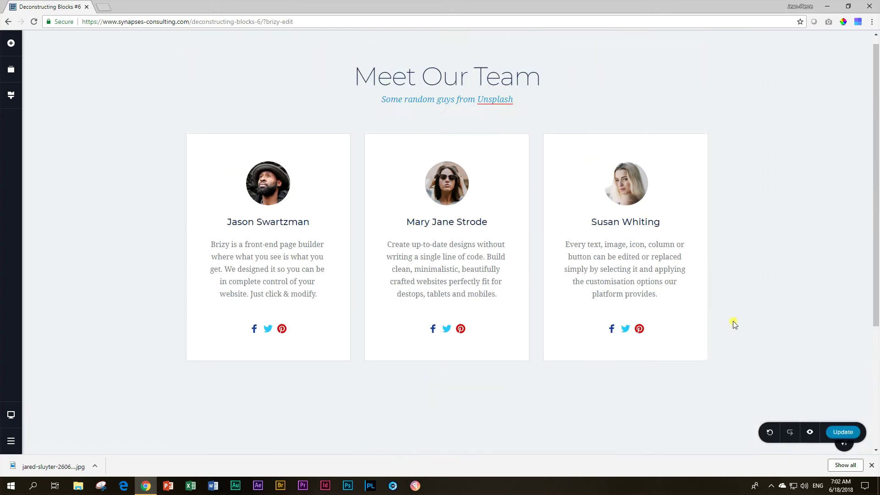
left_click(10, 44)
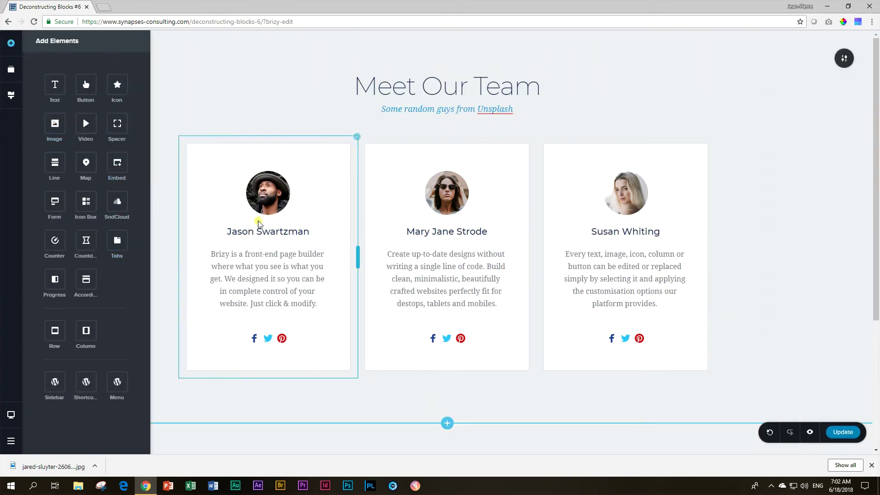
scroll(299, 223, "down", 2)
scroll(299, 224, "up", 2)
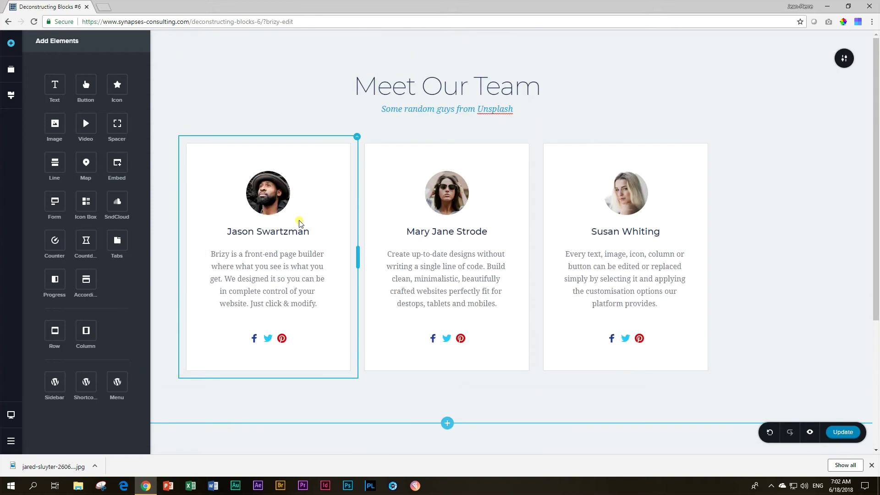
left_click_drag(114, 123, 392, 401)
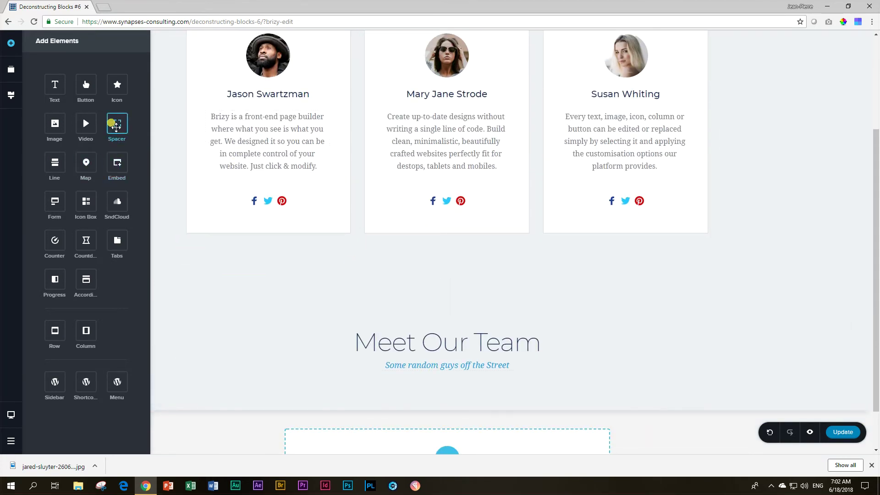
left_click_drag(114, 120, 310, 380)
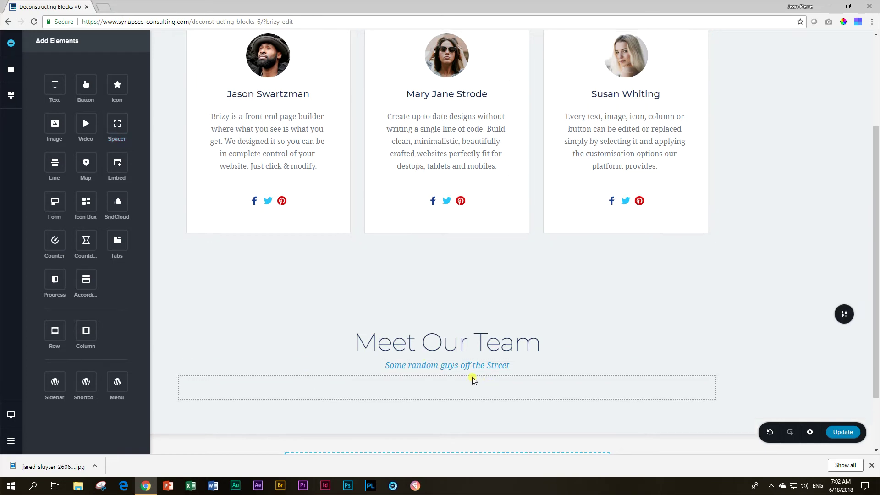
left_click(447, 395)
left_click(427, 361)
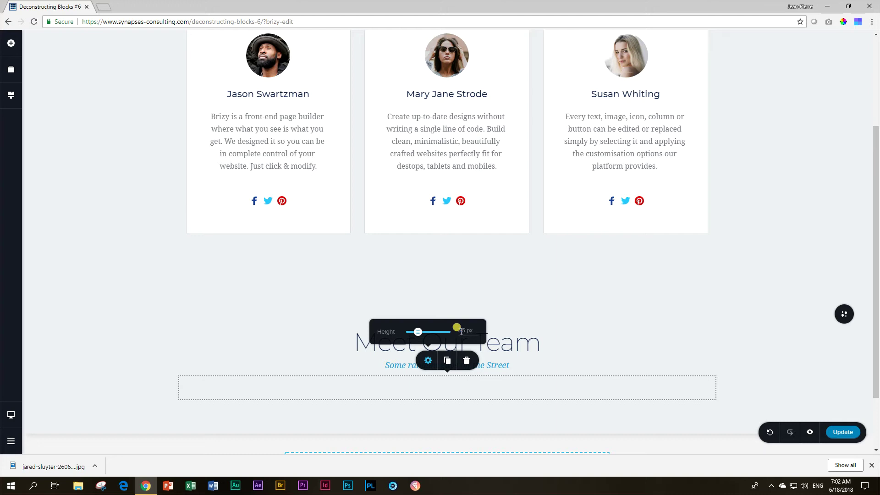
left_click(762, 330)
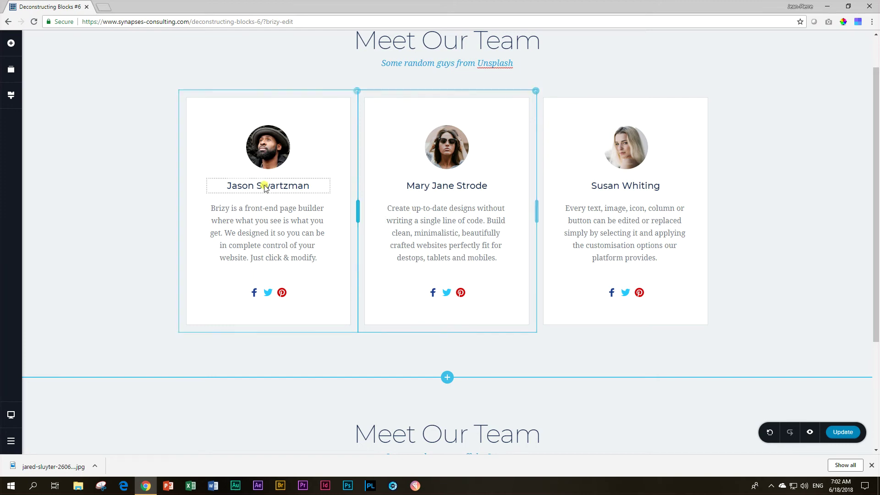
Add a two-column layout below the spacer and duplicate its first column to make three columns.
left_click(6, 42)
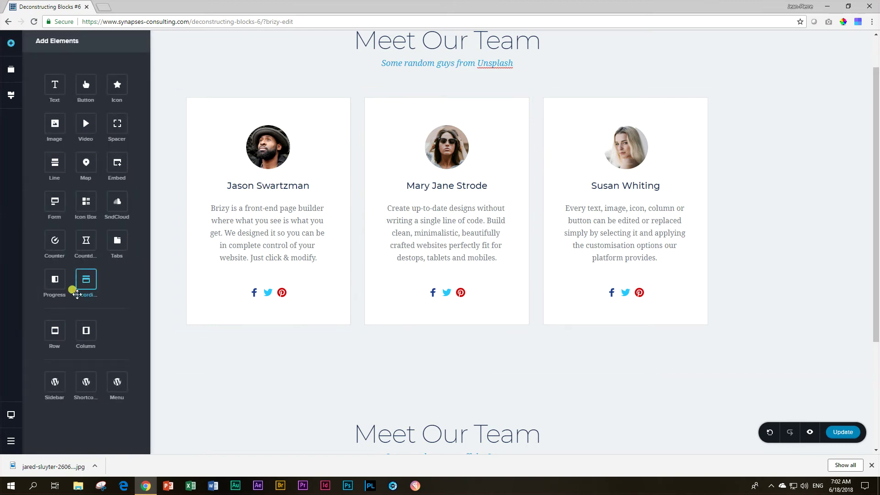
scroll(342, 354, "down", 3)
scroll(287, 289, "up", 2)
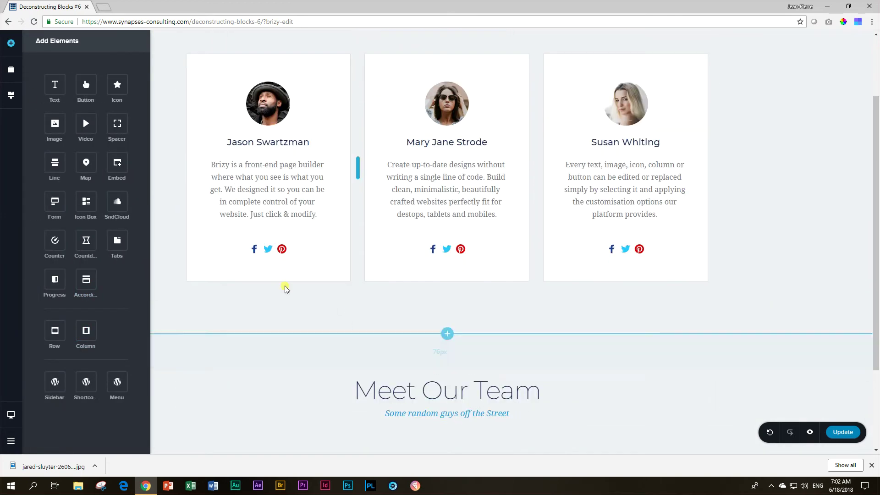
left_click_drag(90, 328, 312, 444)
left_click(445, 259)
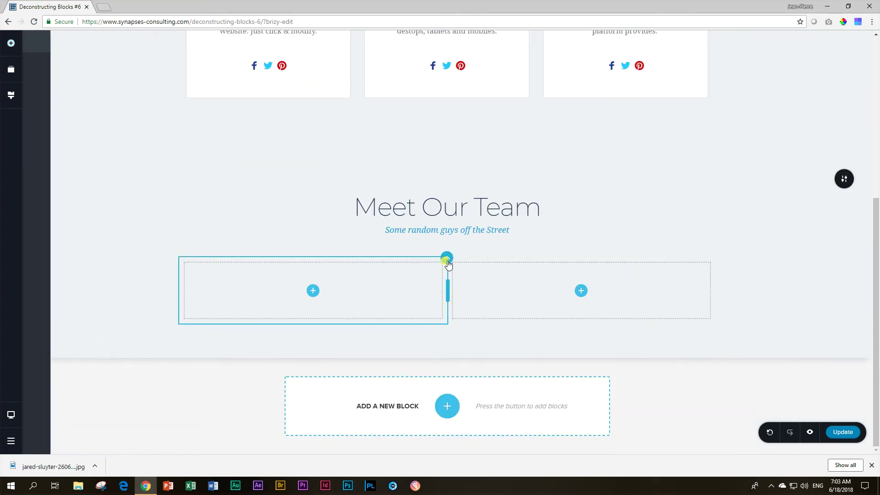
left_click(476, 238)
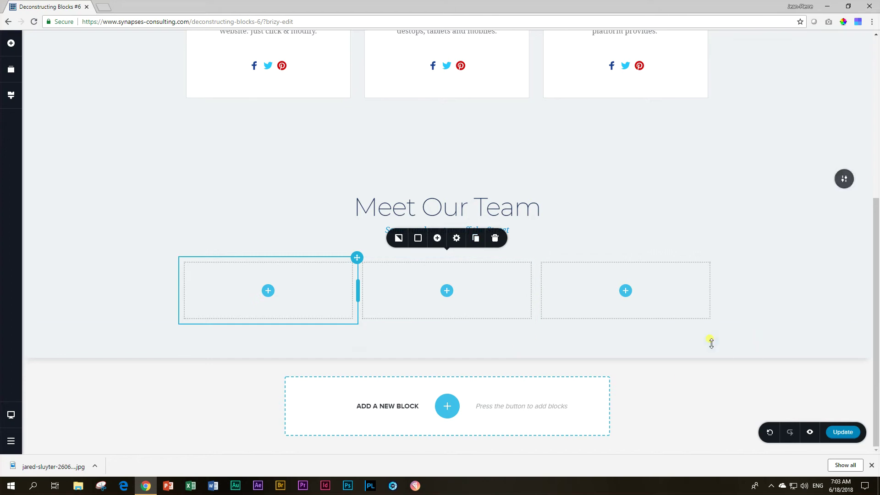
Examine the padding, margin, corner and border settings of the first card's column in the original block.
scroll(757, 297, "up", 3)
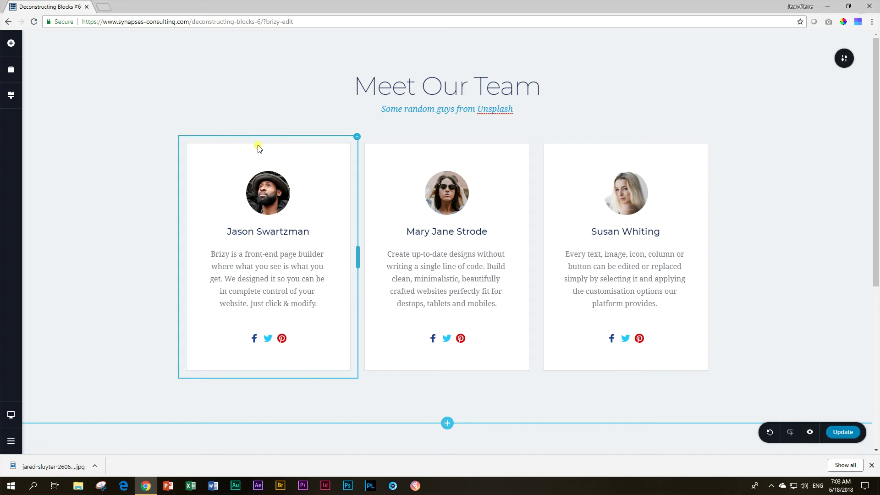
left_click(357, 137)
left_click(366, 118)
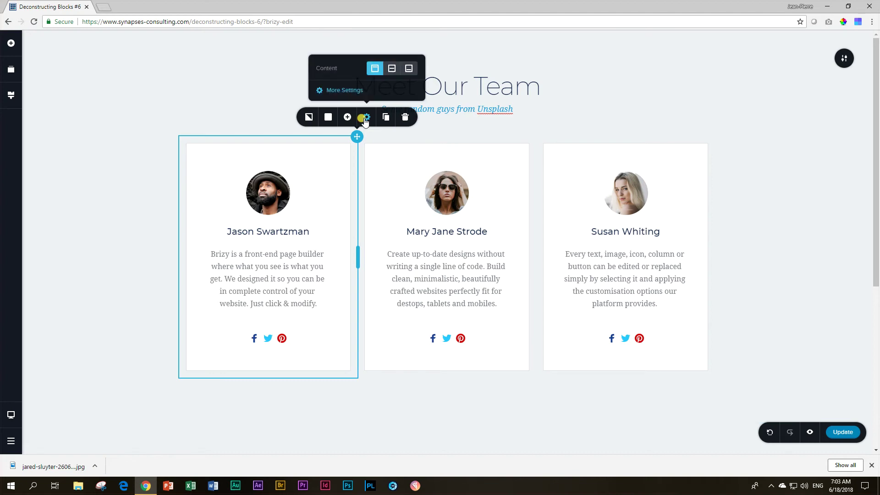
left_click(347, 90)
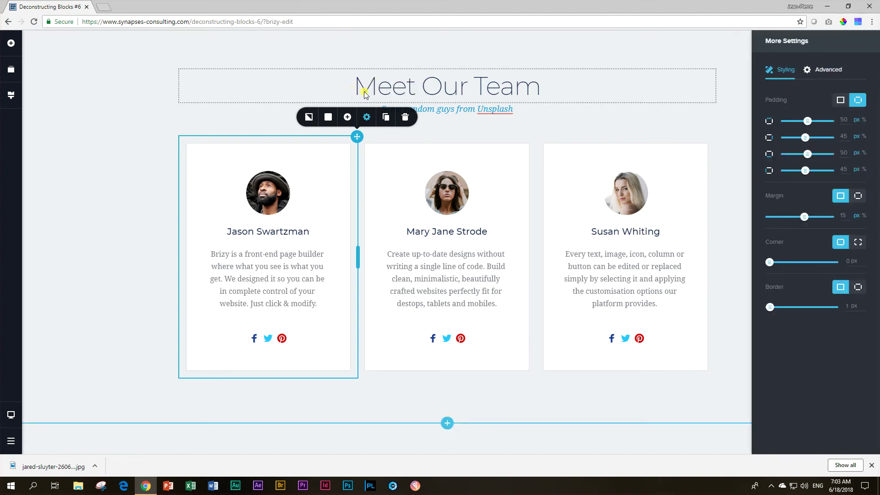
Try a 0 px margin on the first original card's column and restore it to 15 px.
double_click(846, 215)
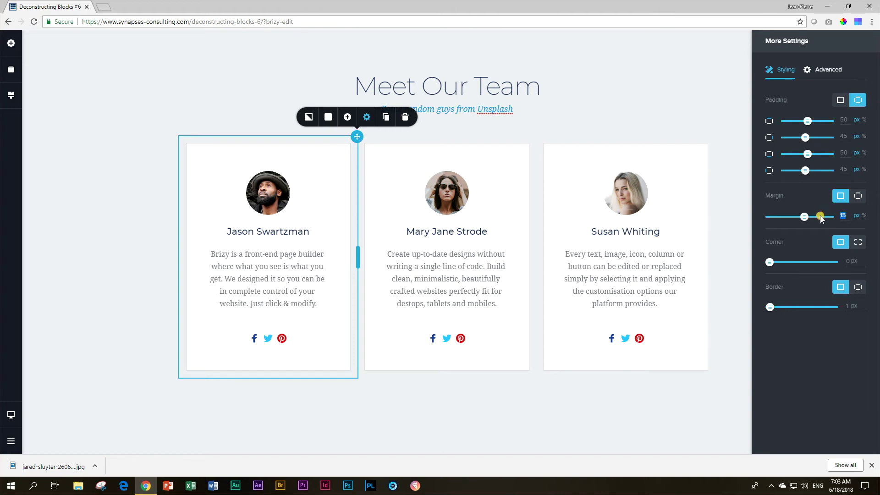
type("0")
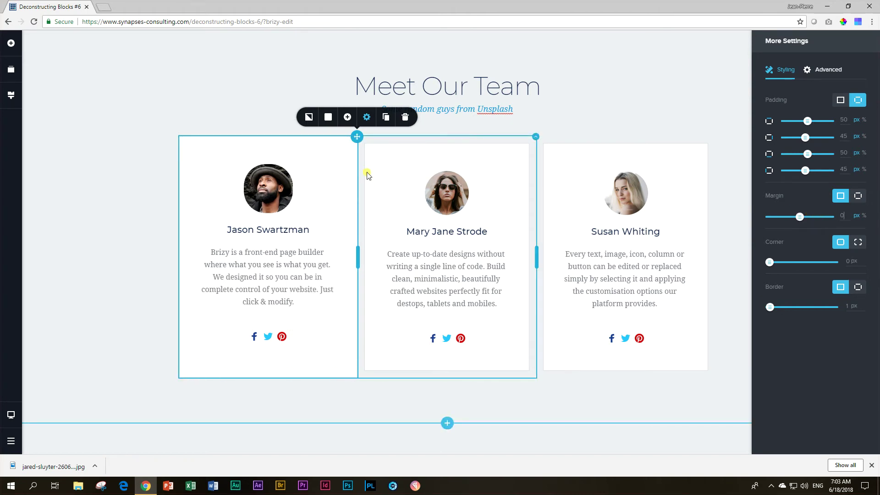
double_click(834, 216)
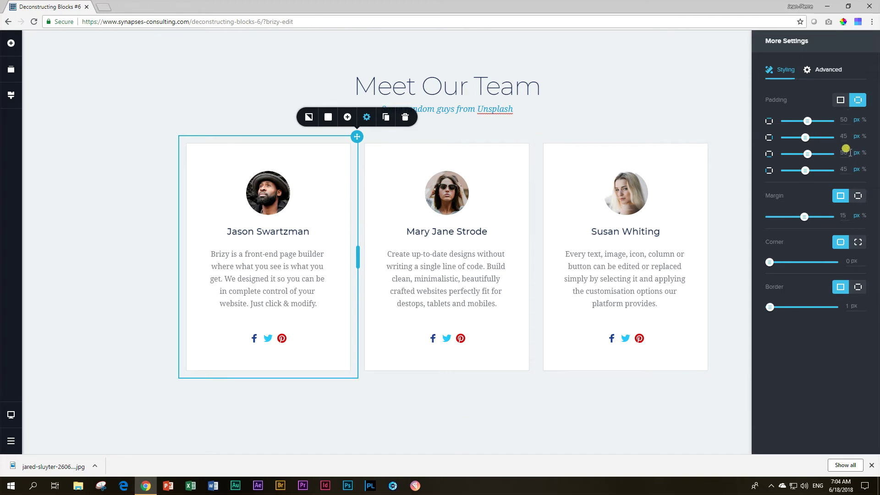
left_click(736, 344)
Set the first new column's padding to 50 px at top and bottom and 45 px on both sides.
scroll(755, 326, "down", 6)
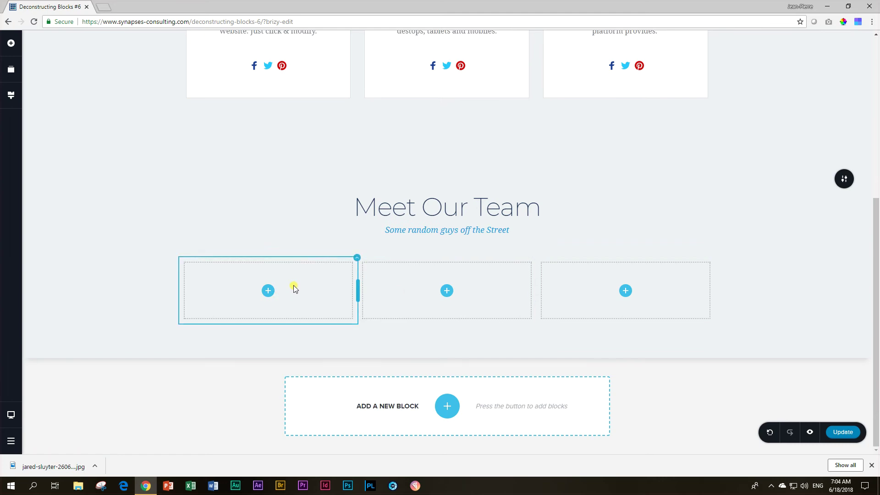
left_click(356, 257)
left_click(367, 238)
left_click(350, 208)
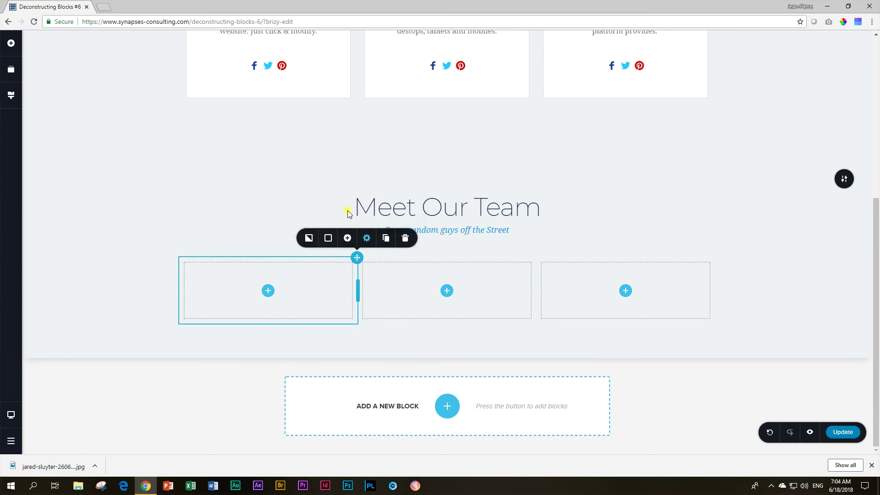
double_click(843, 119)
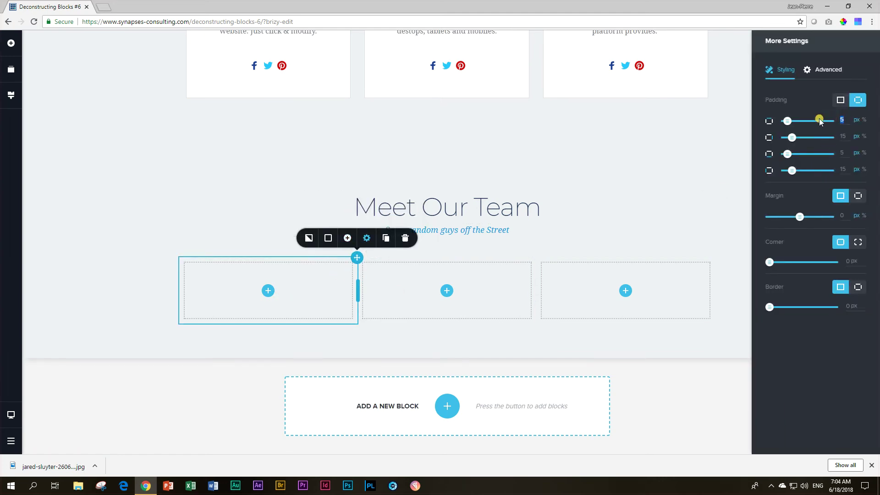
type("50")
key("Tab")
type("45")
key("Tab")
key("Tab")
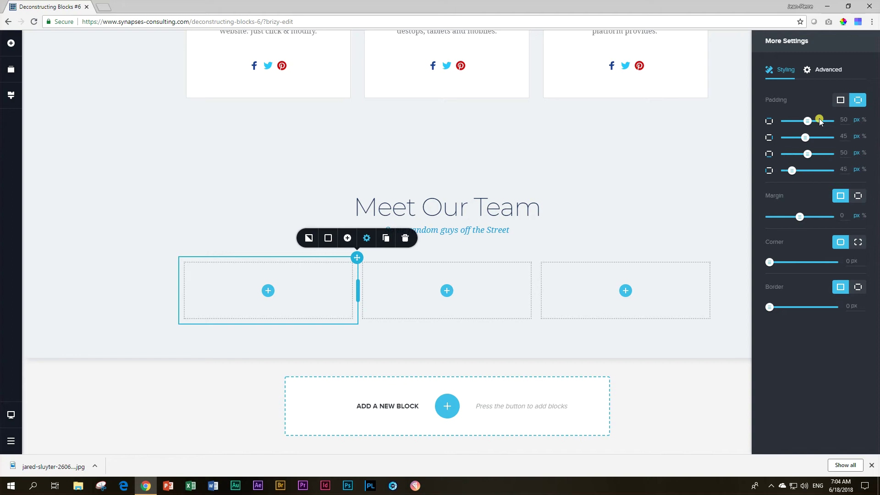
type("45")
Set the first new column's margin to 15 px on all sides.
left_click(842, 216)
double_click(843, 216)
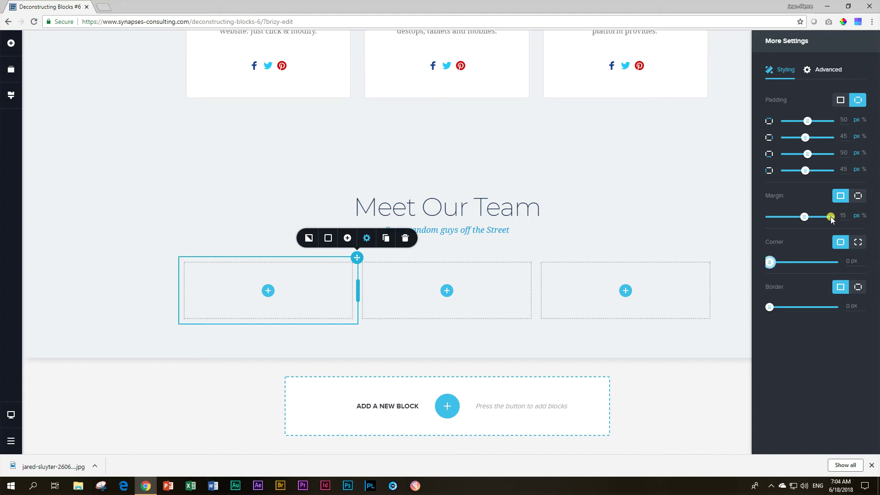
left_click(735, 298)
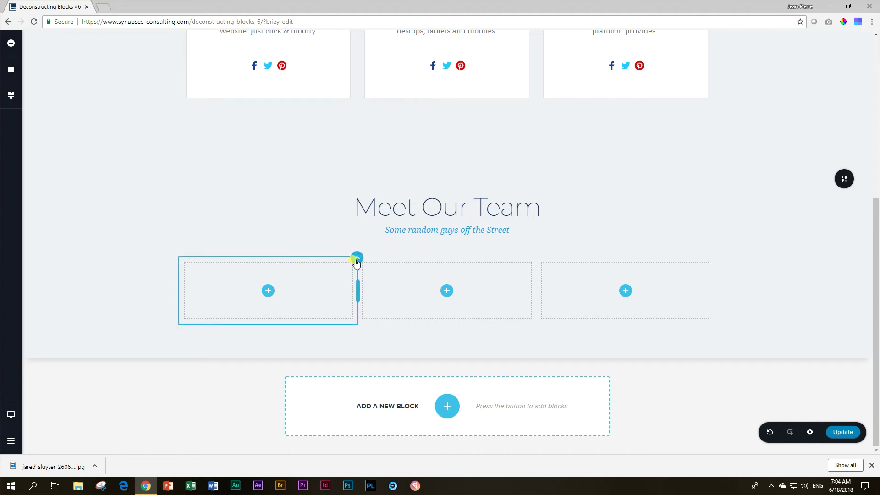
Give the first new column a white #FFFFFF overlay colour.
left_click(356, 259)
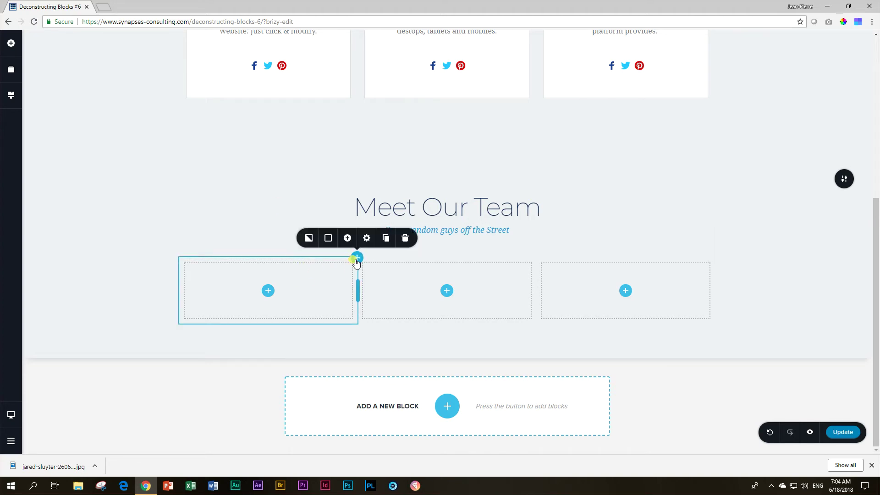
left_click(328, 239)
left_click(350, 198)
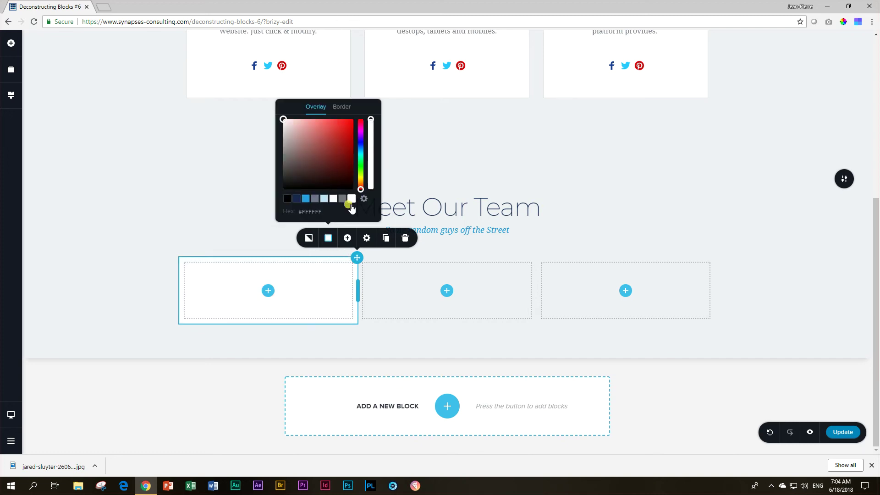
left_click(139, 290)
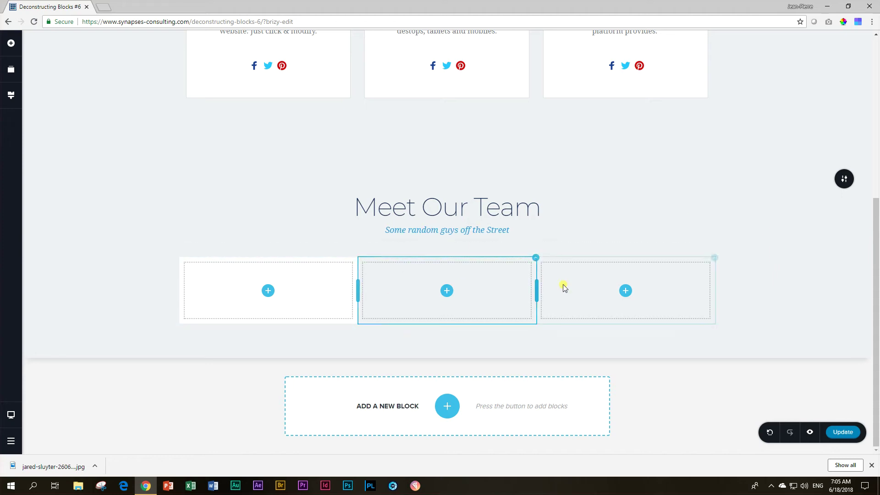
Preview the page and compare the new block's first column with the original team cards.
left_click(810, 434)
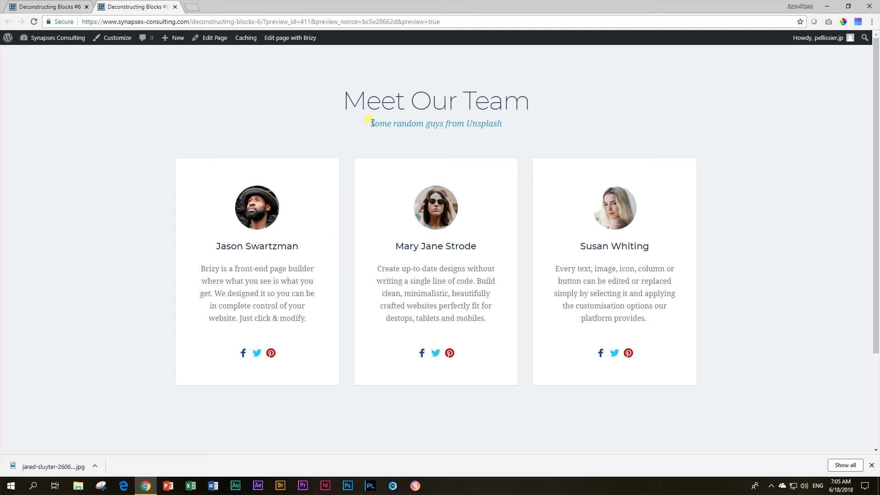
scroll(309, 244, "down", 3)
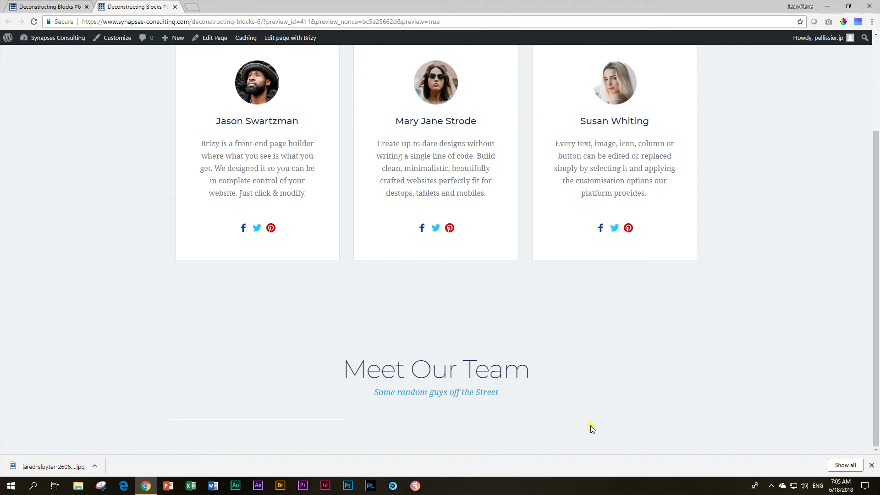
left_click(36, 6)
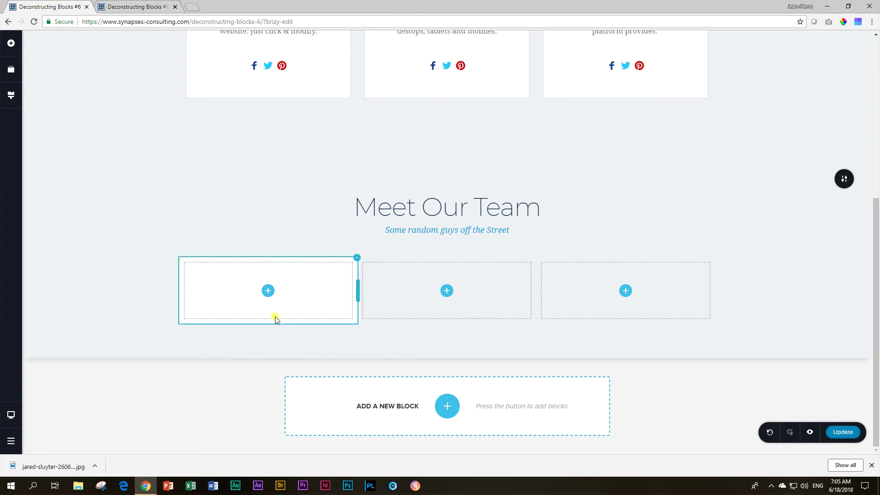
Magnify the page preview to examine the empty white first column under the new heading, and return to the editor at normal zoom.
left_click(137, 6)
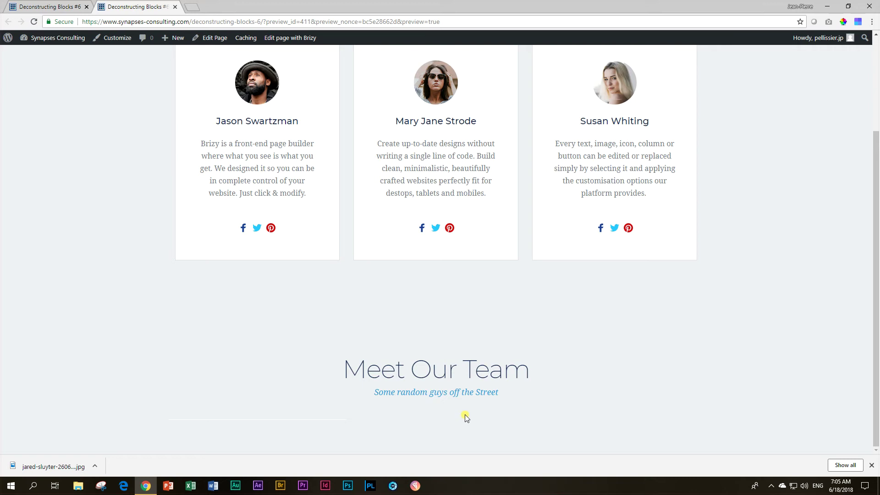
key("ctrl+plus")
key("ctrl+plus")
key("ctrl+plus")
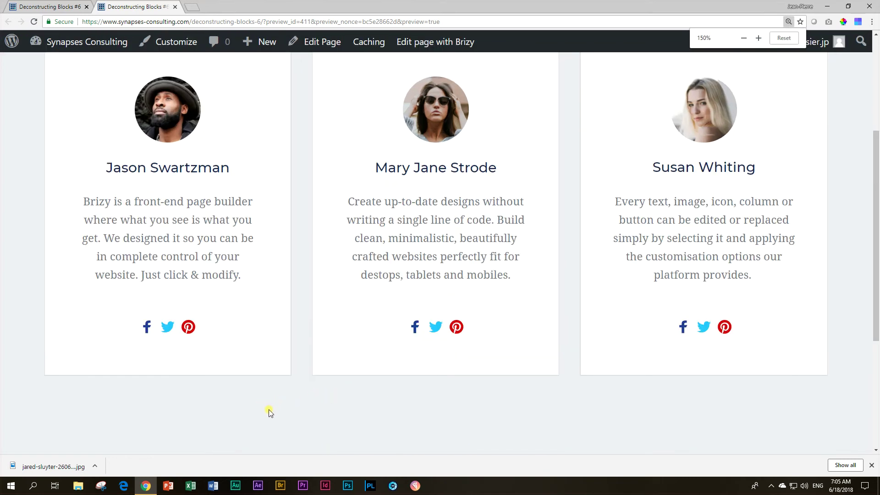
key("ctrl+0")
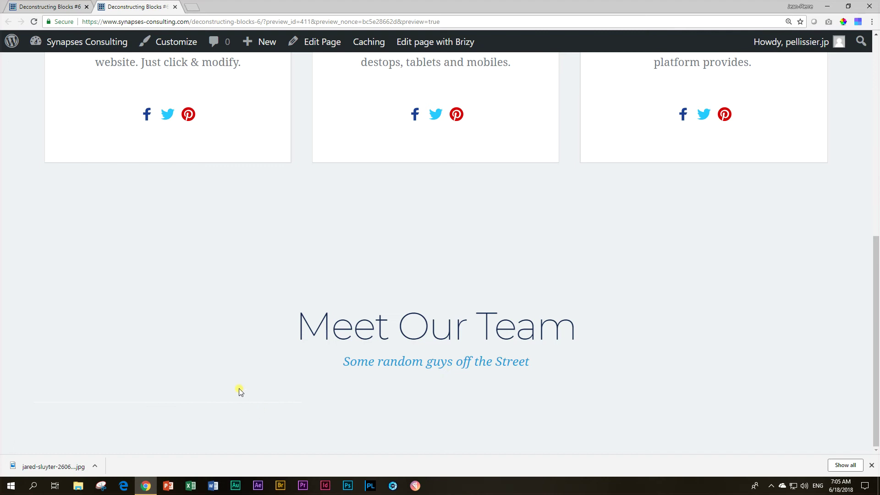
key("ctrl+plus")
key("ctrl+plus")
key("ctrl+plus")
key("ctrl+plus")
scroll(240, 388, "down", 2)
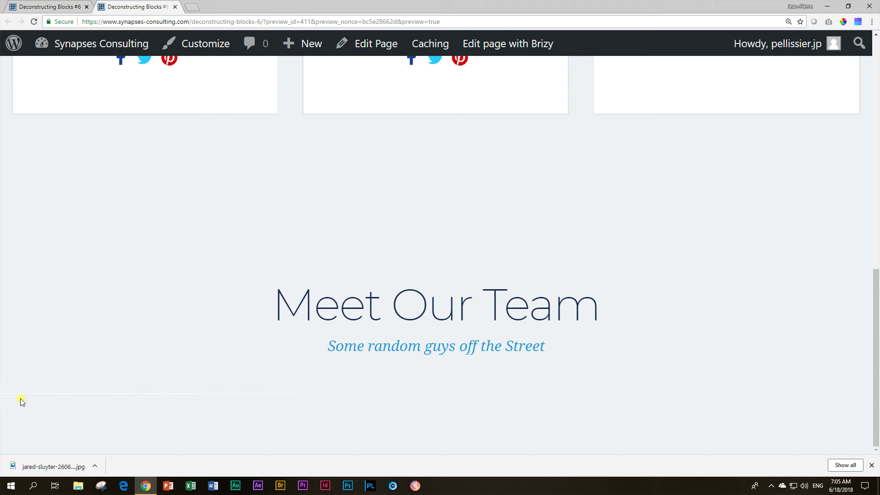
left_click(46, 6)
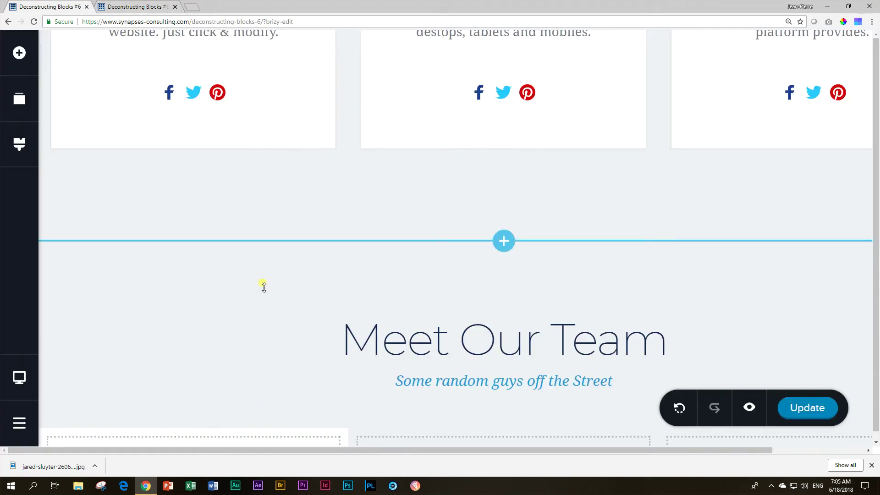
key("ctrl+0")
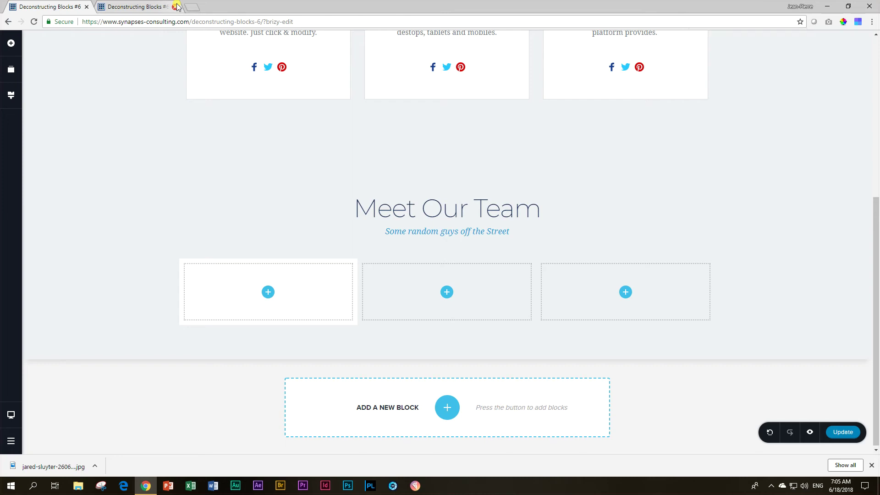
Add an Image element to the first column of the new Meet Our Team block.
scroll(232, 164, "up", 3)
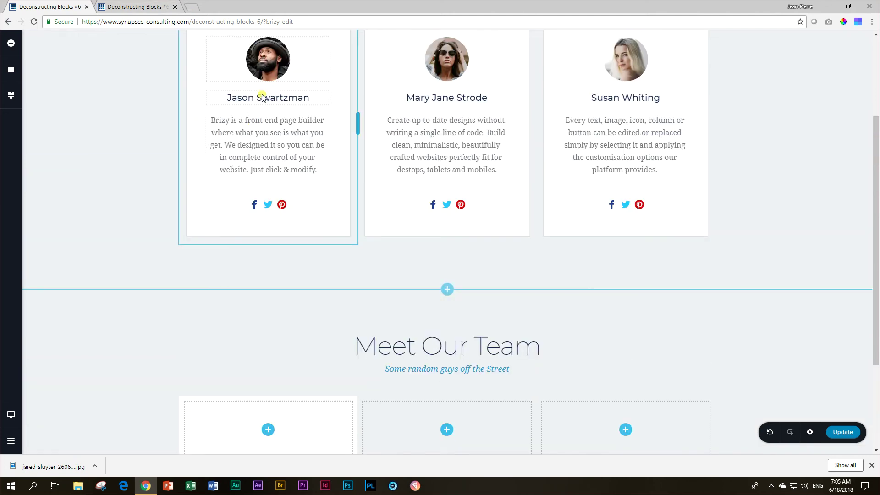
left_click(11, 43)
left_click_drag(55, 124, 263, 434)
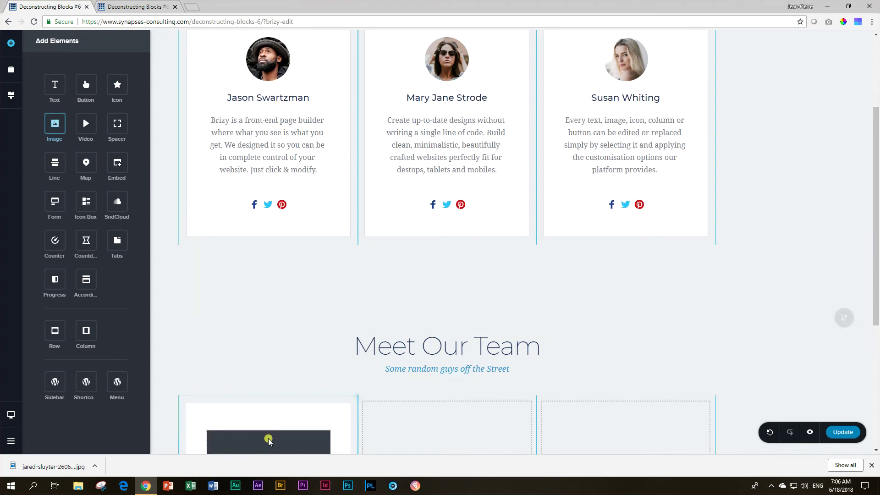
scroll(321, 362, "down", 1)
scroll(327, 348, "down", 2)
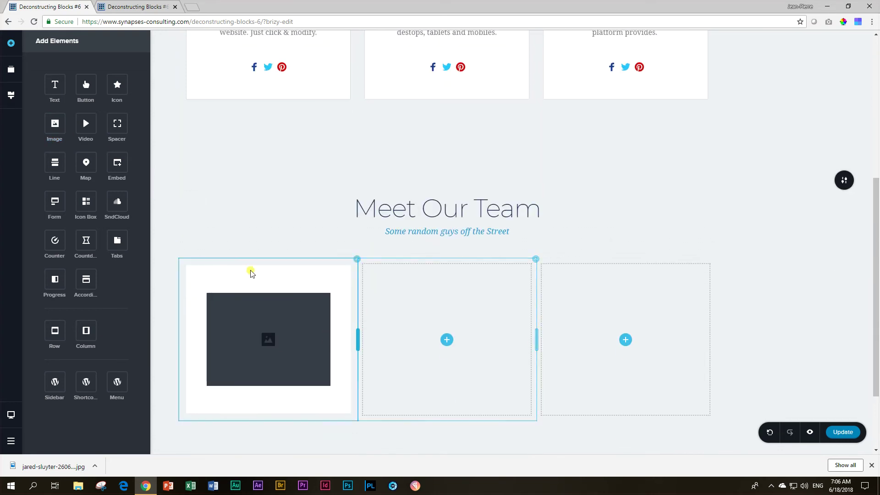
Fill the new image element with the media library photo of the bearded man in a white hat.
left_click(274, 337)
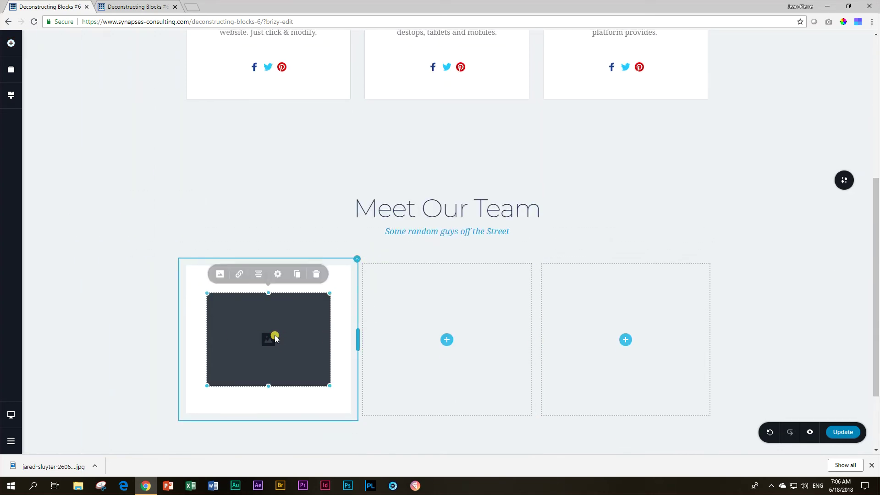
left_click(220, 274)
left_click(239, 222)
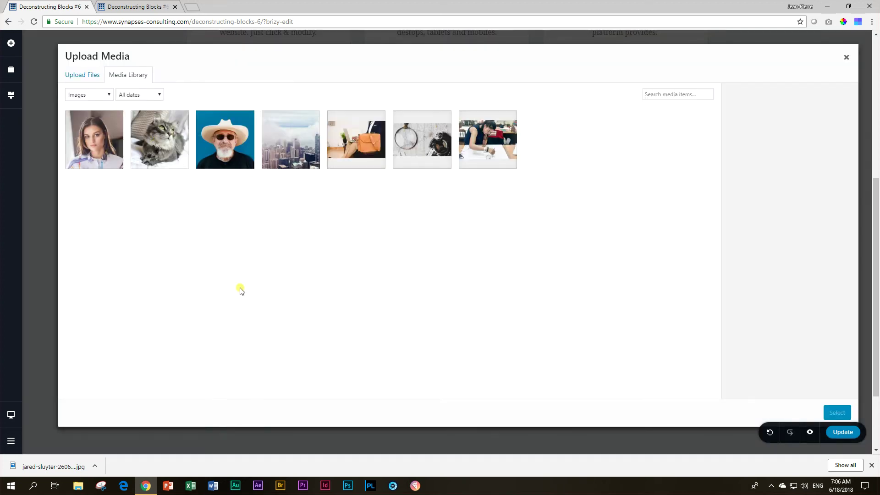
left_click(237, 147)
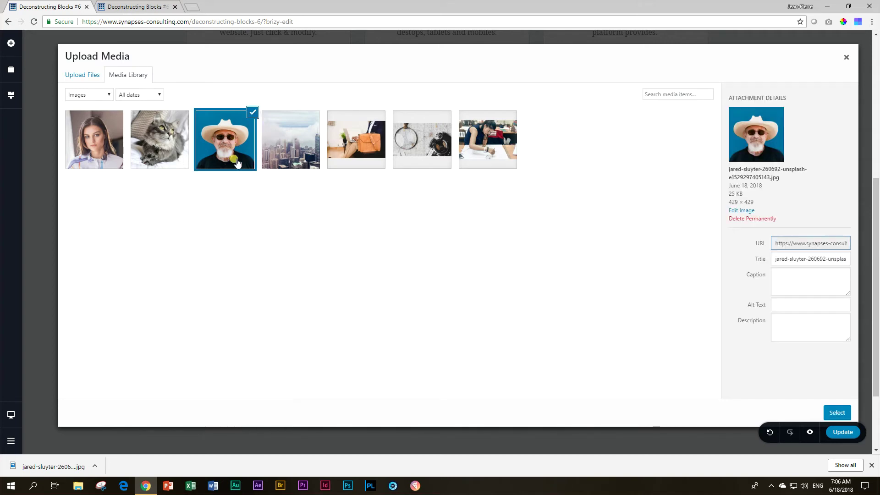
left_click(834, 413)
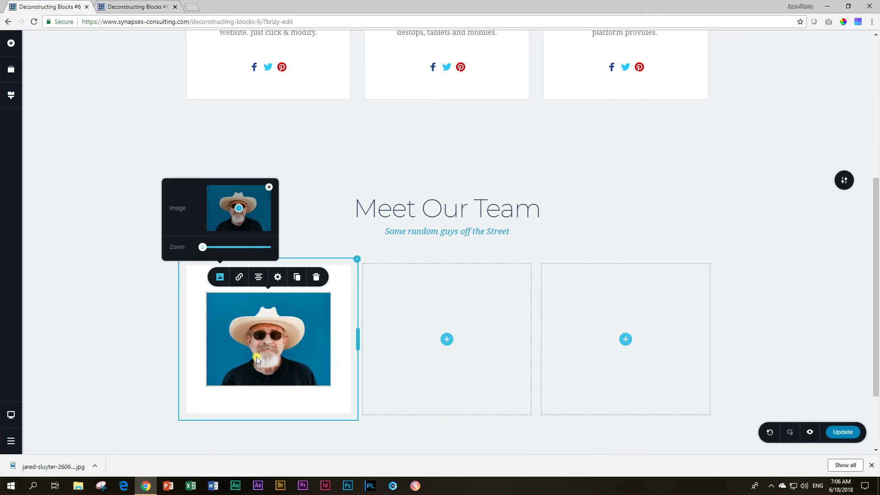
left_click(149, 305)
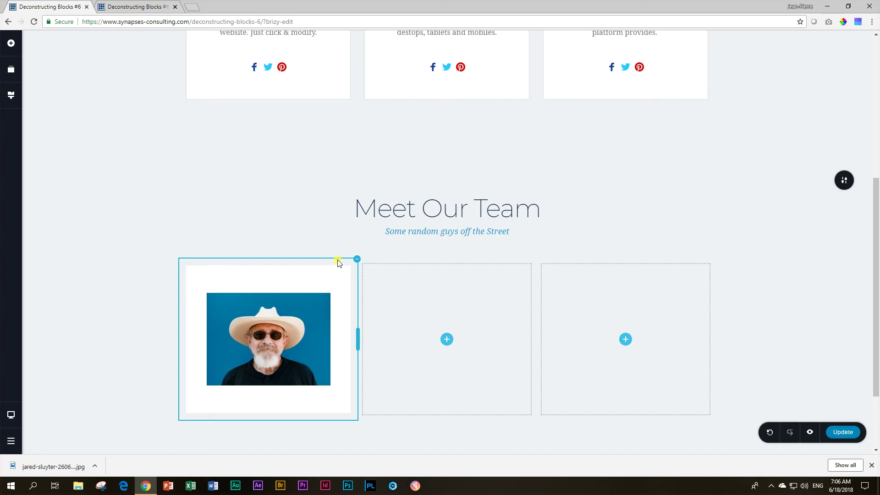
Preview the page to check the photo in the new first card, and return to the editor.
left_click(809, 434)
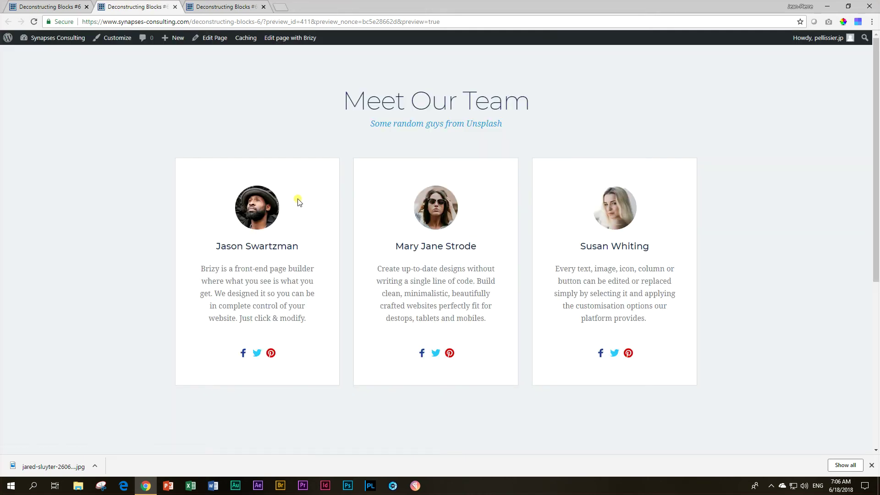
scroll(305, 201, "down", 5)
scroll(306, 202, "down", 1)
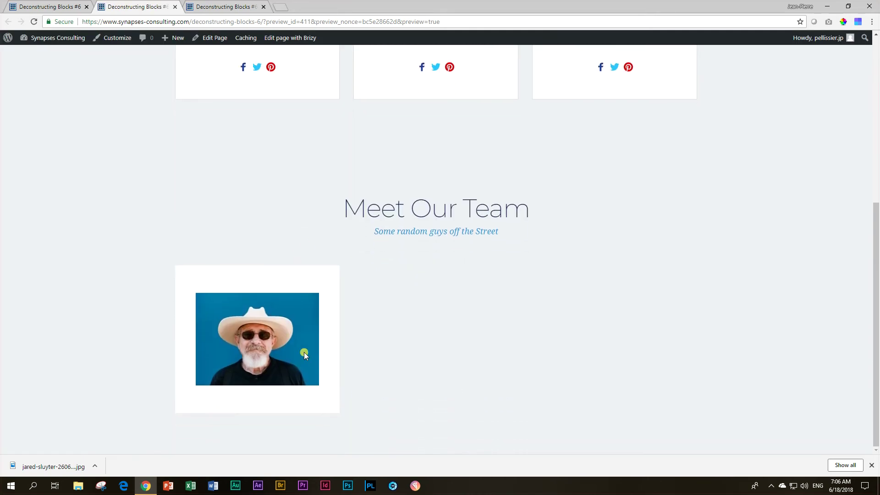
left_click(79, 6)
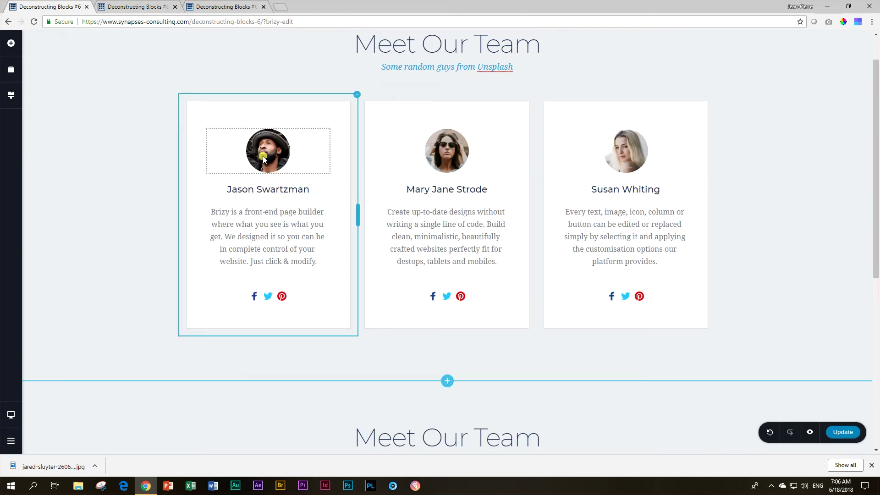
Examine the size, height and corner settings of the portrait in the first original card.
left_click(267, 152)
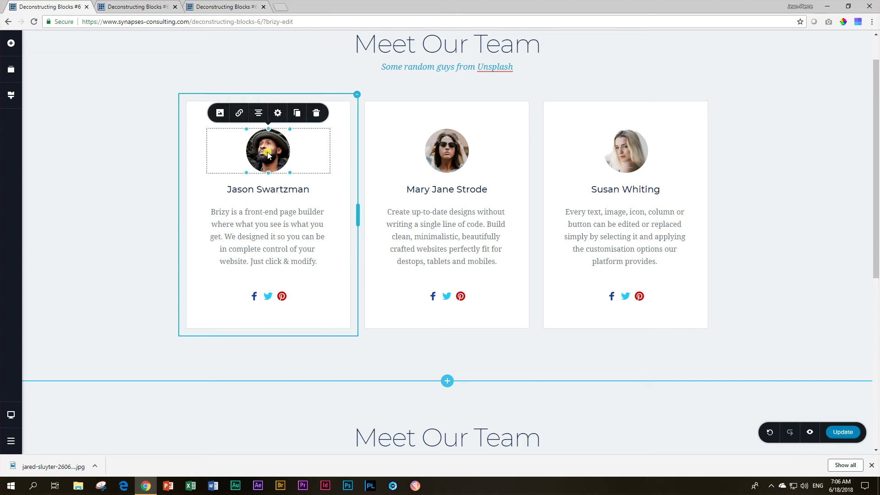
left_click(278, 115)
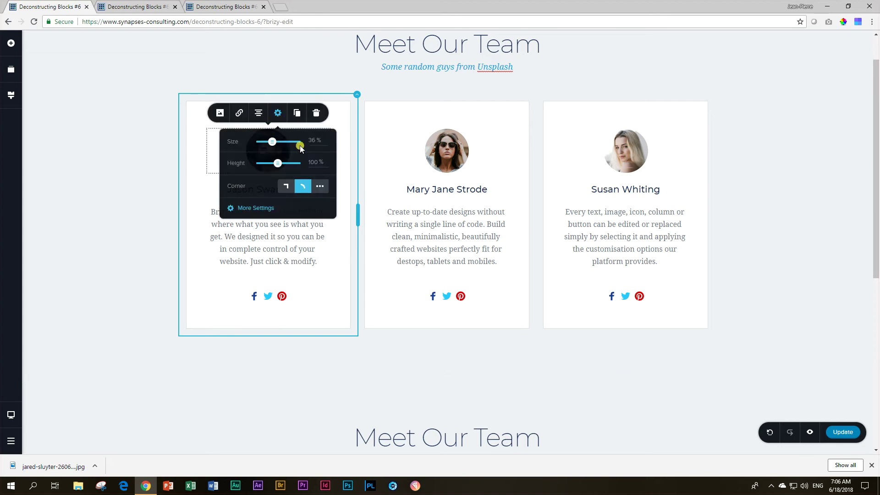
left_click(319, 186)
left_click(133, 251)
Set the new card's portrait to 36% size and 100% height.
scroll(133, 249, "down", 5)
left_click(242, 324)
left_click(277, 278)
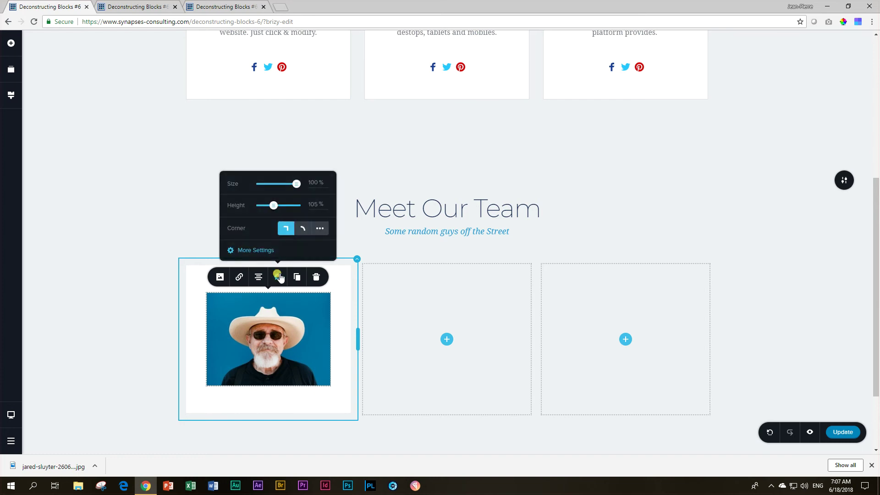
double_click(312, 182)
type("35")
key("Tab")
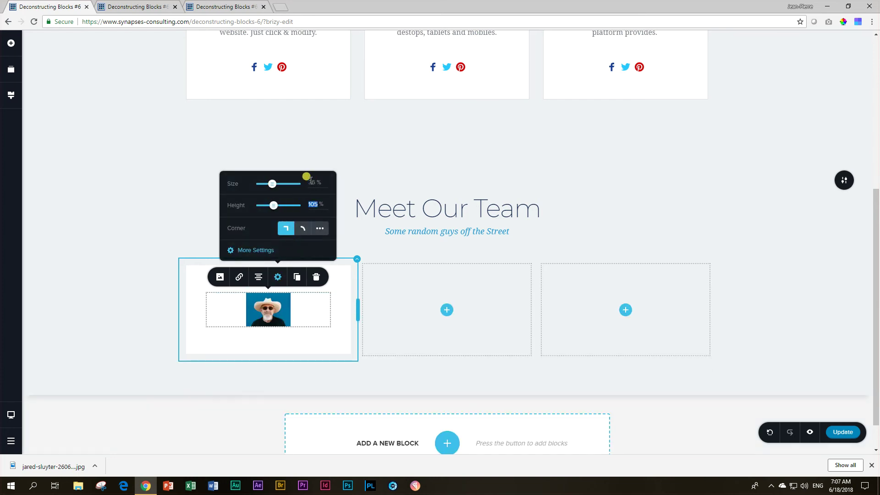
type("100")
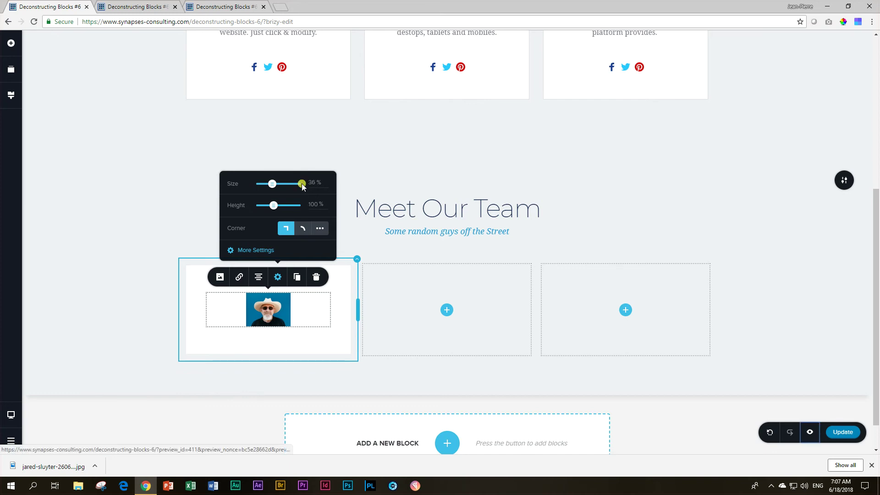
Give the new portrait a custom corner radius of 35 px and compare its shape with the original portrait.
left_click(320, 228)
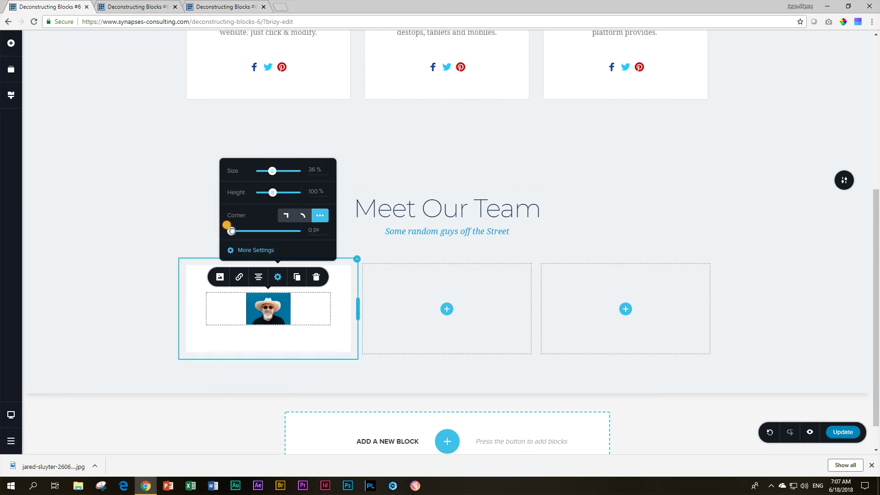
left_click_drag(231, 232, 309, 230)
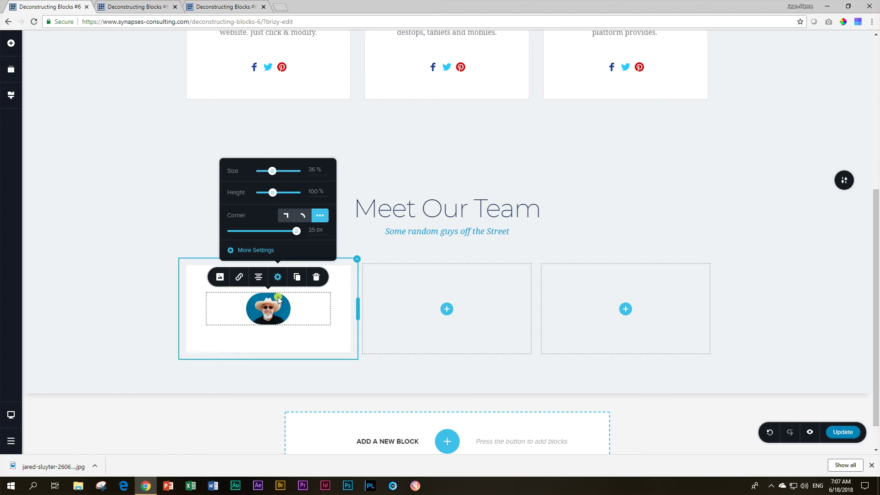
scroll(271, 289, "up", 3)
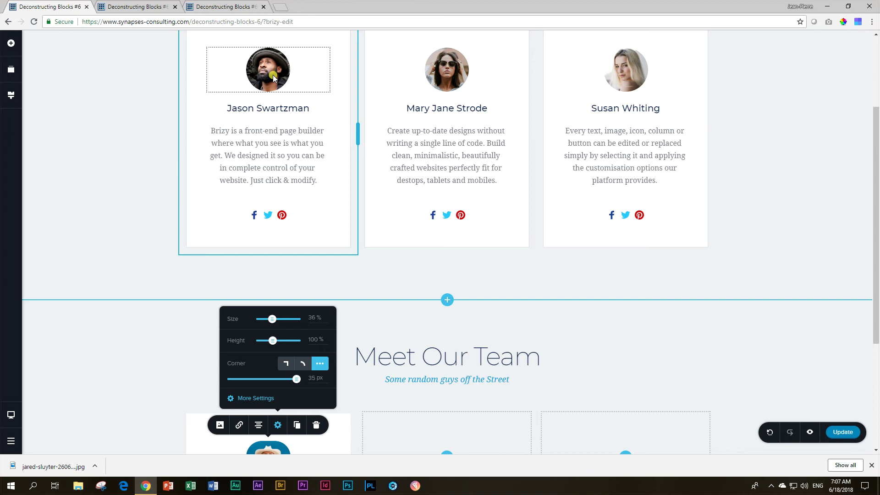
scroll(179, 388, "down", 3)
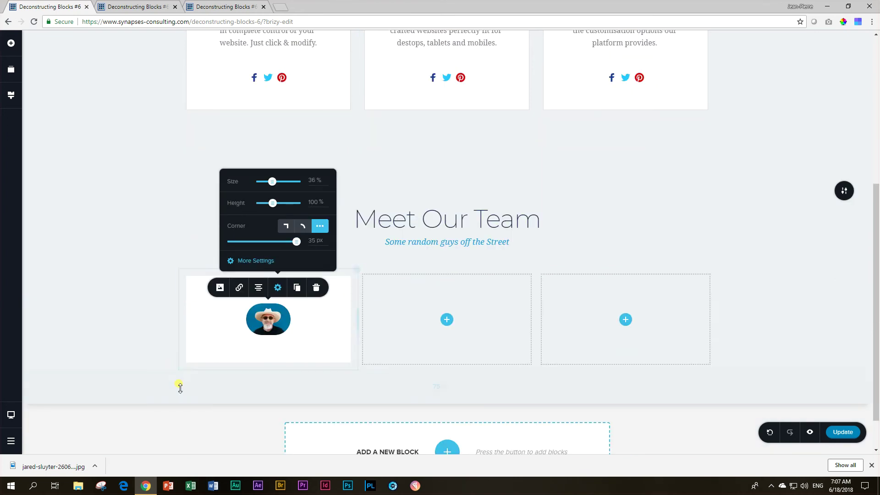
Stretch the new portrait downward to 255% height and raise its corner radius to 49 px.
left_click(274, 320)
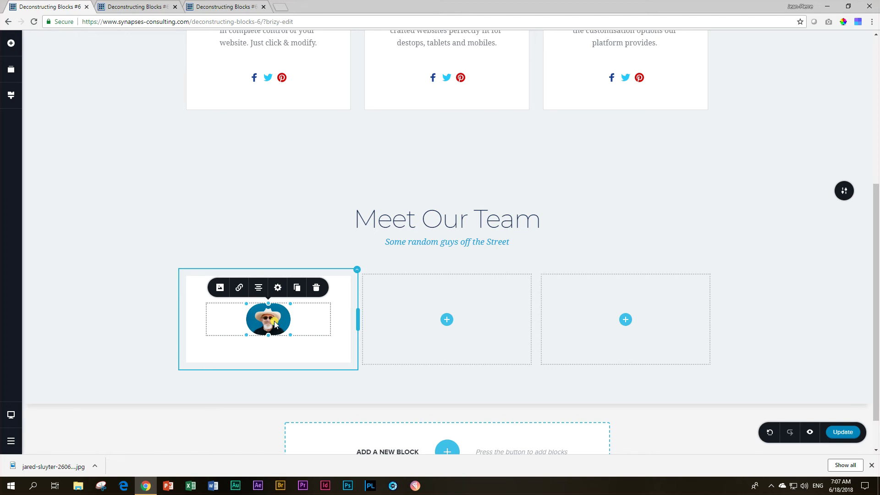
left_click_drag(269, 335, 268, 385)
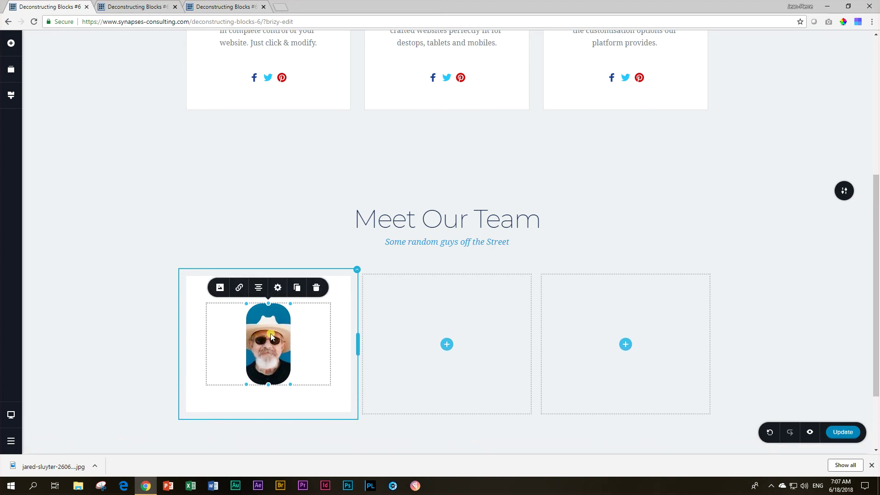
left_click(278, 289)
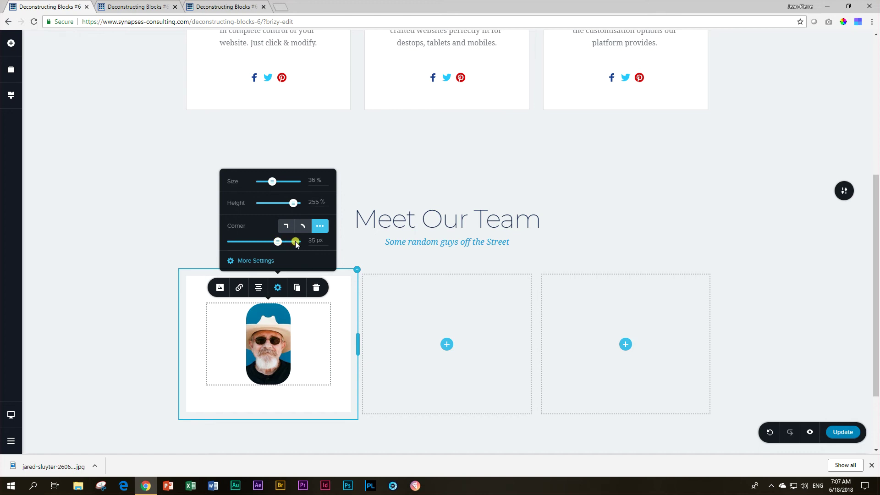
left_click_drag(277, 241, 298, 243)
left_click(309, 239)
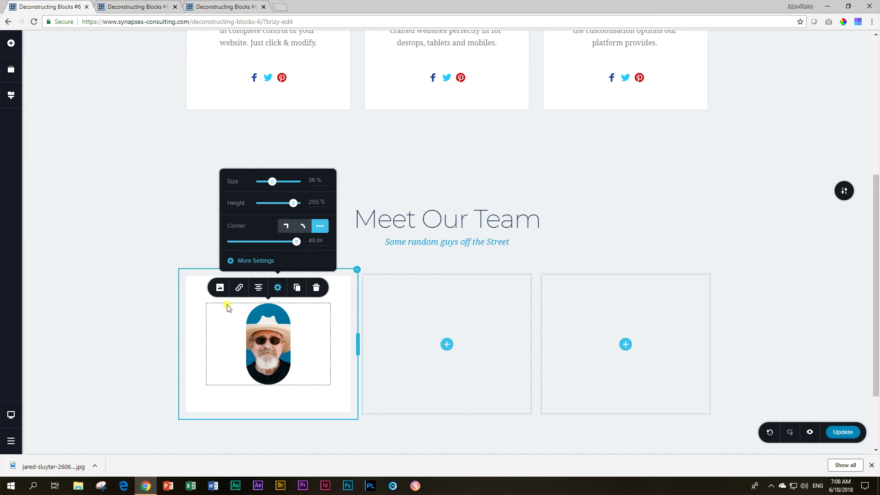
Reduce the new portrait's height to about 143% to give it a circular shape.
left_click_drag(293, 204, 277, 203)
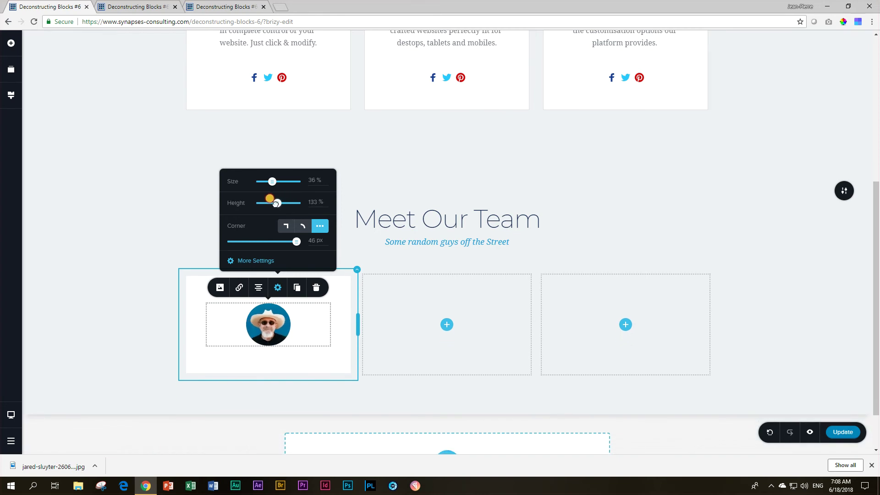
left_click_drag(276, 204, 277, 204)
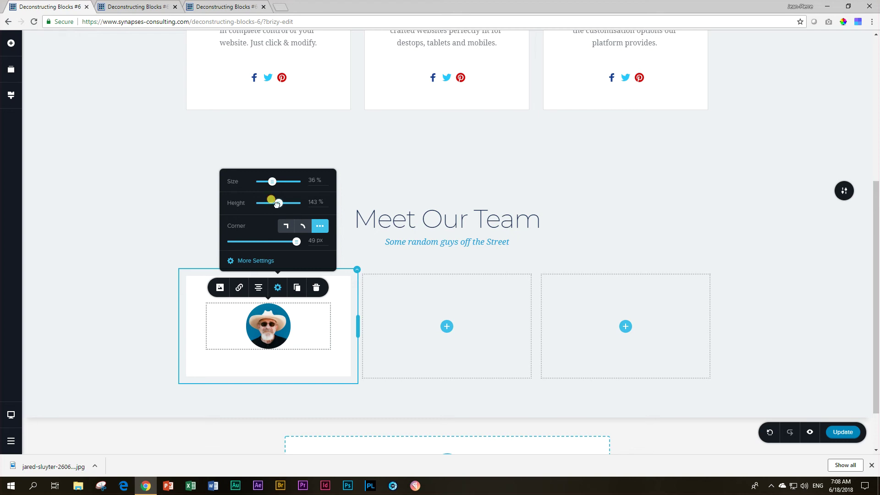
Fine-tune the new portrait's height, raising it to 146% and trimming it slightly by hand to make the picture round.
left_click_drag(279, 205, 277, 203)
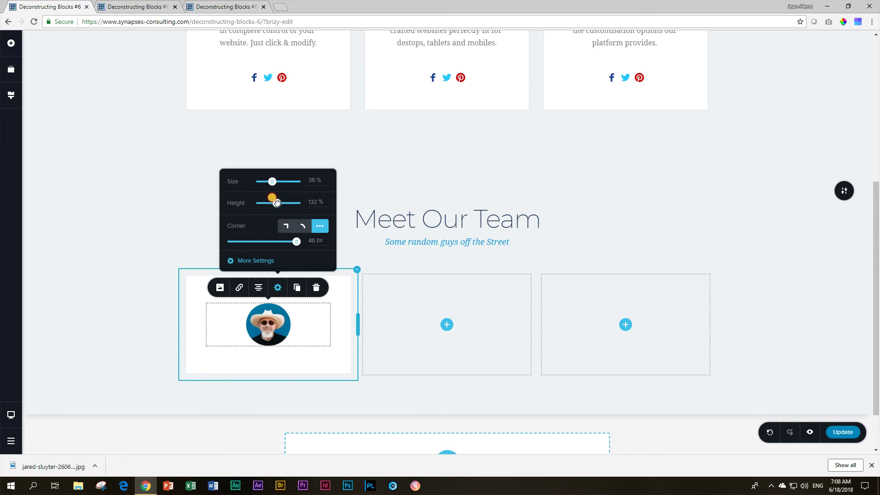
left_click_drag(277, 204, 279, 209)
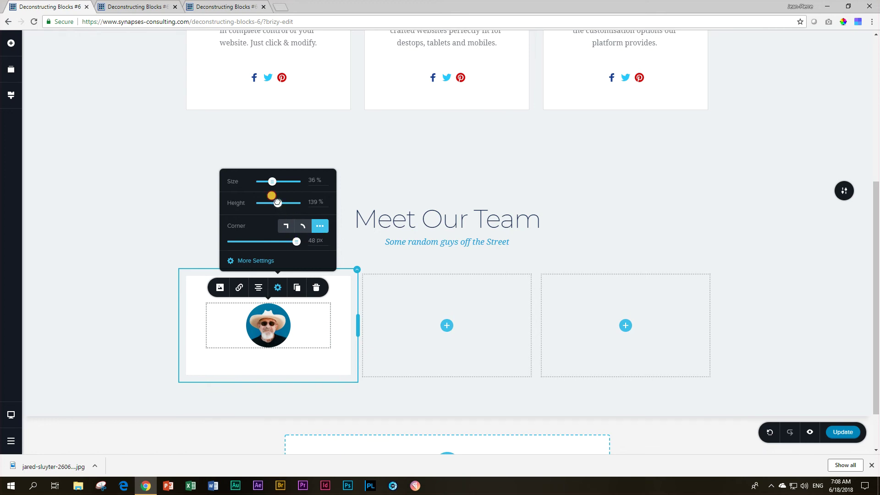
left_click_drag(277, 203, 278, 202)
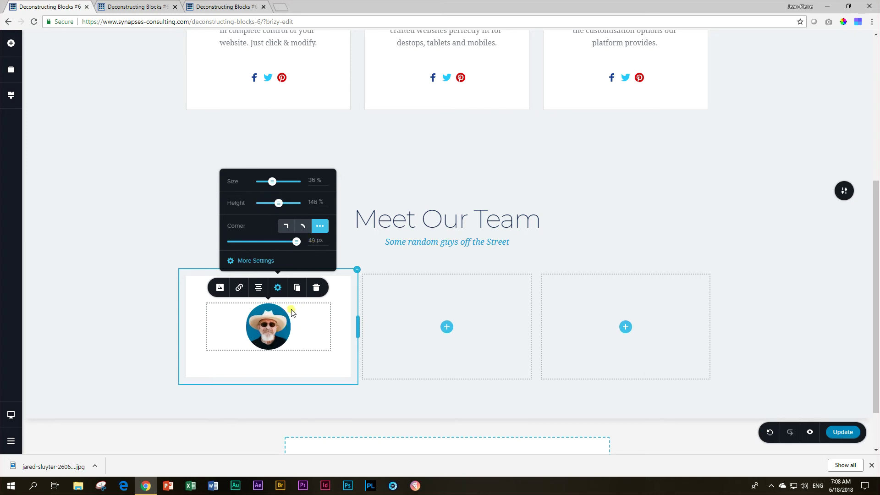
left_click(276, 324)
left_click(163, 319)
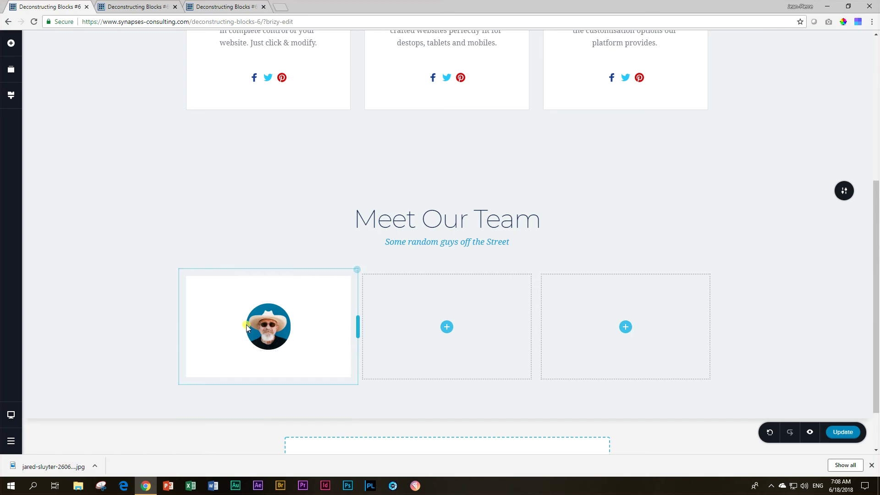
left_click(268, 321)
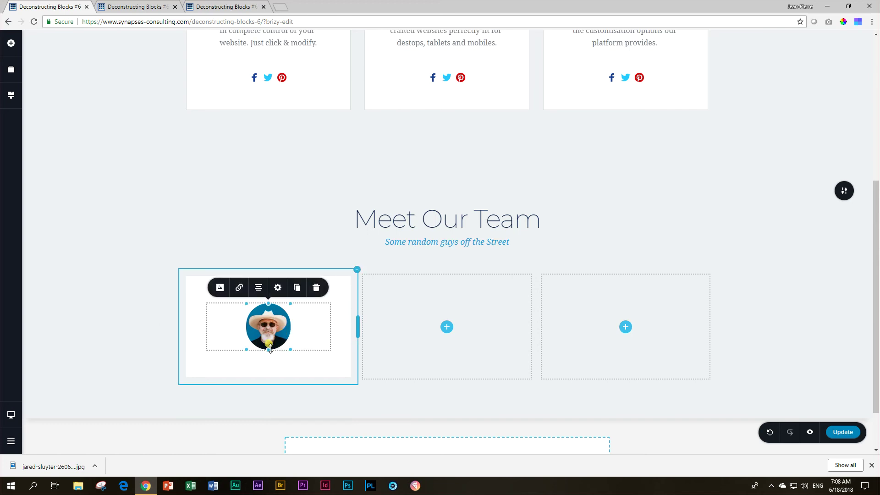
left_click_drag(272, 350, 270, 348)
left_click(253, 329)
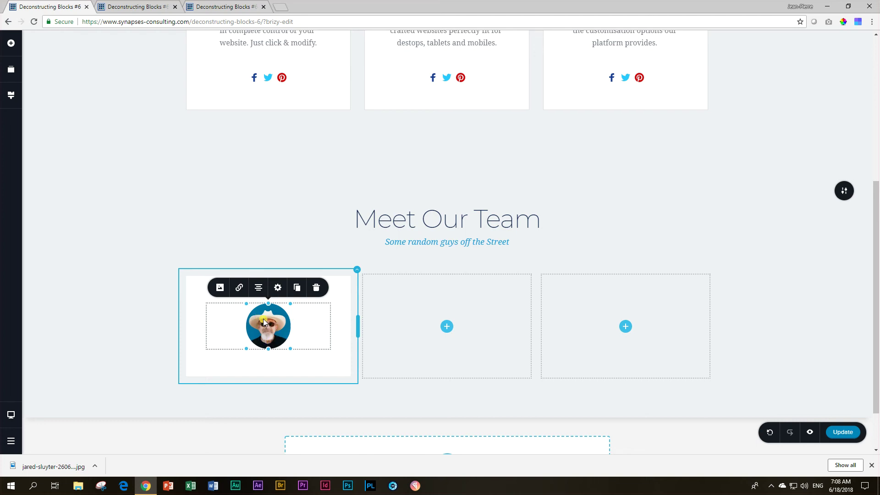
Check the new portrait's image and zoom settings and compare its shape with the original team portraits.
left_click(220, 287)
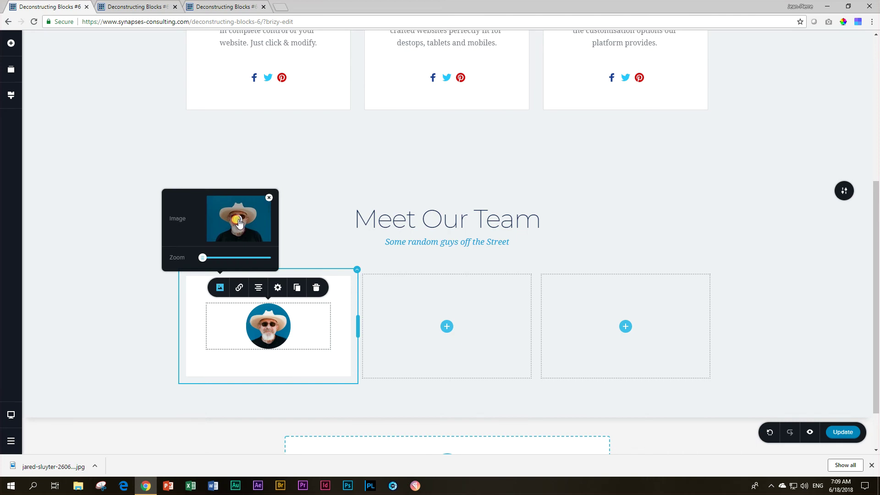
left_click(133, 352)
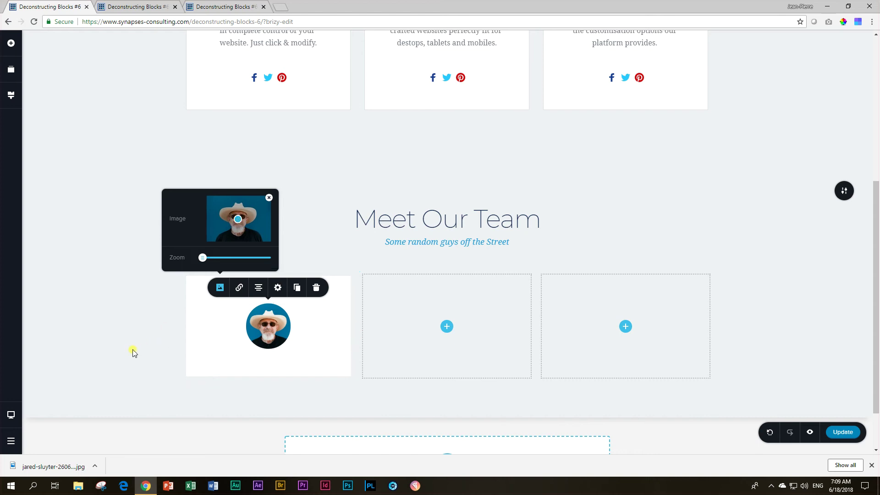
scroll(166, 335, "up", 4)
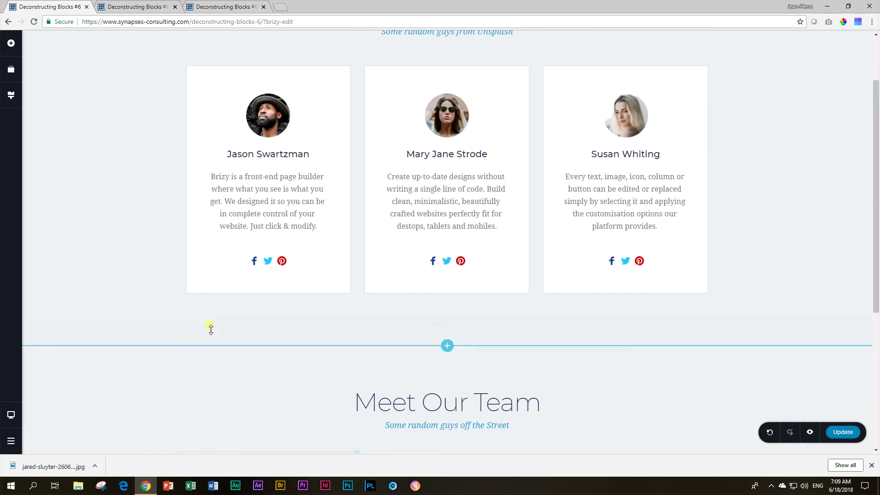
scroll(166, 321, "down", 5)
scroll(246, 135, "up", 6)
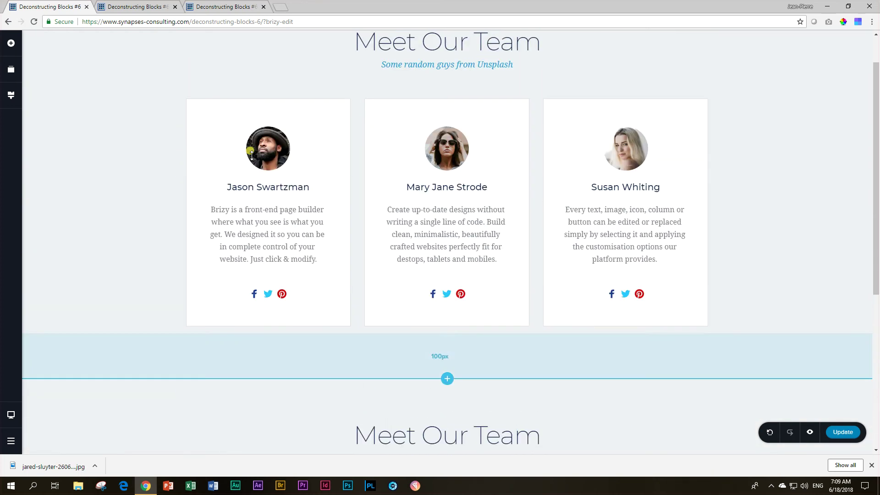
scroll(272, 192, "down", 3)
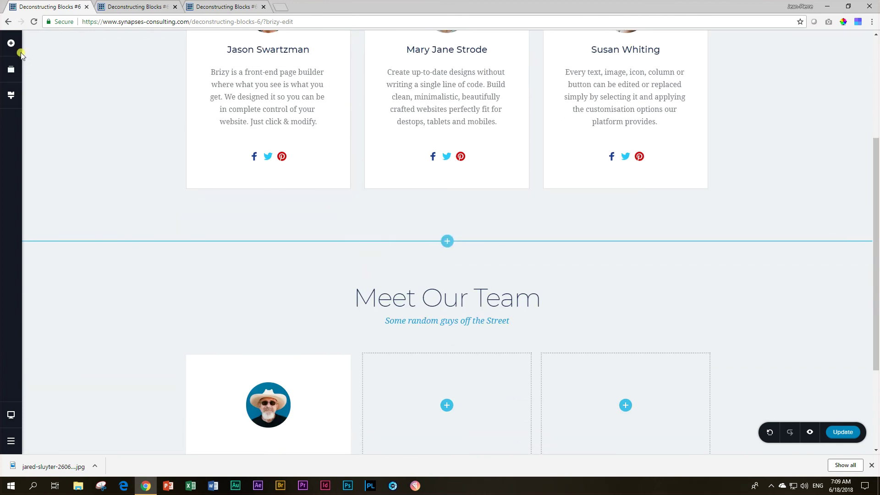
Add a text element beneath the new portrait and replace its placeholder text with the team member's full name.
left_click(11, 43)
left_click_drag(55, 84, 259, 431)
scroll(257, 427, "down", 4)
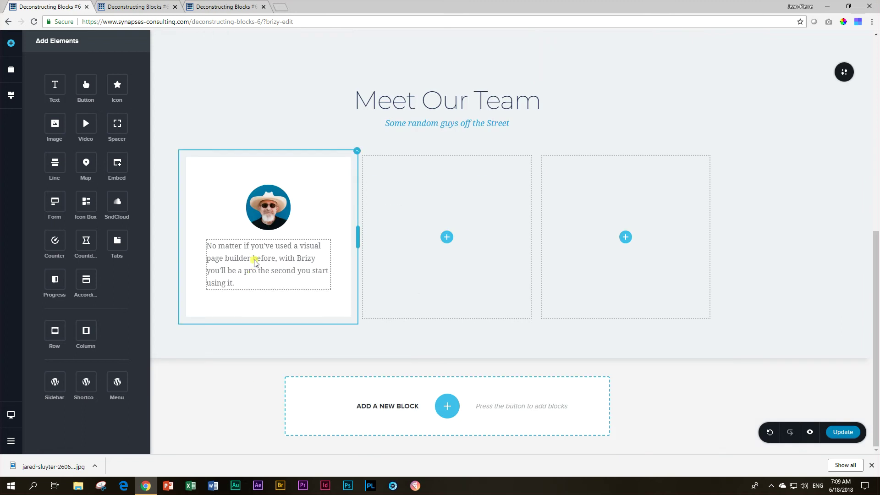
double_click(253, 257)
triple_click(250, 255)
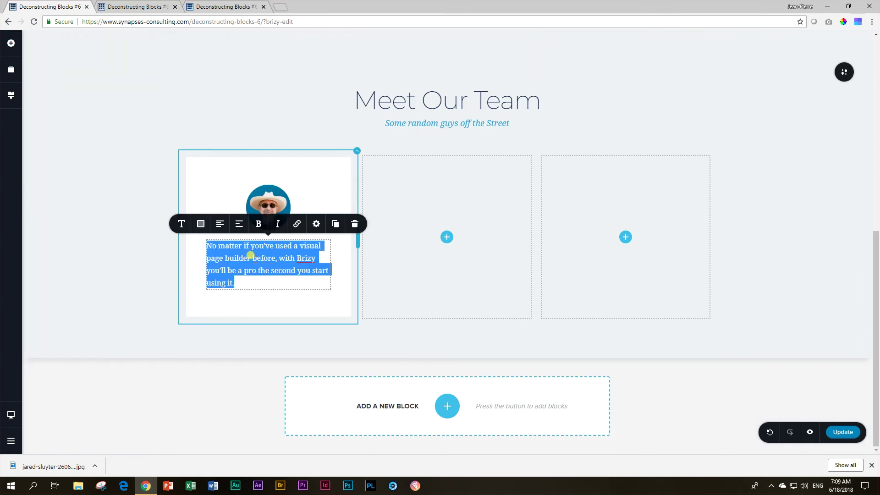
type("Bob Sinclair II")
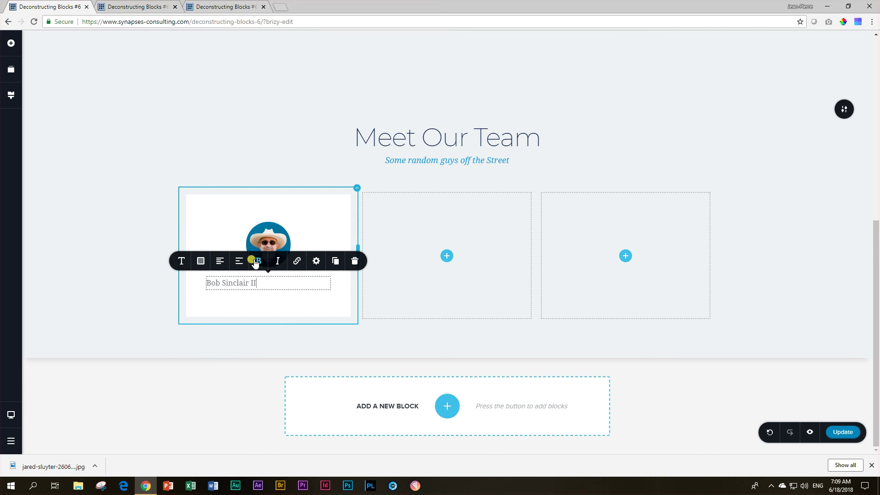
Inspect the typography and text colour of the name in the original block's first card.
scroll(290, 295, "up", 7)
left_click(281, 231)
left_click(181, 209)
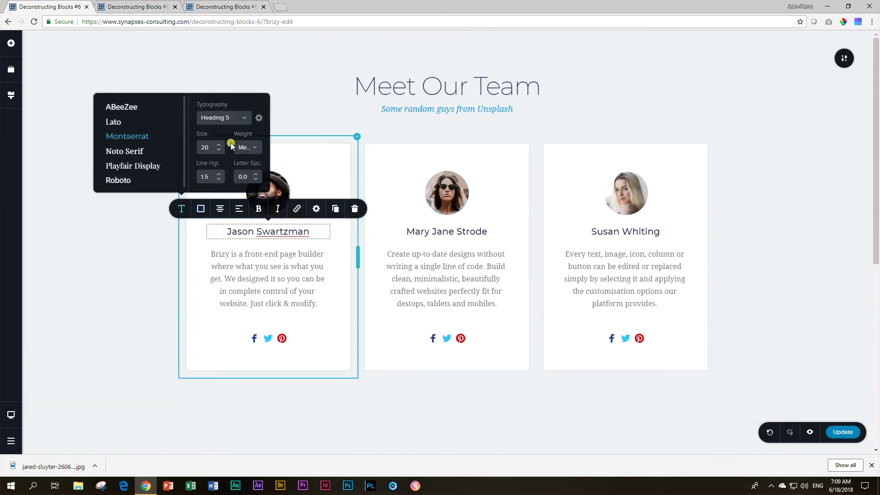
left_click(200, 210)
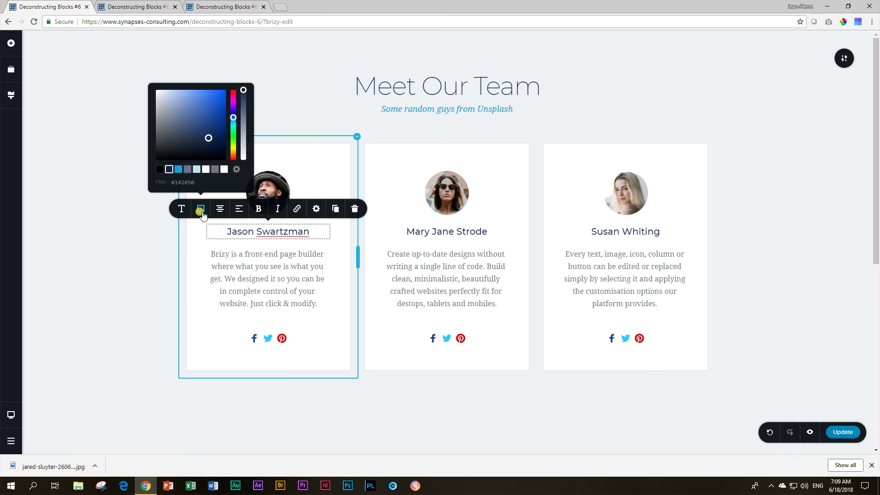
scroll(168, 315, "down", 7)
Format the new card's name as Heading 5 in the dark navy palette colour and centre it.
left_click(221, 304)
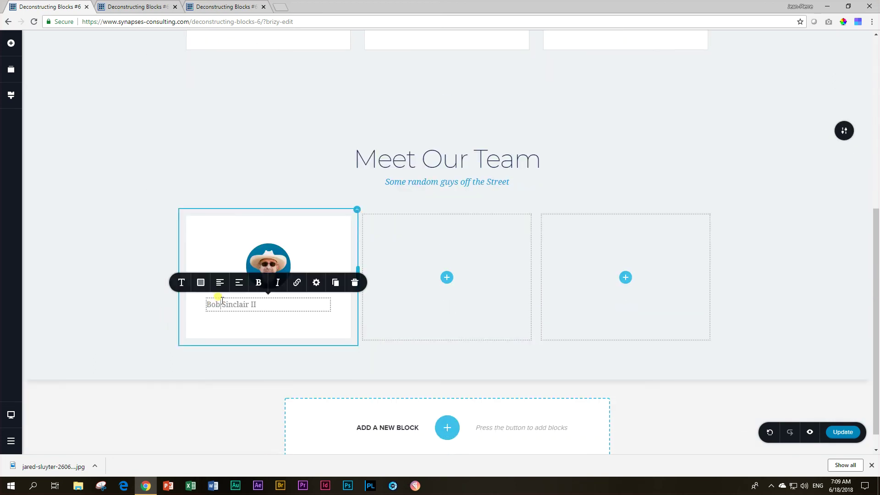
left_click(181, 282)
left_click(220, 191)
scroll(219, 251, "down", 2)
left_click(220, 247)
left_click(201, 283)
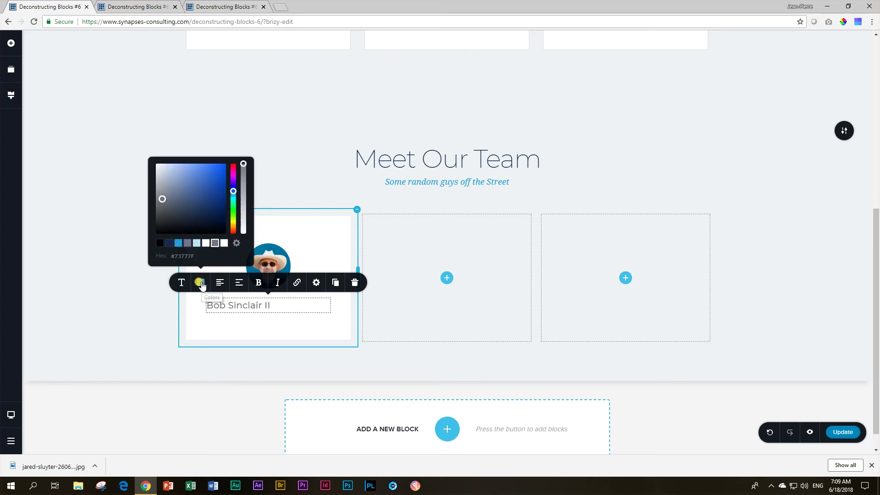
left_click(169, 243)
left_click(219, 282)
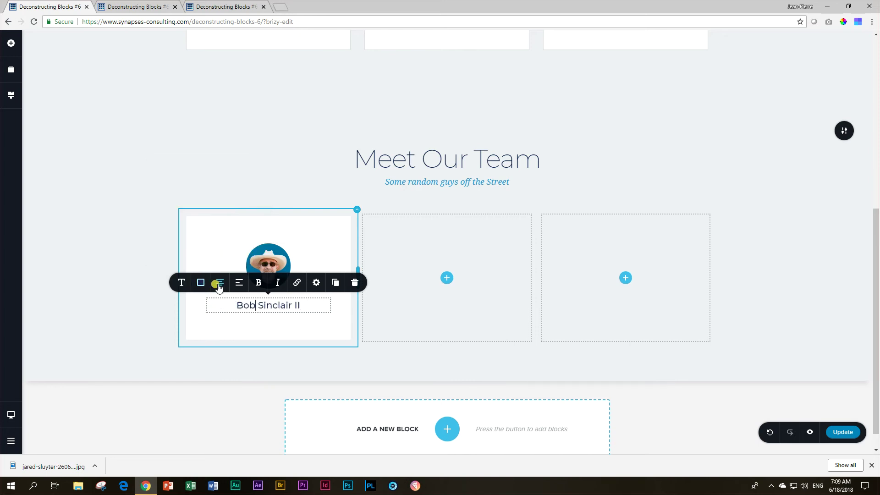
left_click(159, 318)
Compare with the original card and add a text element with the placeholder paragraph beneath the new card's name.
scroll(161, 317, "up", 4)
scroll(163, 316, "down", 3)
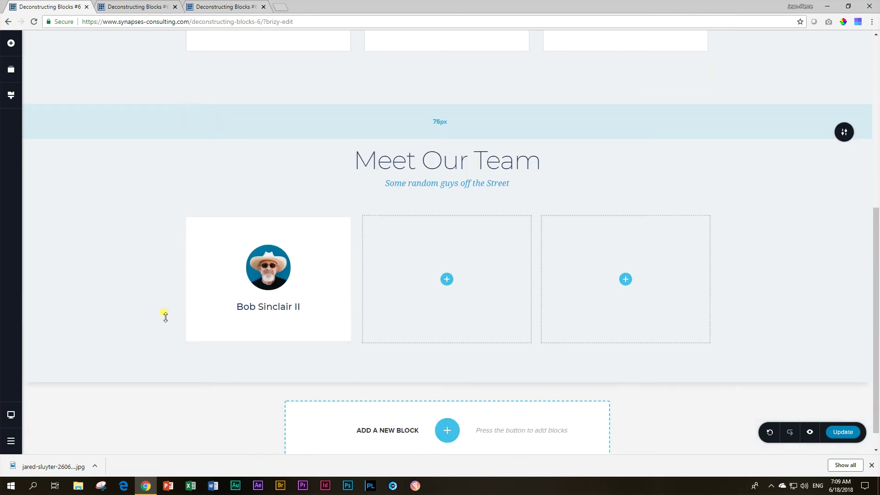
scroll(167, 318, "up", 7)
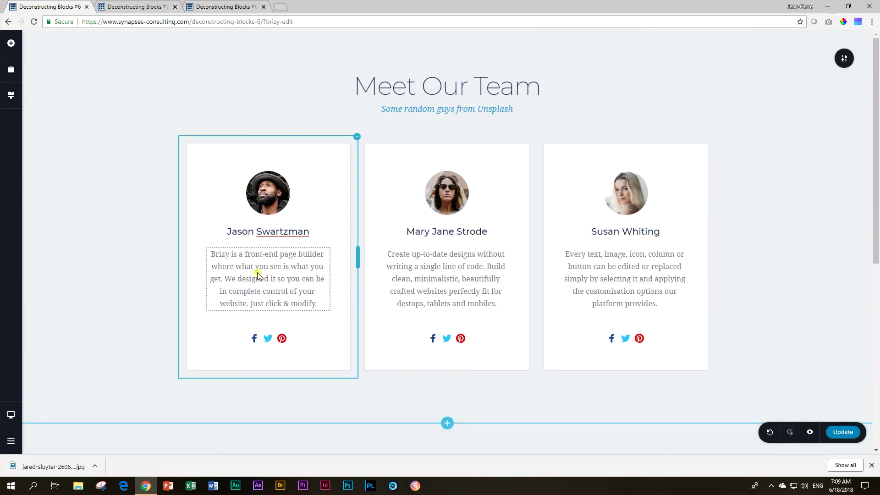
scroll(248, 285, "down", 5)
scroll(260, 390, "down", 2)
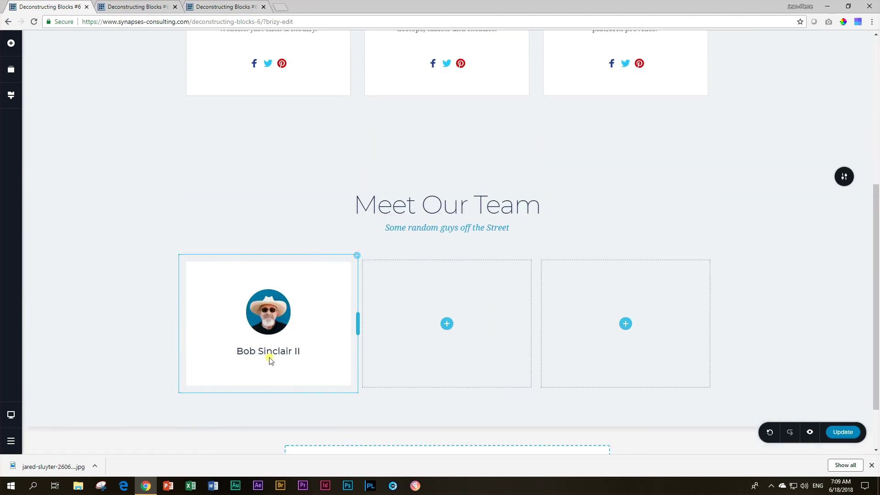
left_click(11, 43)
left_click_drag(60, 96, 265, 368)
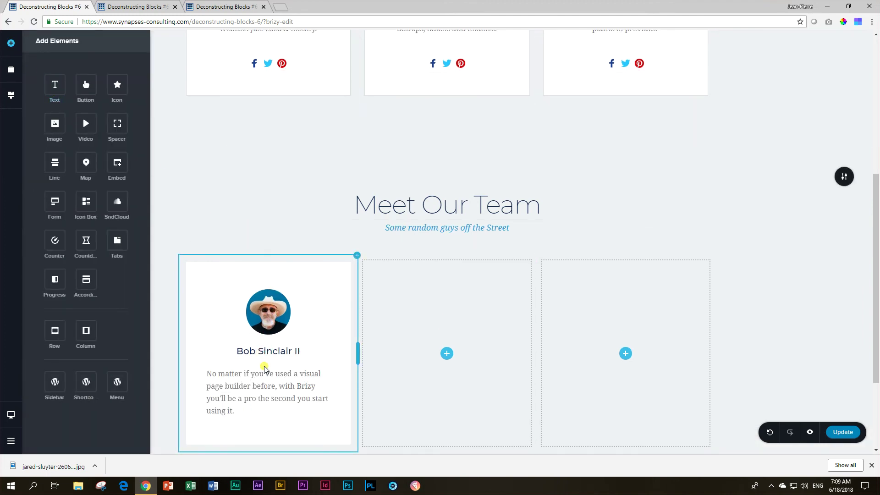
scroll(264, 368, "down", 3)
left_click(277, 253)
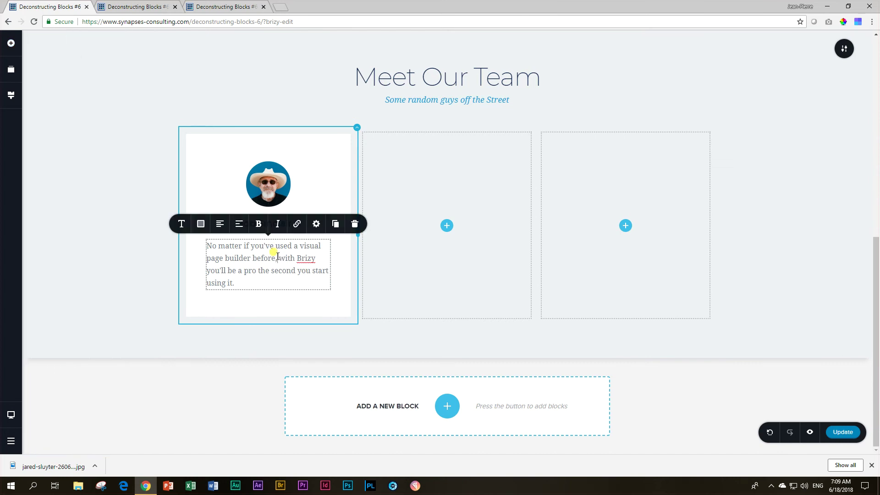
Add a Spacer element below the paragraph in the new card, as in the original card.
scroll(266, 254, "up", 8)
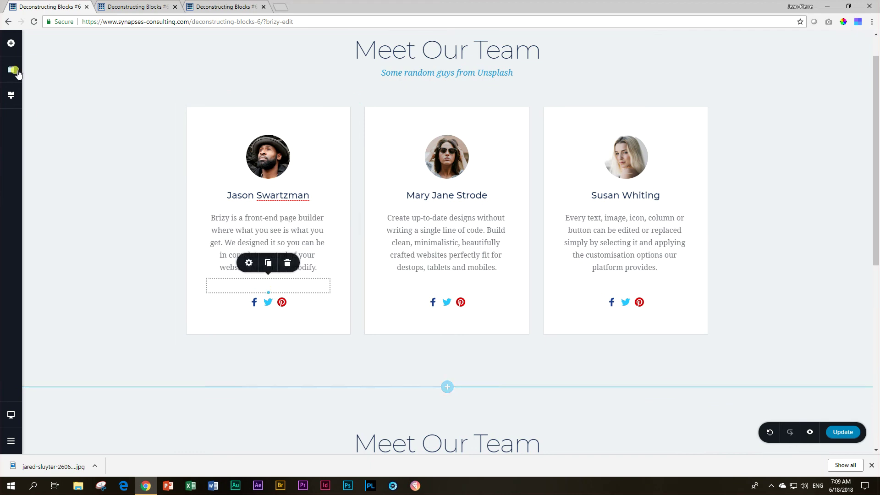
left_click(11, 43)
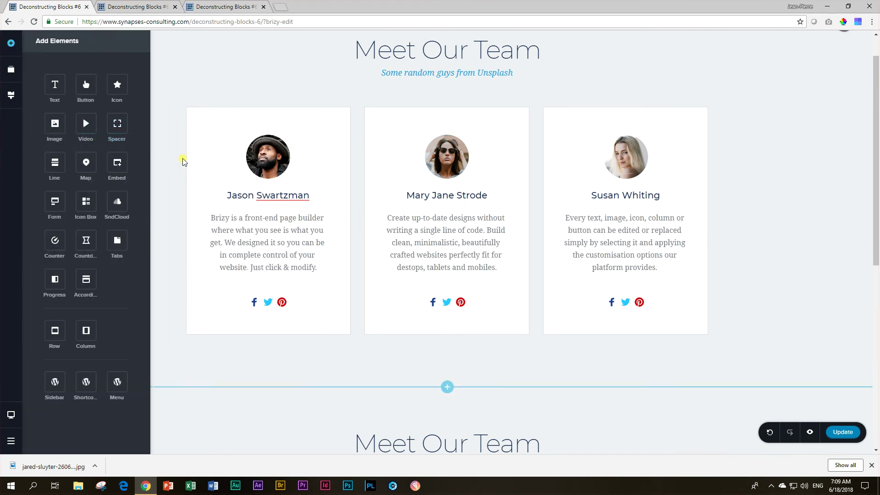
scroll(185, 159, "down", 7)
left_click_drag(109, 108, 229, 358)
Check the original card's spacer height and set the new card's spacer height to 30 px.
scroll(230, 358, "up", 6)
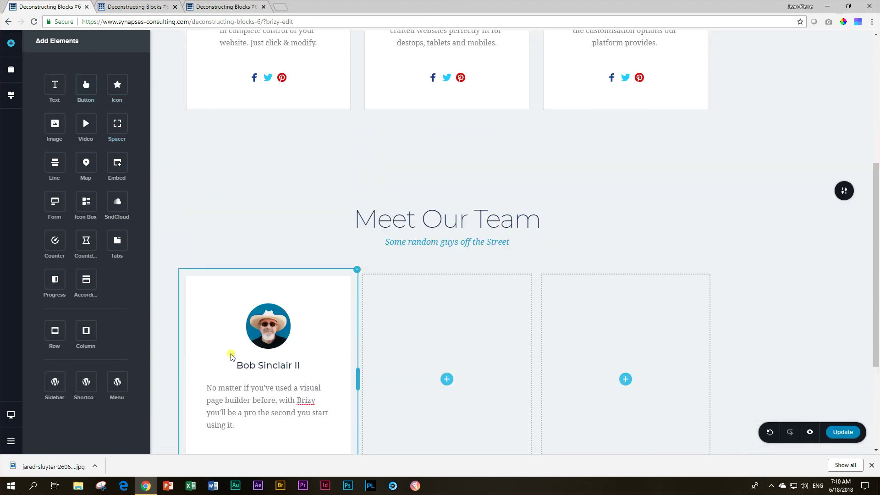
left_click(236, 268)
left_click(248, 247)
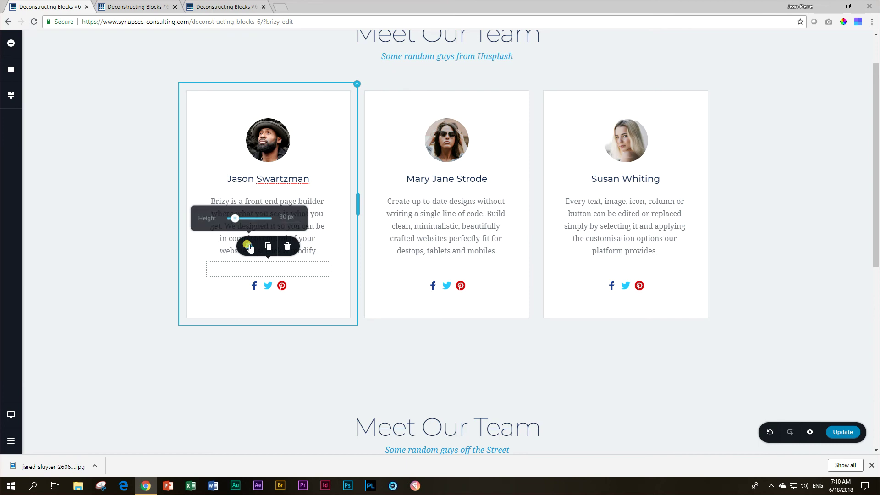
scroll(282, 223, "down", 6)
left_click(271, 384)
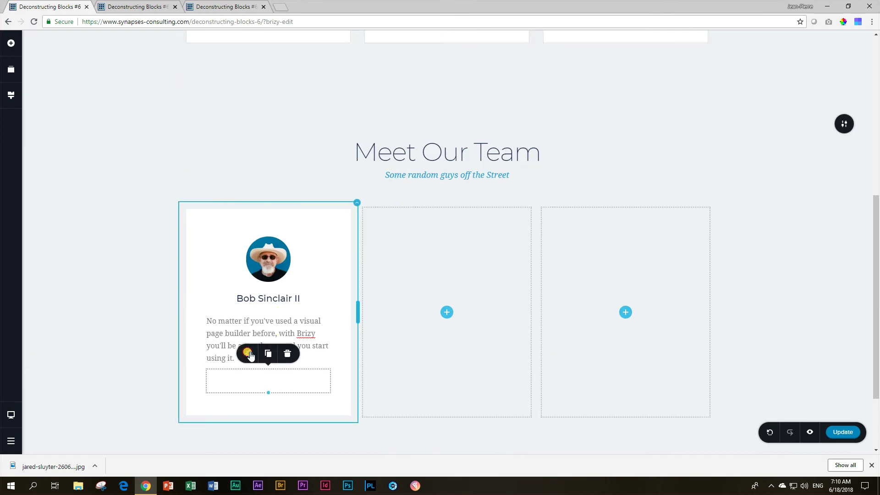
left_click(249, 353)
double_click(283, 324)
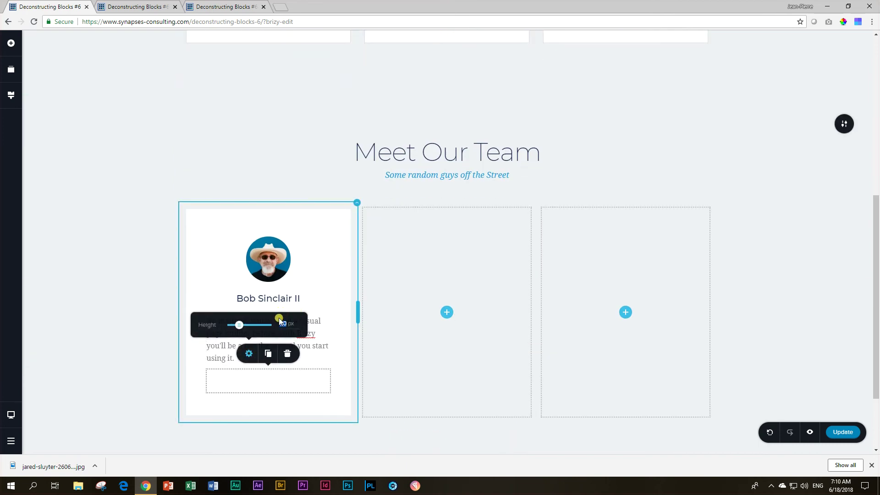
type("30")
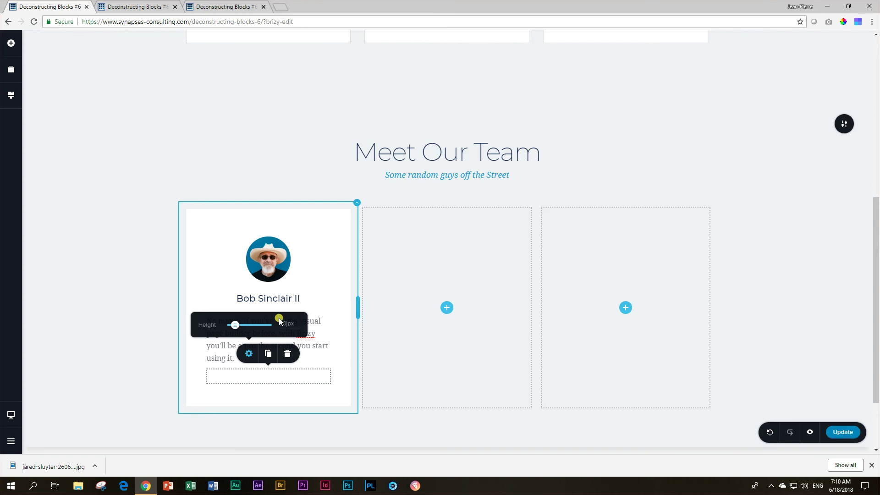
Examine the row of Facebook, Twitter and Pinterest icons in the original first card.
scroll(272, 320, "up", 6)
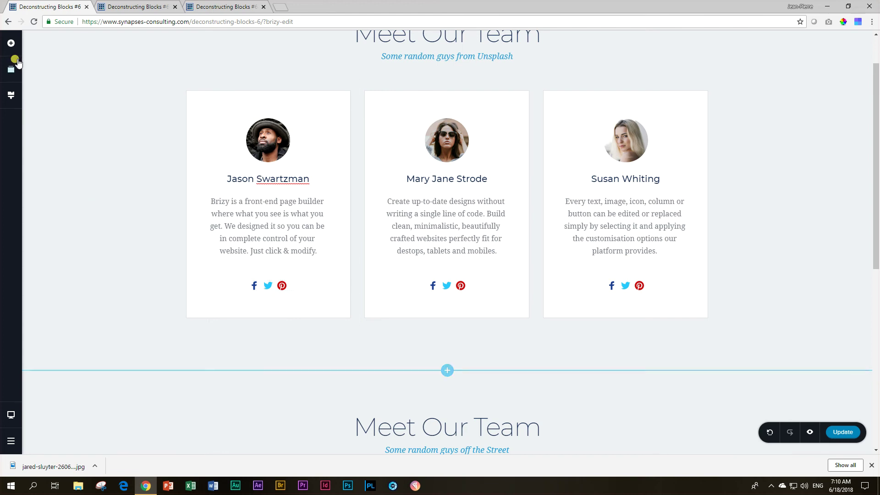
left_click(11, 43)
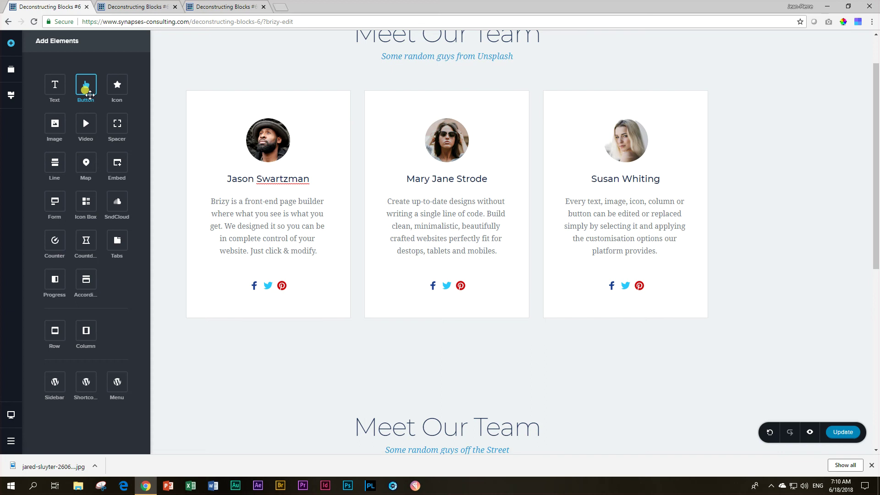
left_click_drag(90, 94, 255, 295)
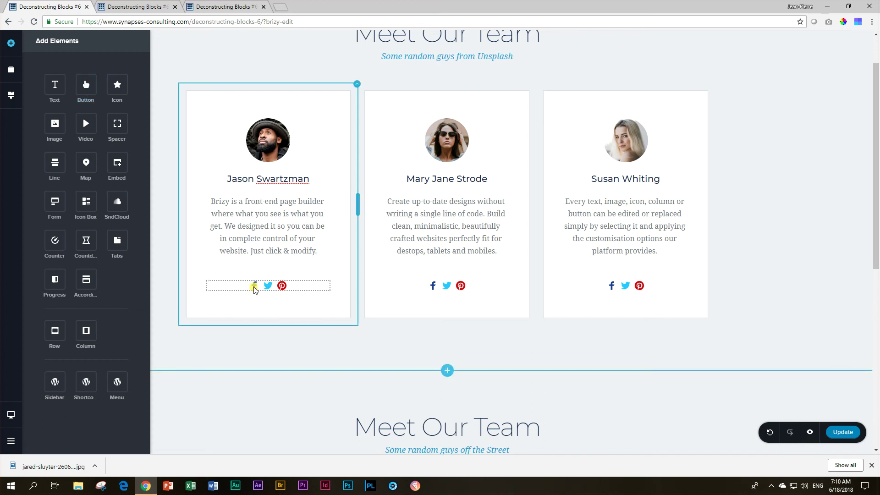
left_click(255, 286)
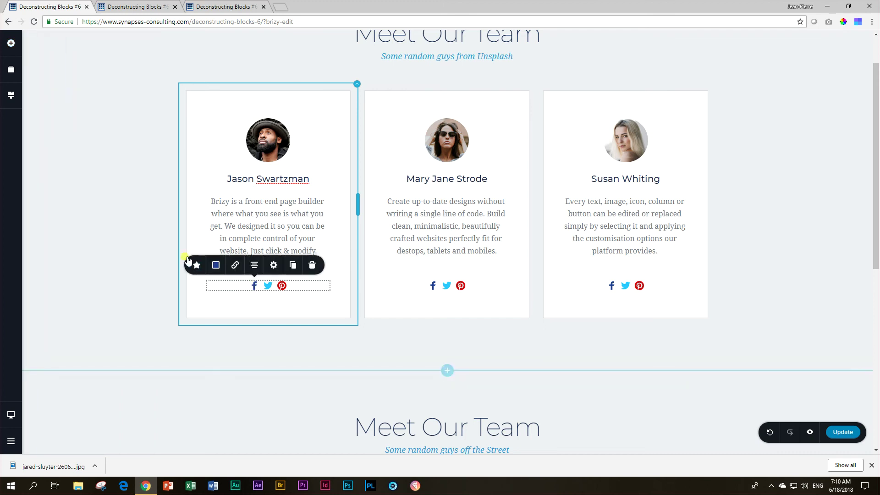
left_click(269, 286)
left_click(282, 286)
left_click(249, 306)
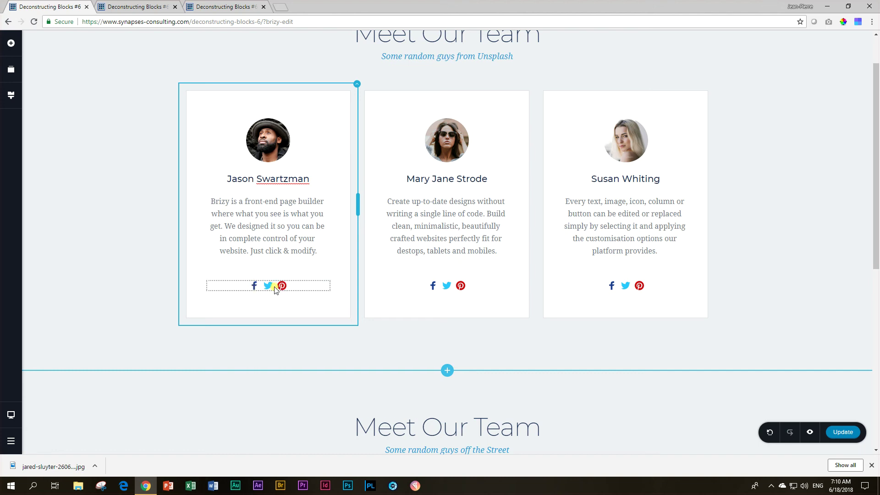
scroll(270, 302, "down", 3)
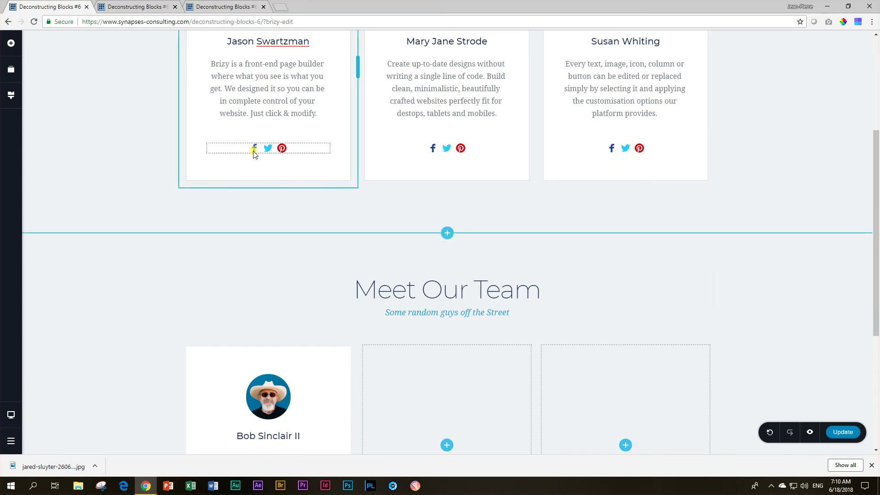
left_click(11, 43)
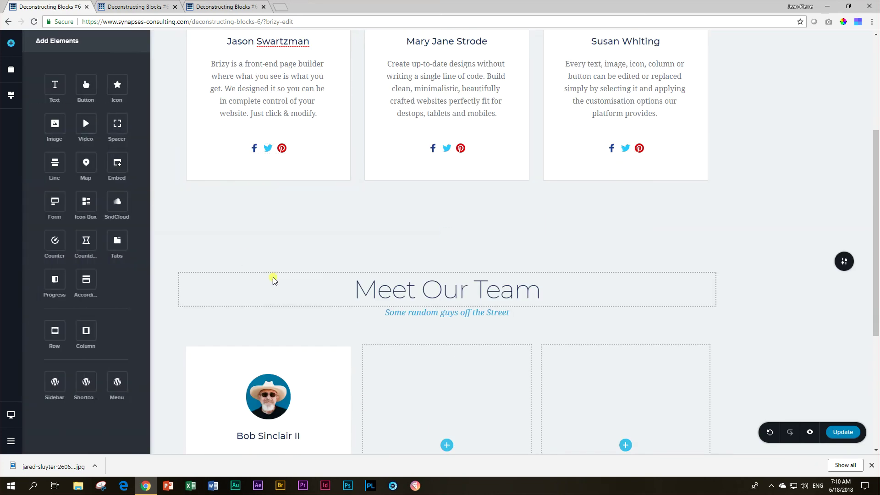
scroll(274, 277, "down", 5)
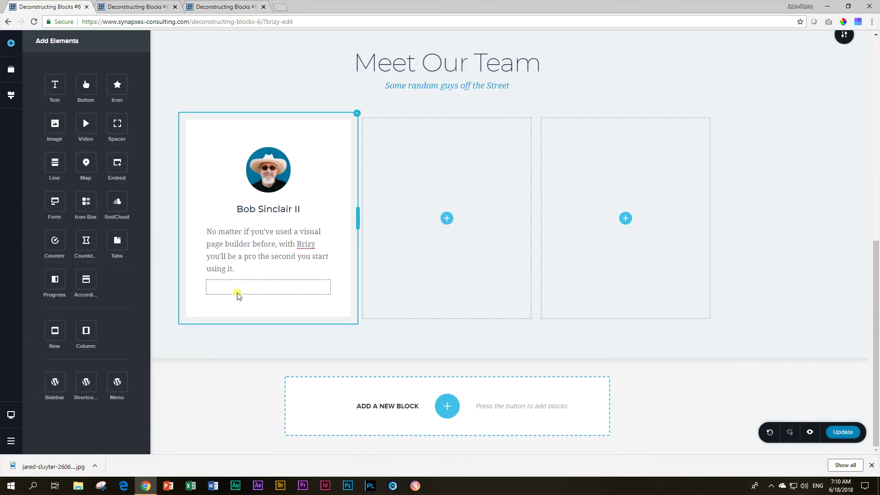
left_click_drag(115, 84, 256, 294)
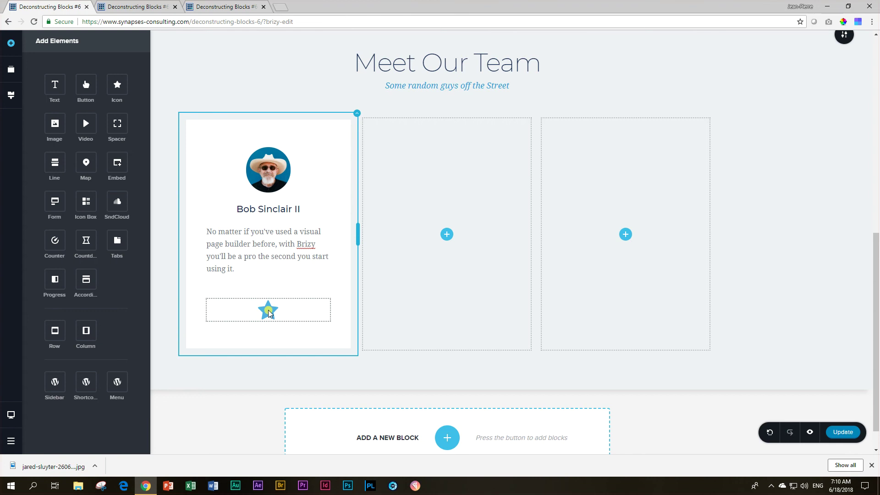
Check the size and spacing of the original card's Facebook icon and copy its hex colour.
scroll(271, 302, "up", 4)
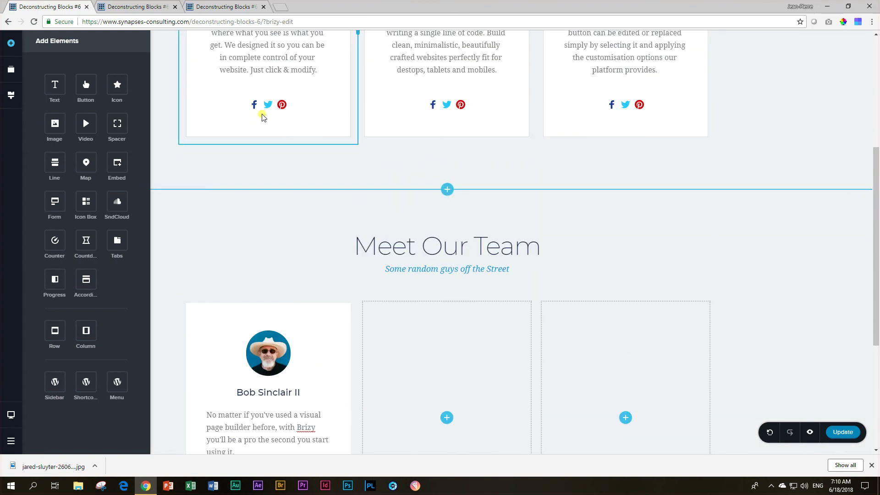
left_click(255, 106)
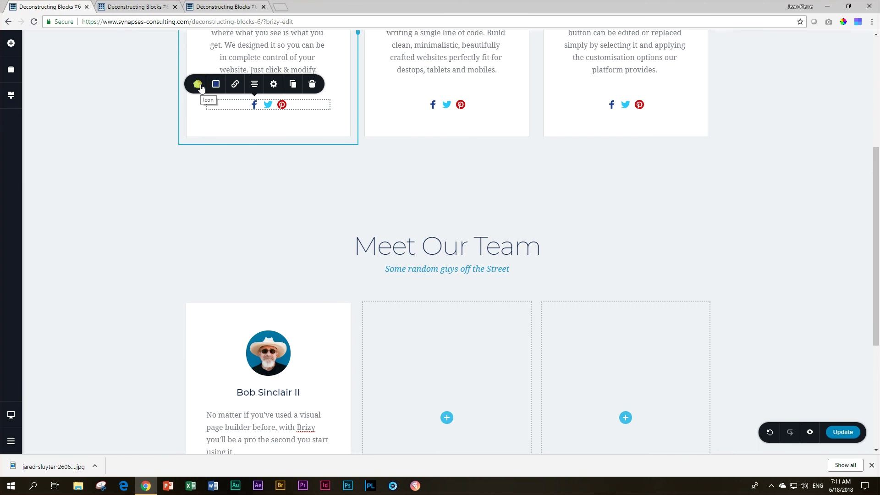
left_click(201, 88)
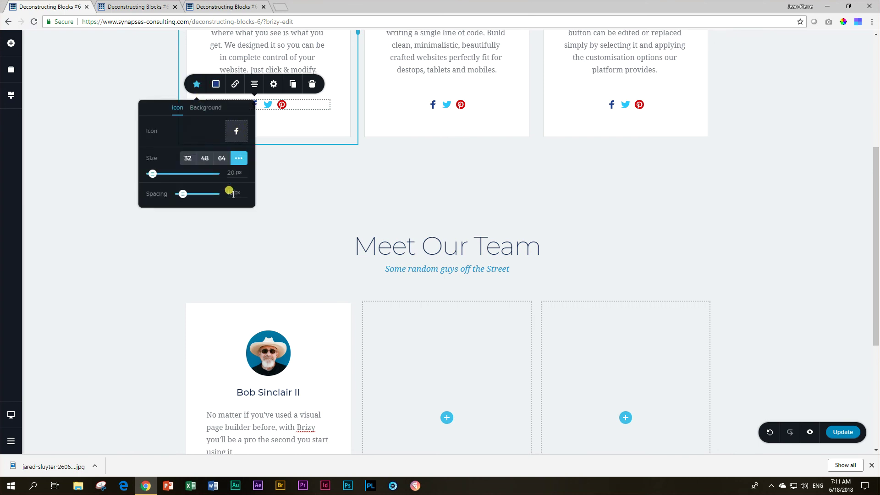
left_click(216, 84)
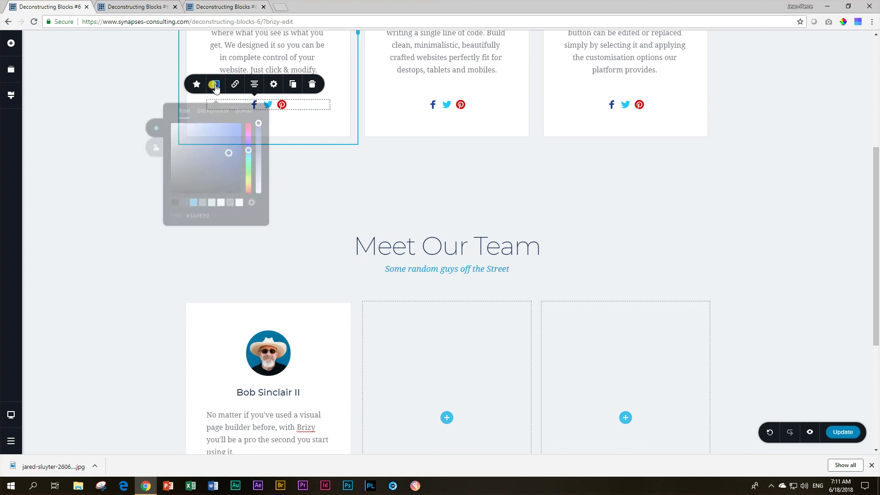
double_click(203, 212)
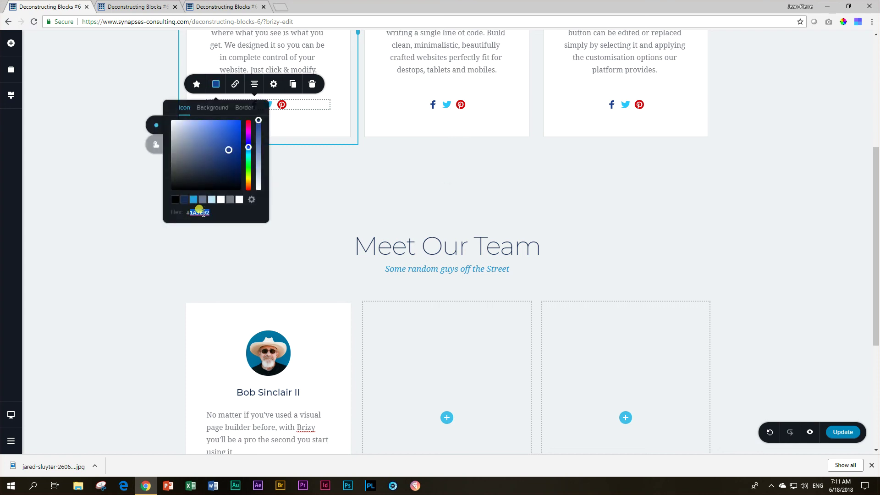
left_click(103, 301)
Replace the new card's star icon with the plain Facebook "f" glyph, searching the icon library for "facebook".
scroll(119, 299, "down", 5)
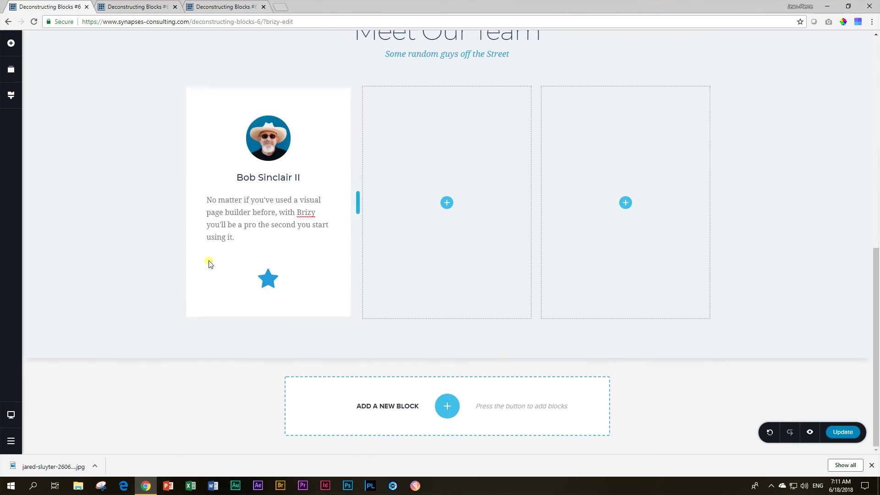
left_click(263, 277)
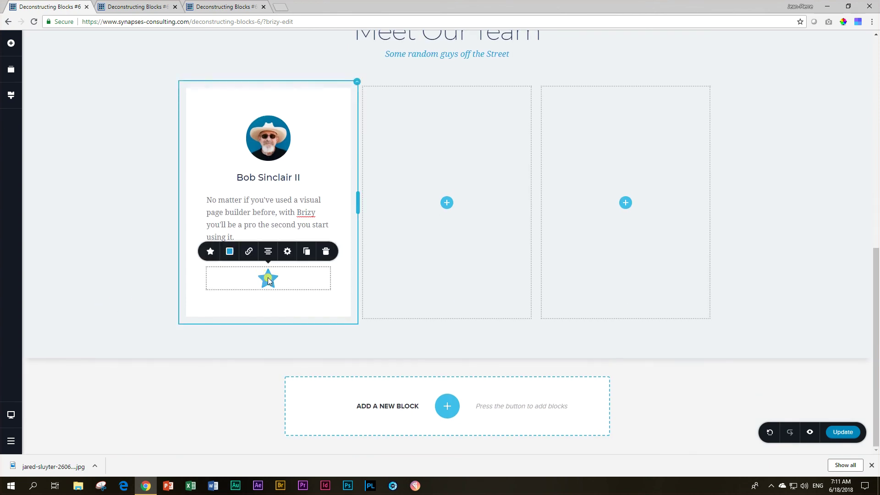
left_click(209, 252)
left_click(250, 196)
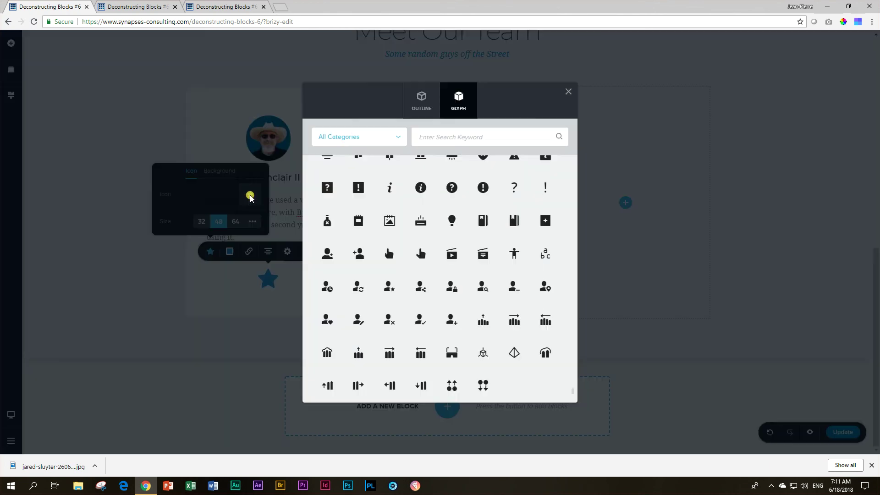
left_click(466, 137)
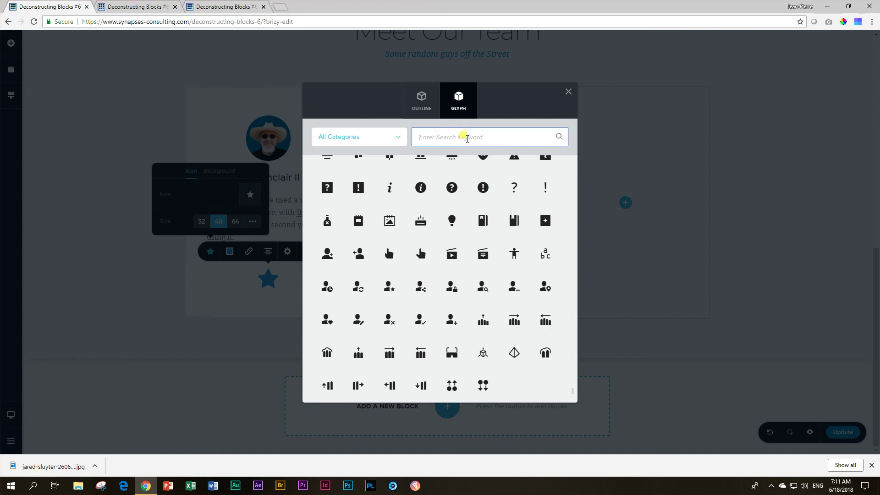
type("facebook")
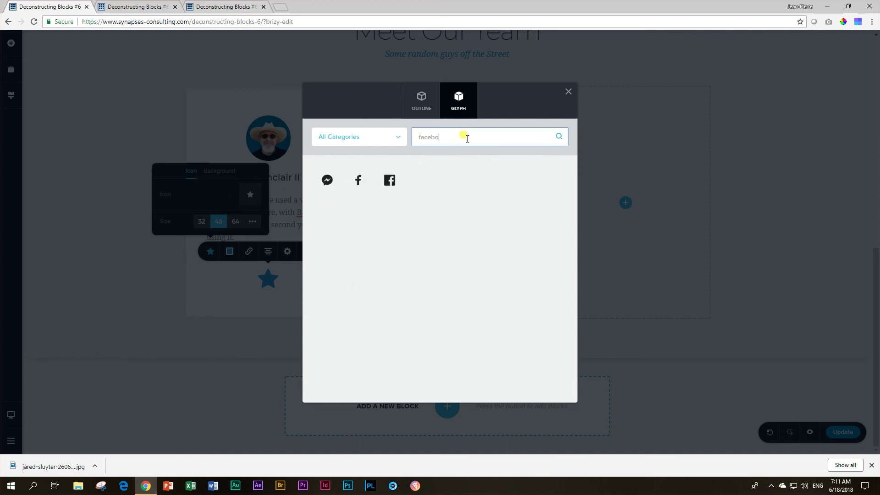
left_click(359, 180)
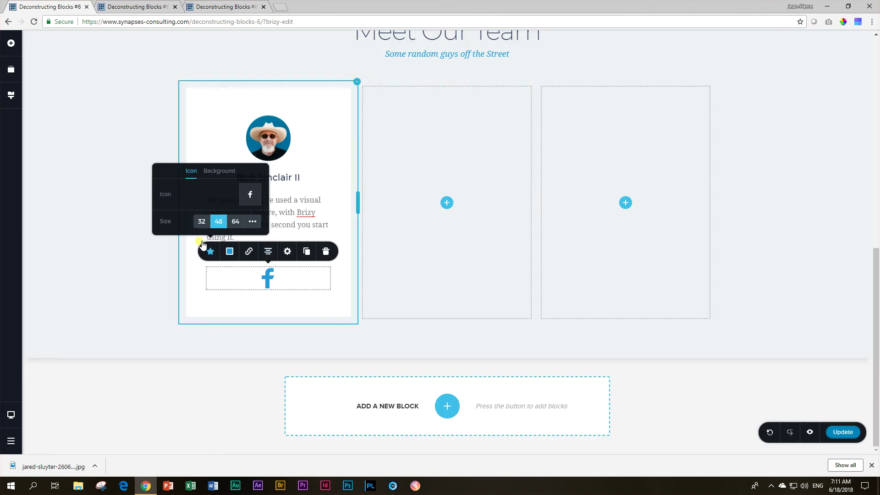
Set the new card's Facebook icon to a custom size of 20 px and colour it #1A3E92.
left_click(252, 222)
left_click_drag(178, 224, 167, 229)
left_click(230, 264)
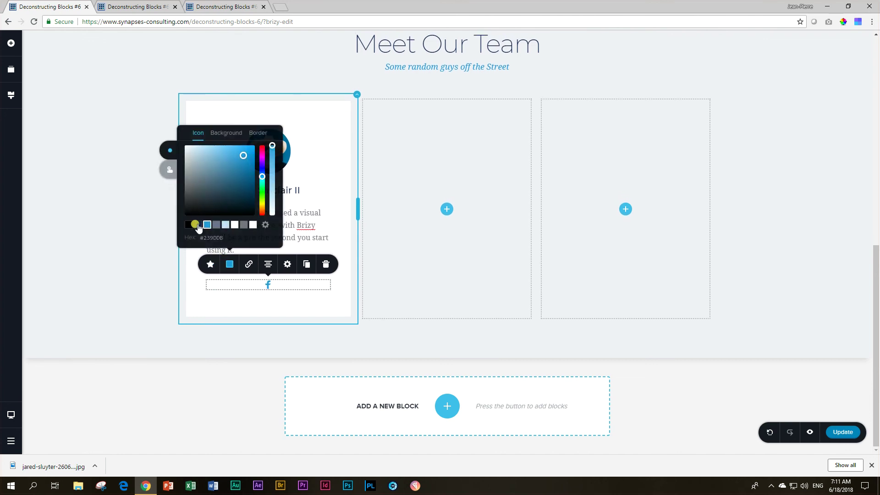
left_click(212, 238)
key("ctrl+v")
left_click(167, 273)
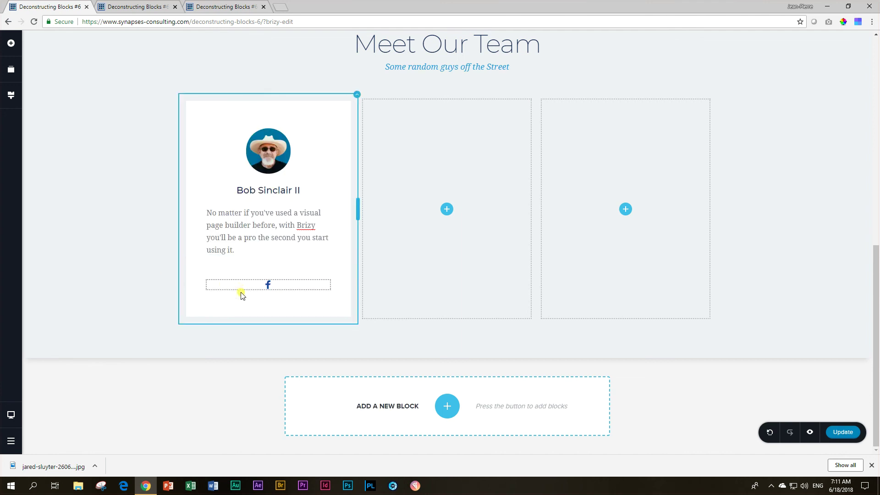
Duplicate the Facebook icon in the new card.
left_click(269, 288)
left_click(270, 288)
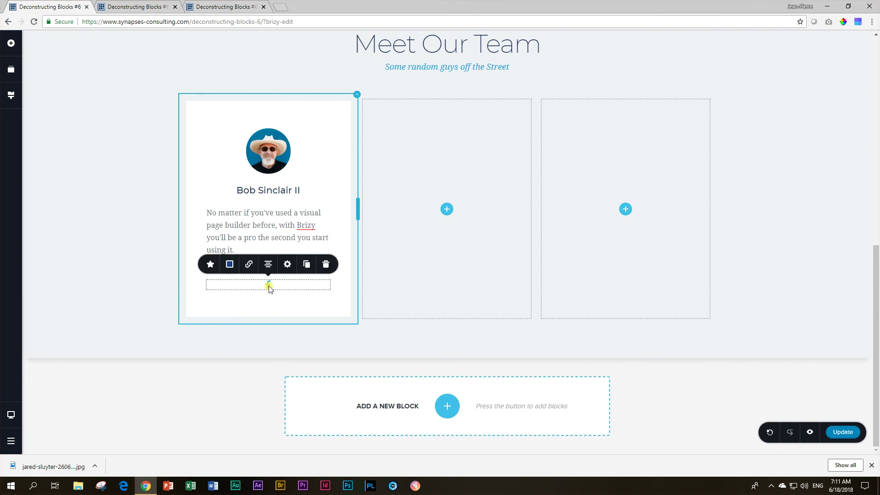
left_click(308, 267)
Copy the hex colour of the original card's Twitter icon.
scroll(272, 282, "up", 5)
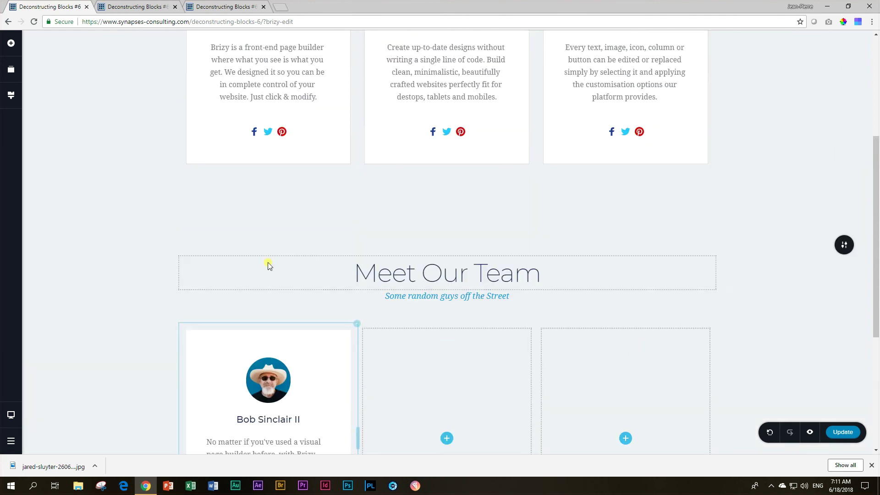
left_click(269, 132)
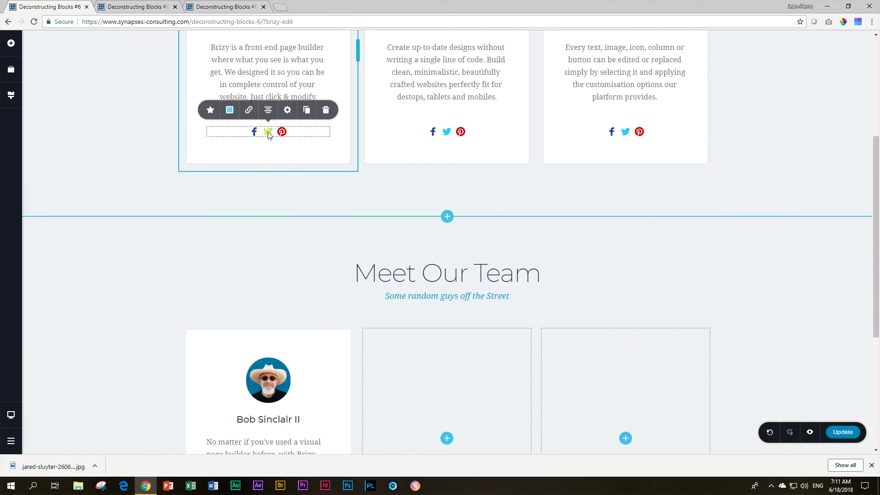
left_click(230, 111)
double_click(214, 238)
key("ctrl+c")
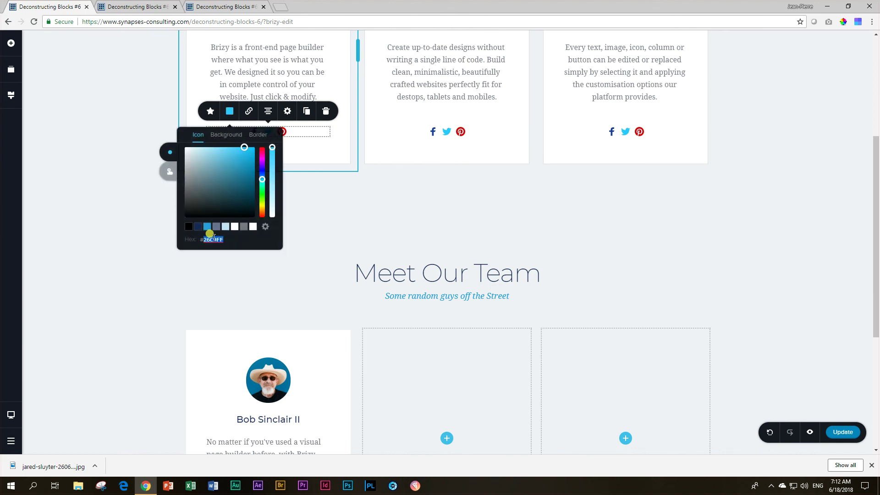
left_click(144, 334)
Change the second Facebook icon in the new card to the Twitter bird glyph, searching the icon library for "twit".
scroll(143, 333, "down", 5)
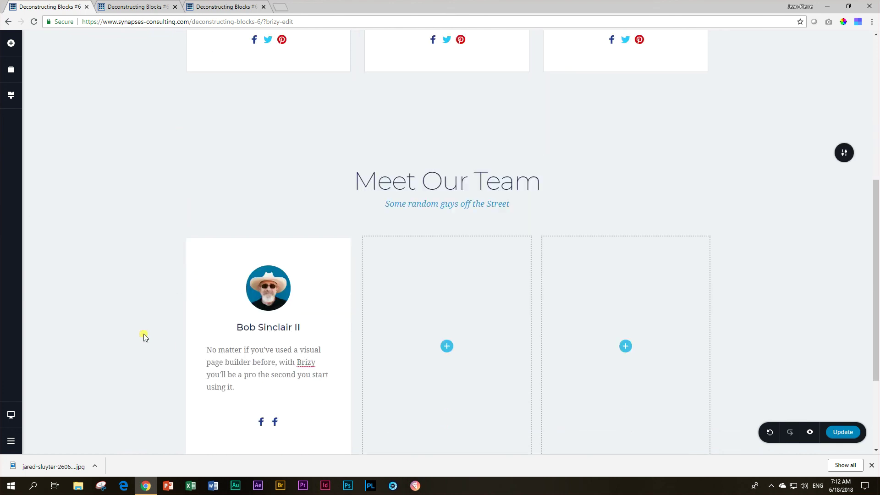
left_click(275, 285)
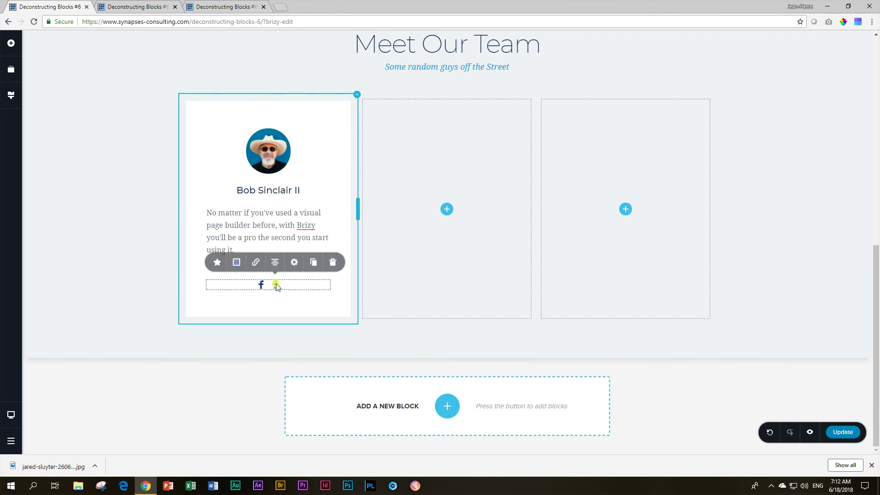
left_click(217, 264)
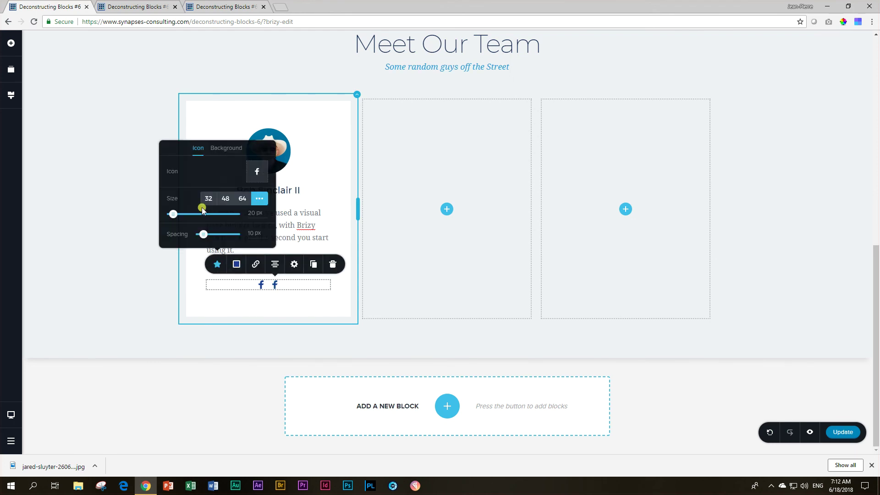
left_click(256, 172)
type("twit")
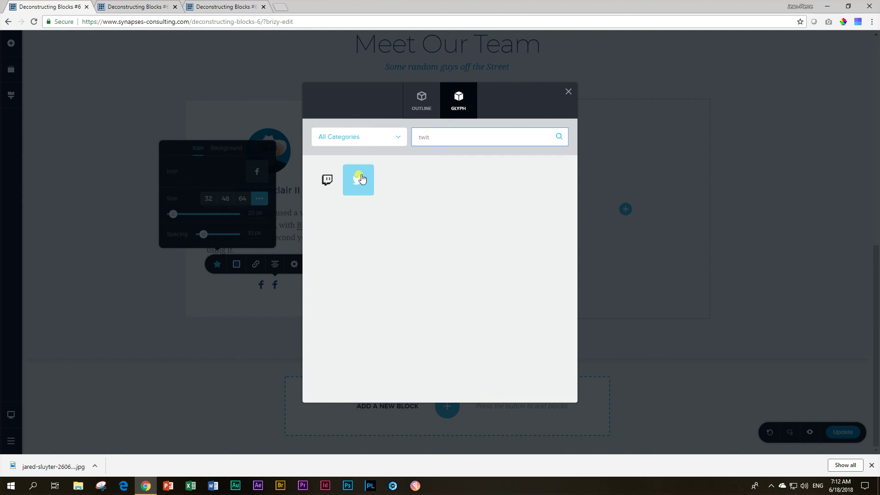
left_click(358, 180)
Apply the copied light-blue hex colour to the new card's Twitter icon and duplicate that icon.
left_click(236, 265)
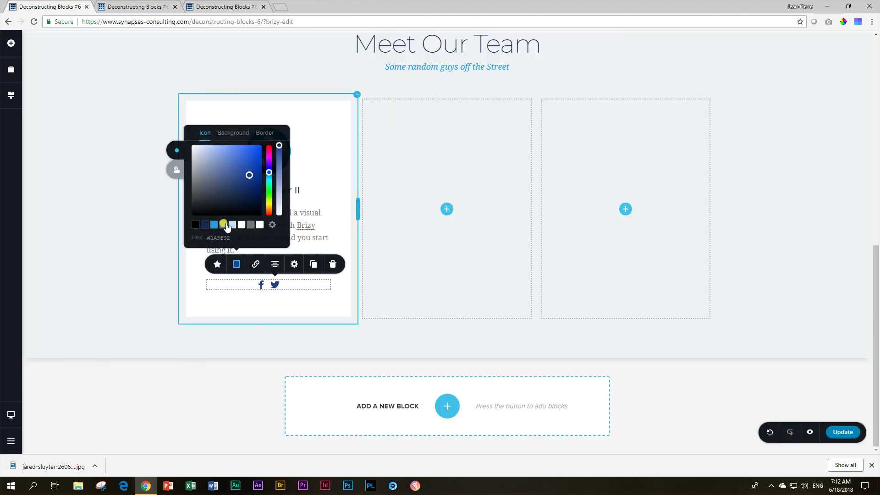
double_click(220, 236)
key("ctrl+v")
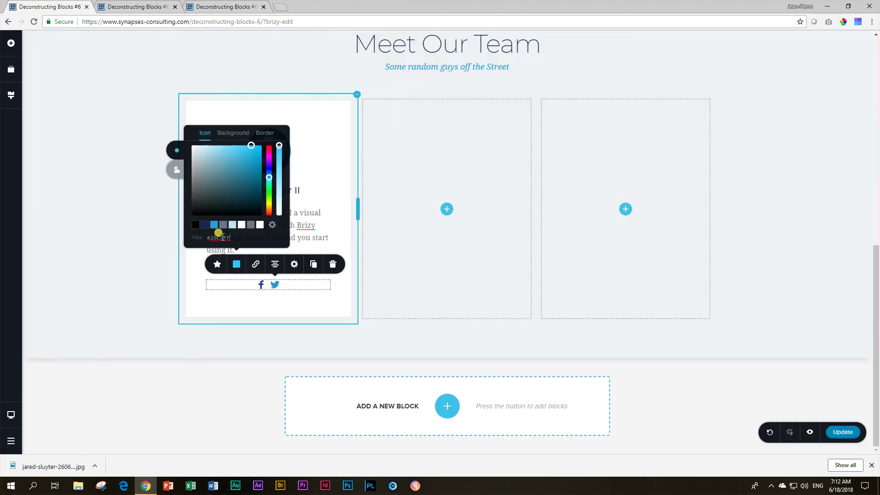
left_click(313, 264)
Copy the hex colour of the Pinterest icon in the original block's first card.
scroll(294, 229, "up", 5)
left_click(282, 134)
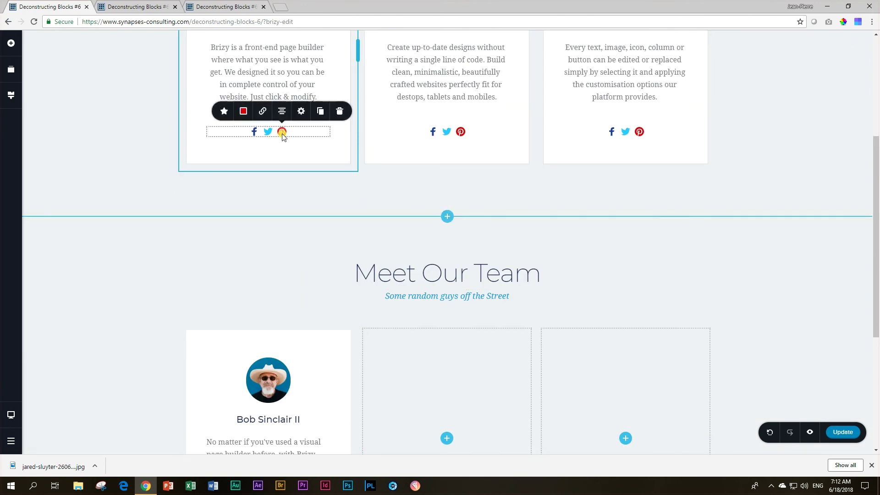
left_click(224, 111)
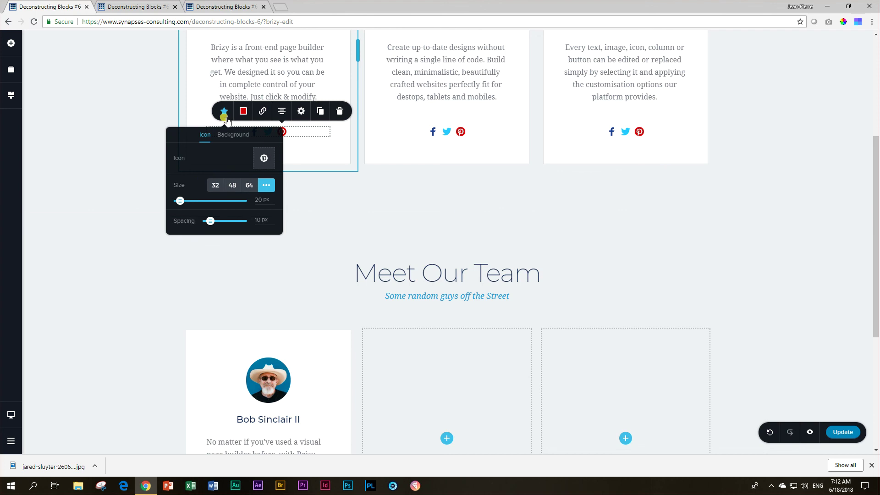
left_click(243, 111)
double_click(230, 239)
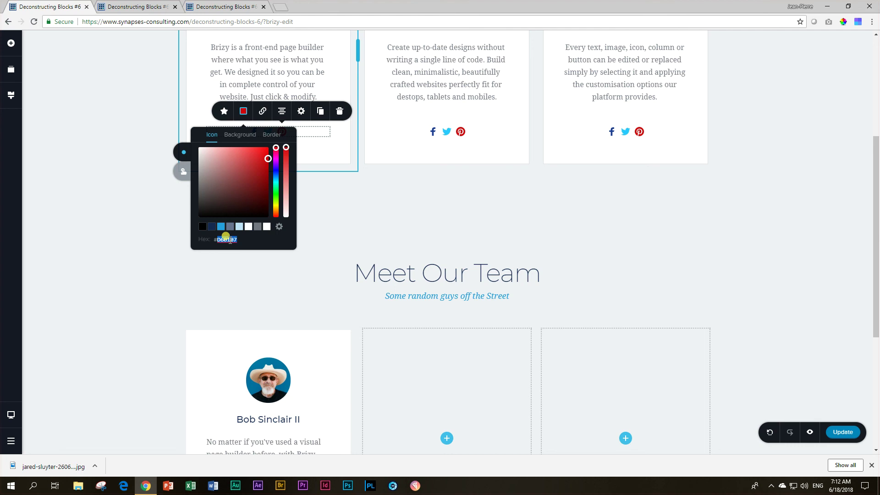
left_click(131, 303)
Change the second Twitter icon in the new card to the Pinterest glyph, searching the icon library for "pint".
scroll(137, 298, "down", 3)
scroll(183, 256, "up", 4)
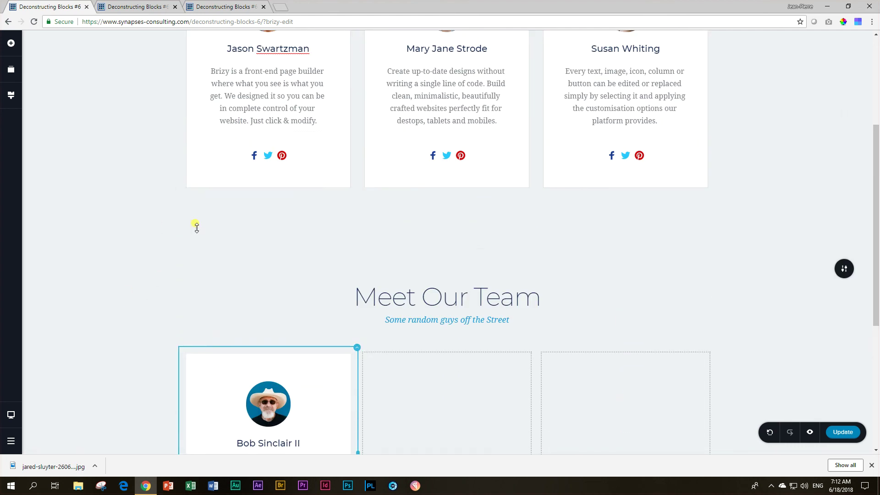
scroll(196, 227, "up", 1)
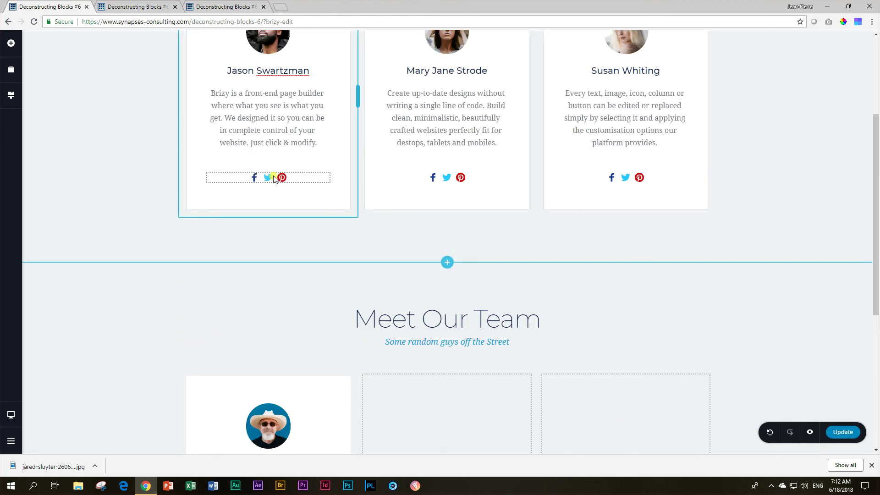
scroll(216, 272, "down", 5)
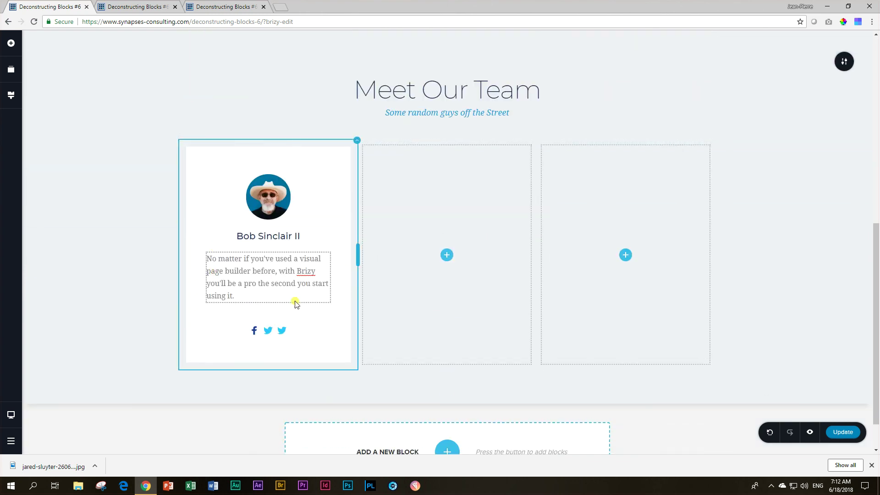
left_click(283, 333)
left_click(224, 310)
left_click(264, 219)
left_click(451, 135)
type("pint")
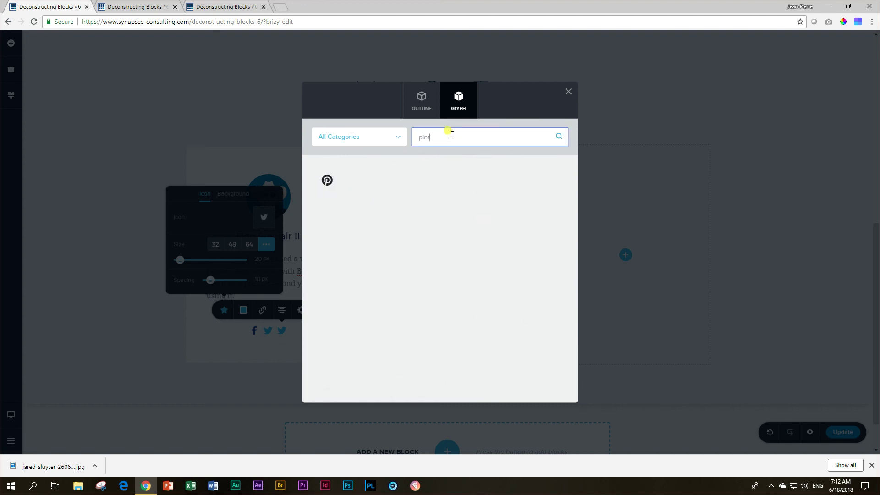
left_click(328, 181)
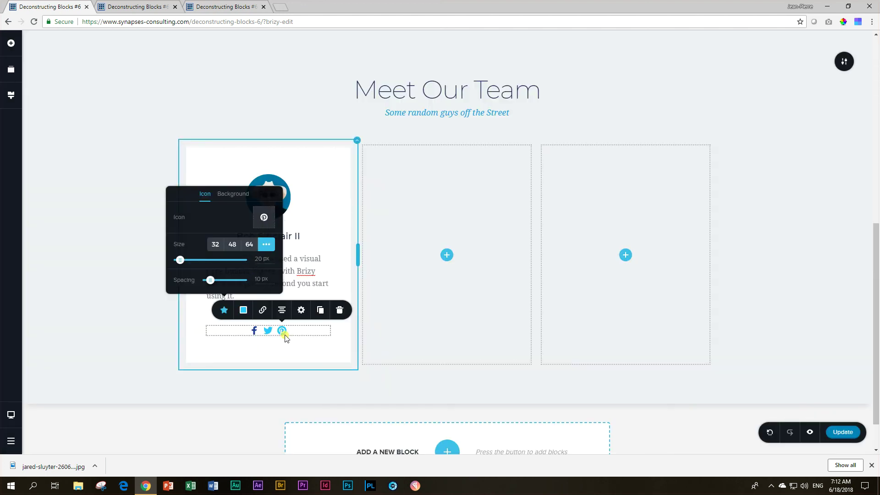
Apply the copied red hex colour to the new card's Pinterest icon.
left_click(245, 311)
double_click(228, 284)
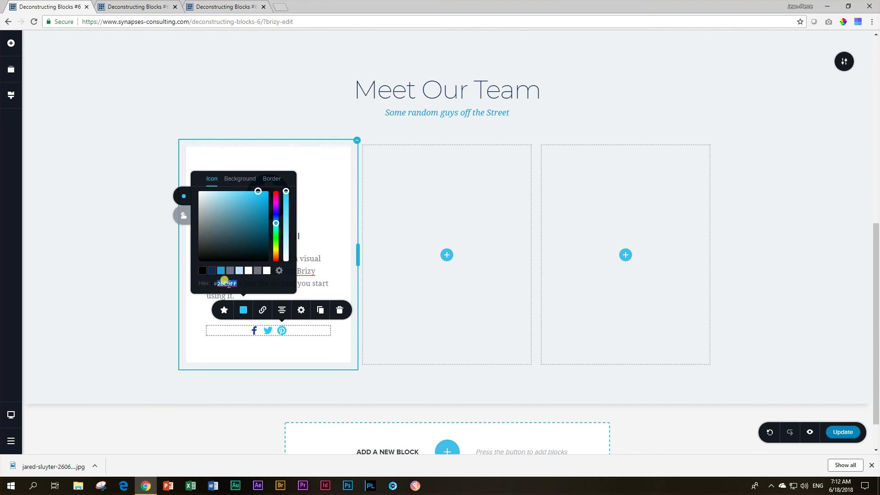
key("ctrl+v")
left_click(123, 337)
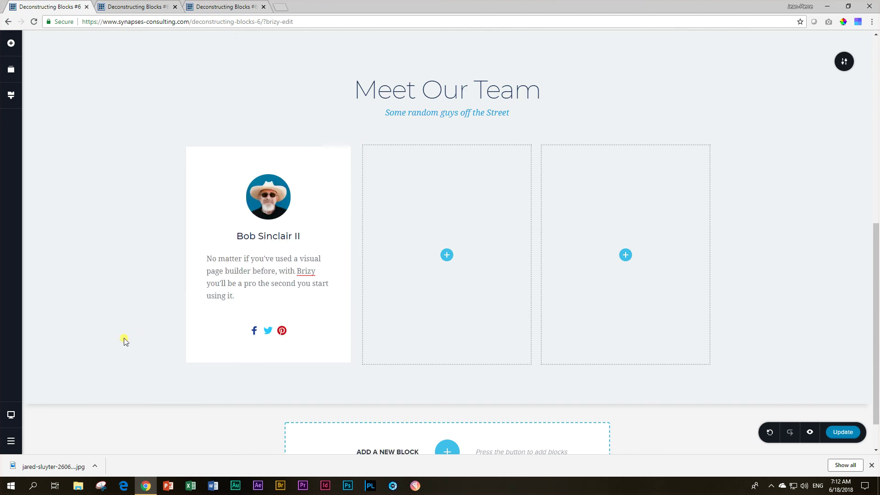
Set the hover-state colour of the new card's Facebook icon to its normal colour, #1A3E92.
left_click(255, 333)
left_click(214, 310)
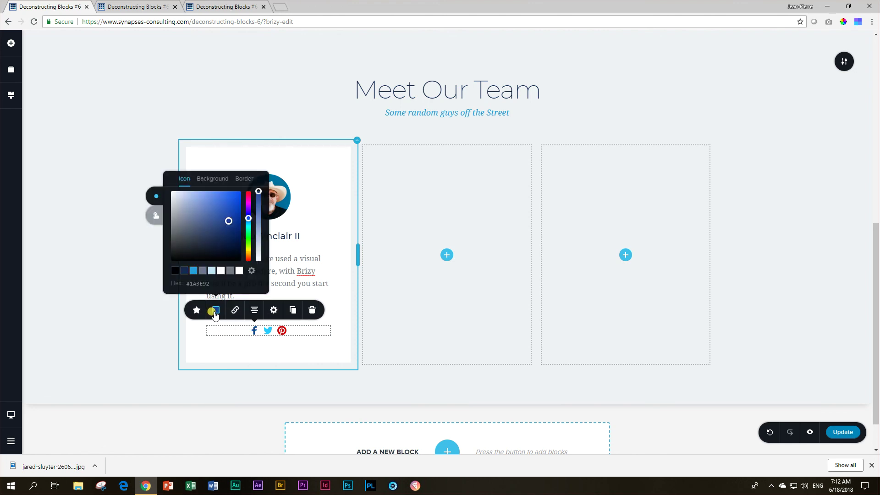
double_click(196, 284)
left_click(155, 215)
double_click(197, 284)
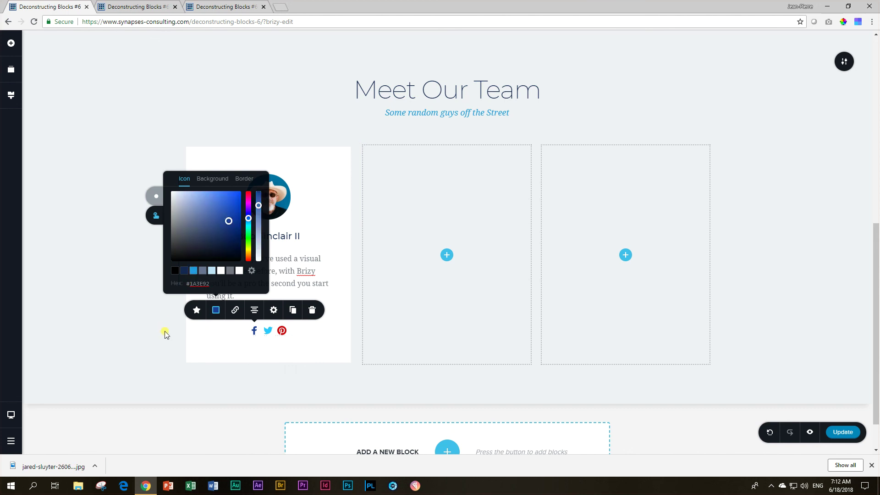
Set the hover-state colour of the new card's Twitter icon to its normal colour, #26C9FF.
left_click(268, 332)
left_click(230, 310)
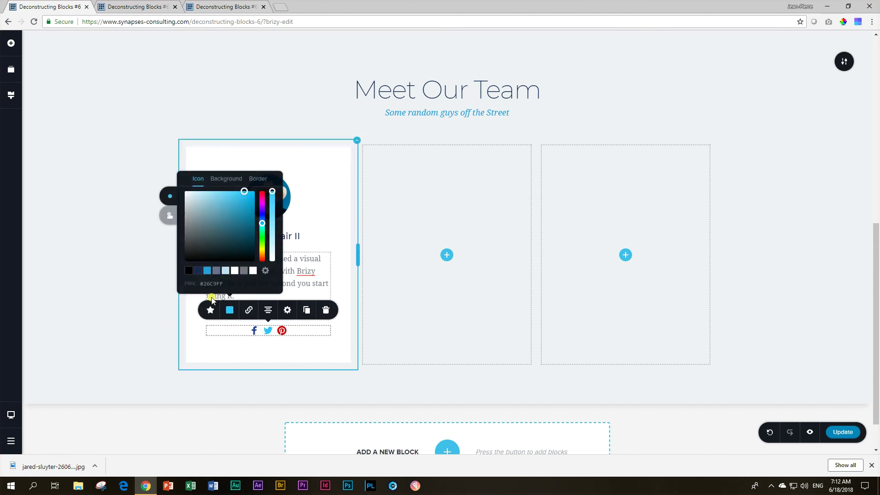
double_click(209, 284)
key("ctrl+c")
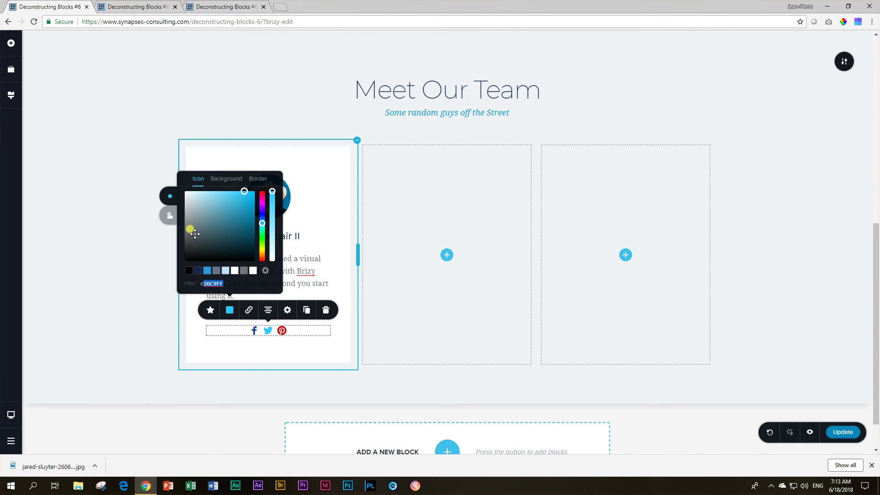
left_click(208, 271)
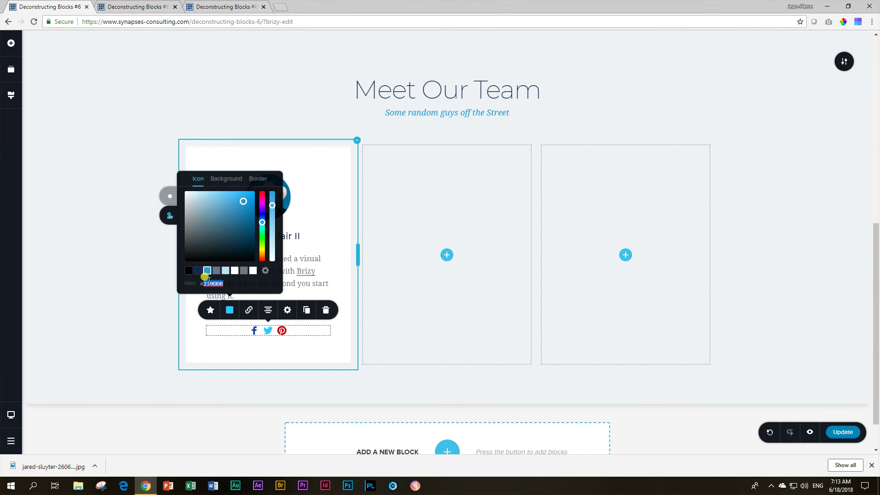
key("ctrl+v")
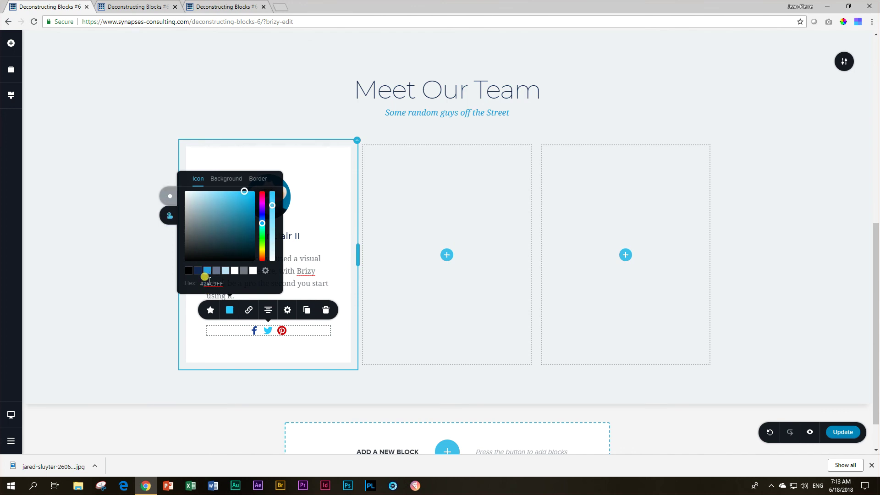
Set the hover-state colour of the new card's Pinterest icon to its normal colour, #D60107.
left_click(281, 331)
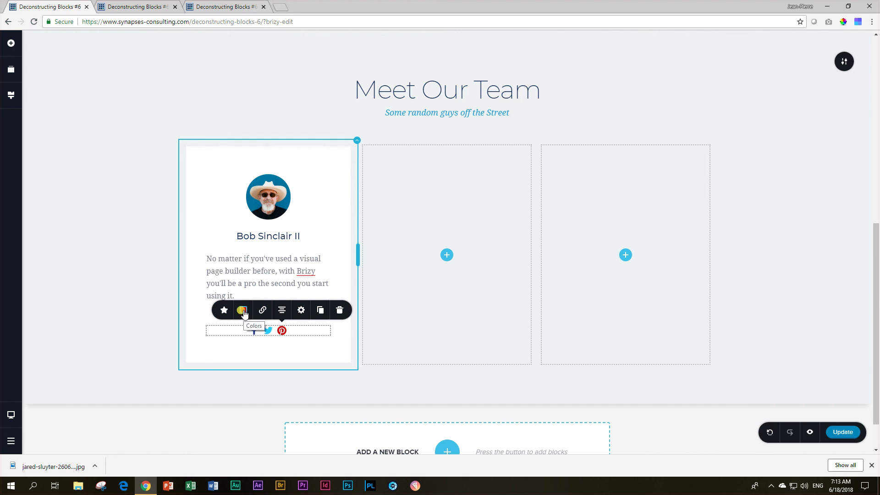
left_click(237, 309)
double_click(220, 283)
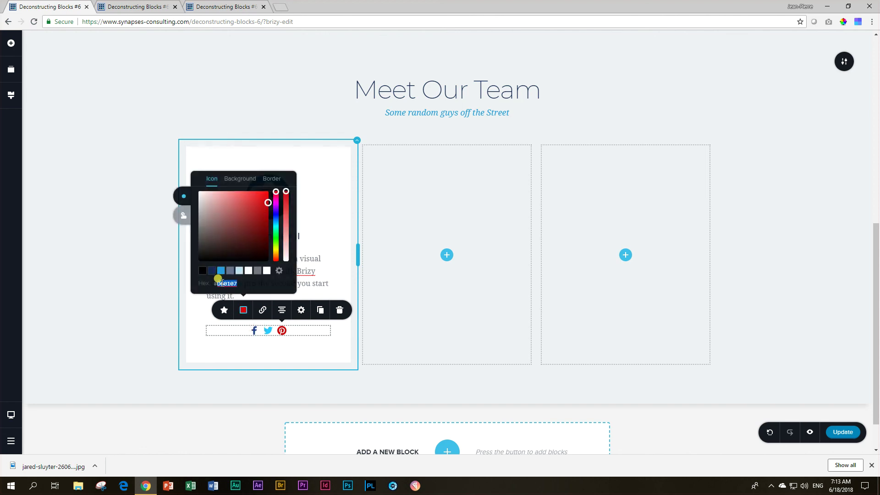
left_click(183, 215)
double_click(224, 284)
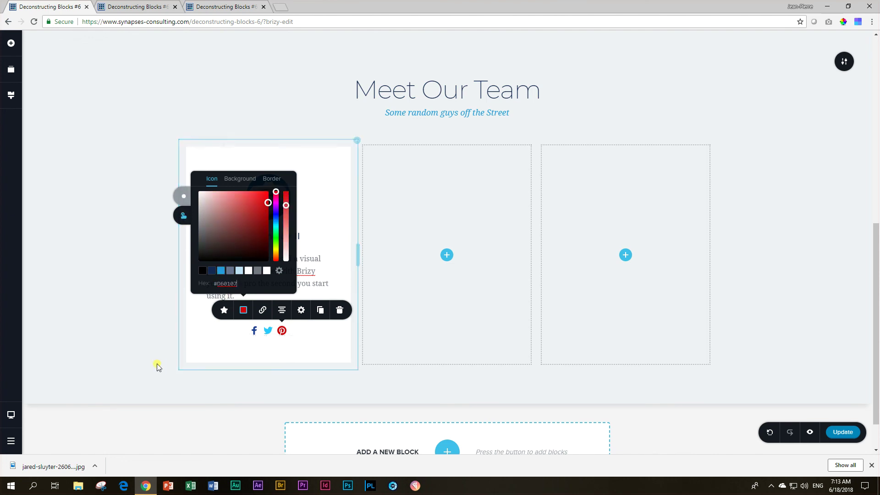
left_click(130, 360)
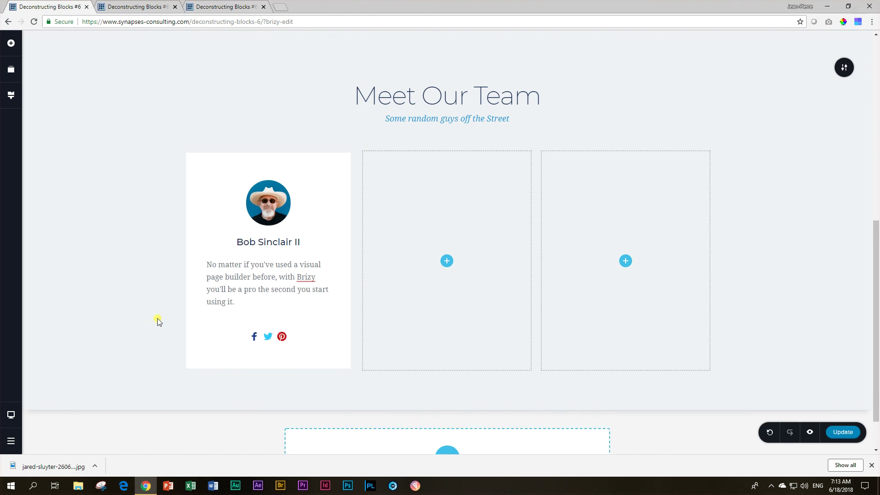
Compare the finished first card with the cards of the original Meet Our Team block.
scroll(159, 316, "up", 8)
scroll(160, 321, "down", 7)
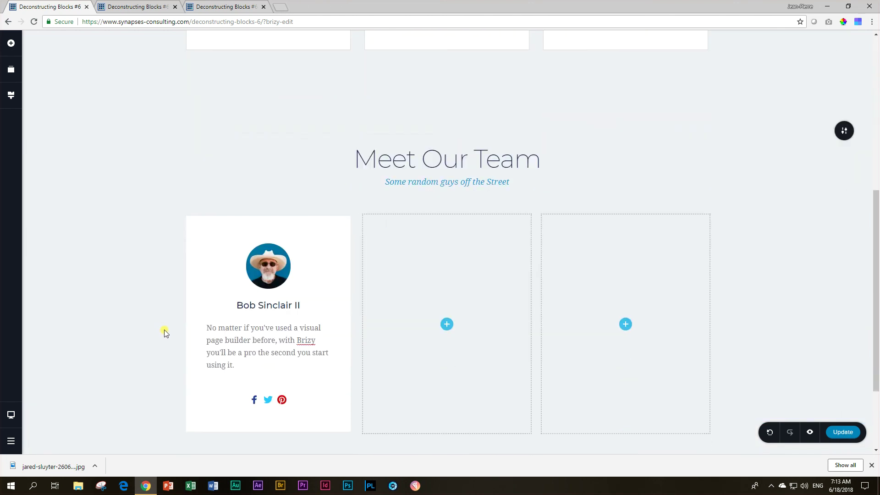
scroll(165, 333, "up", 5)
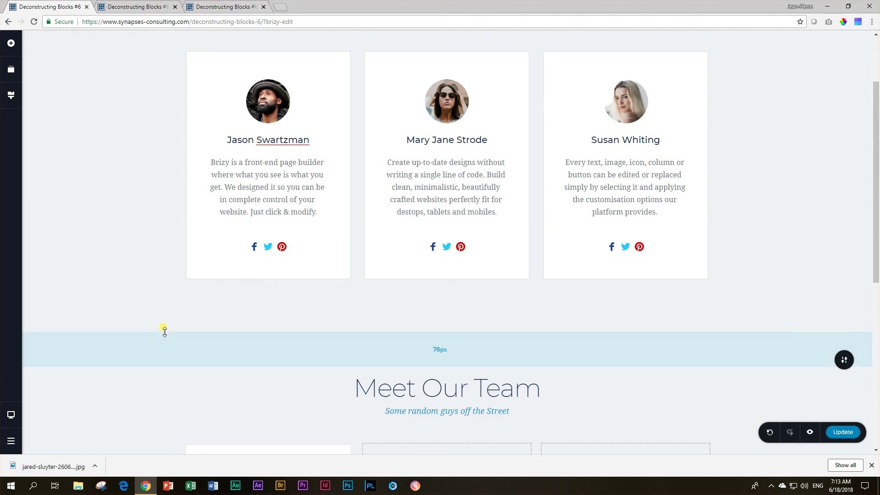
scroll(165, 330, "down", 5)
scroll(193, 323, "down", 1)
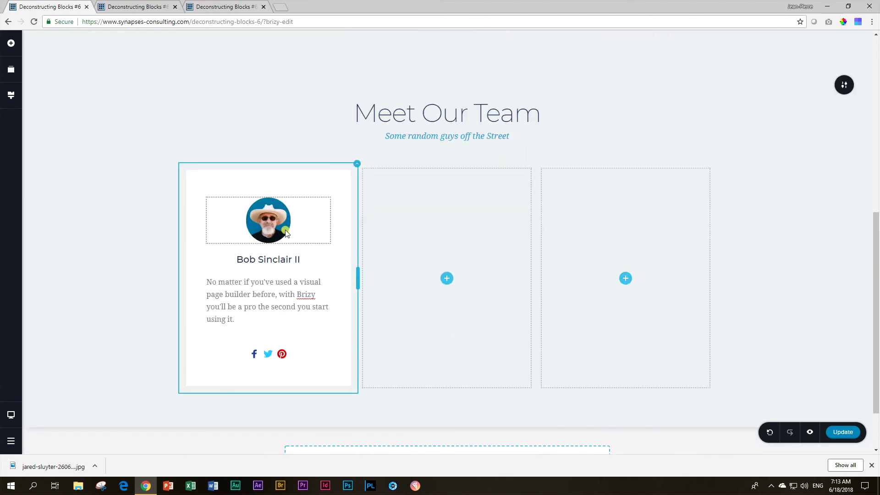
scroll(290, 280, "up", 7)
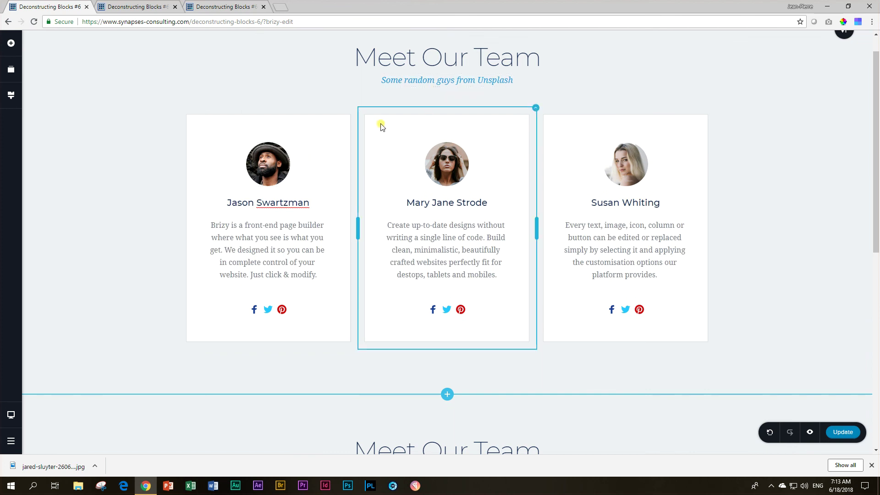
scroll(389, 201, "down", 6)
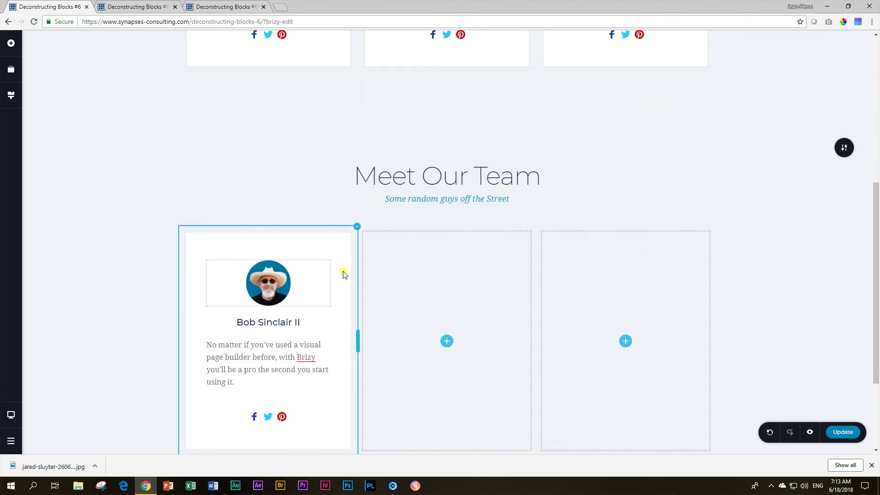
Delete the two empty columns beside the finished card.
left_click(535, 228)
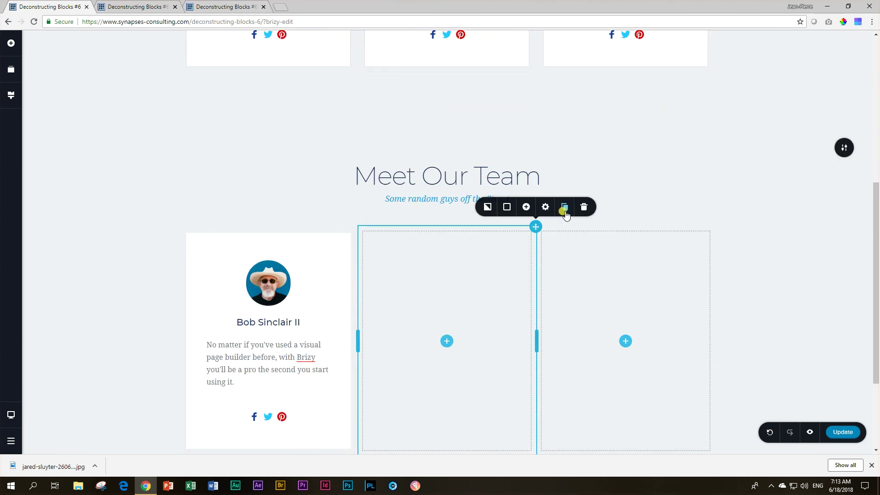
left_click(584, 206)
left_click(717, 228)
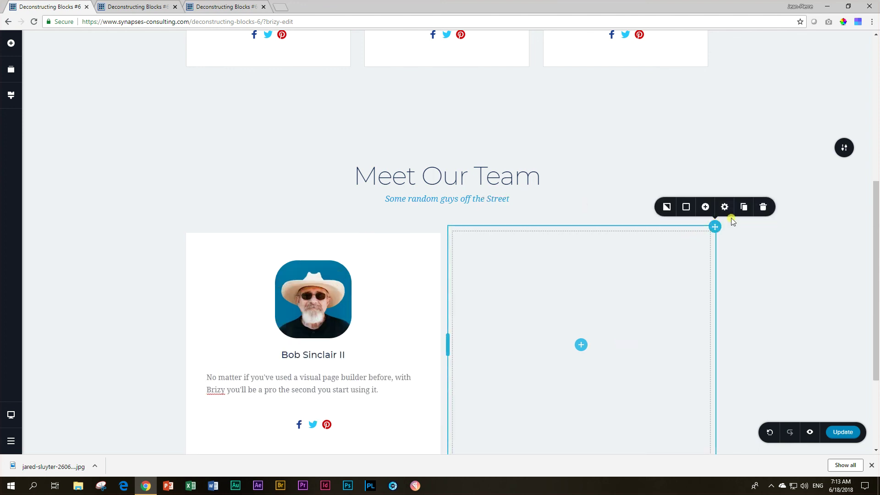
left_click(760, 205)
Duplicate the finished card's column twice to make a row of three cards.
left_click(717, 228)
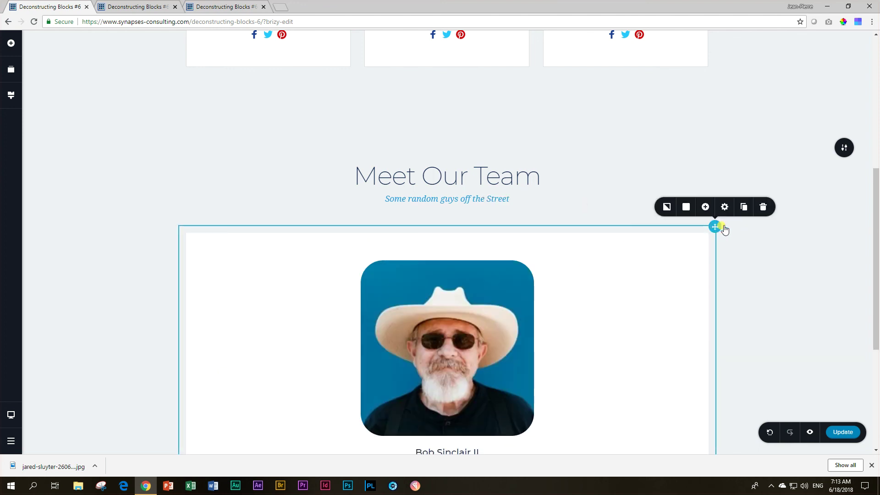
left_click(744, 207)
left_click(744, 207)
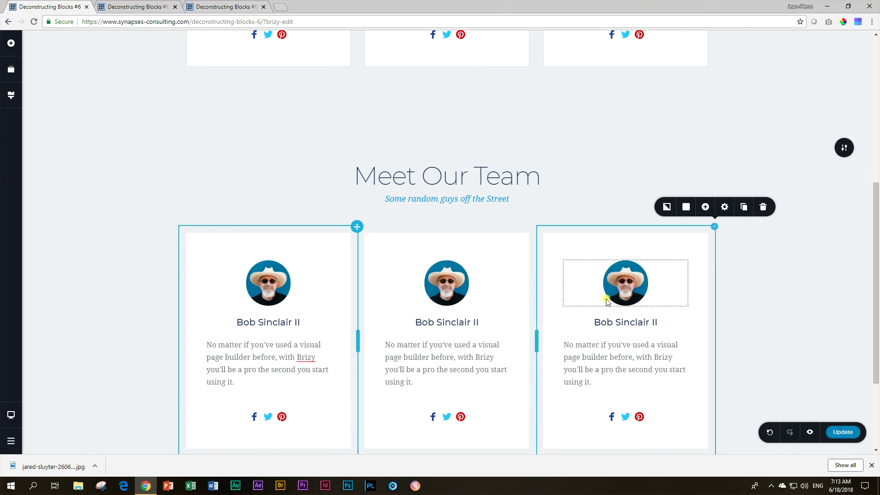
Replace the middle card's portrait with the photo of the young woman from the media library.
left_click(458, 284)
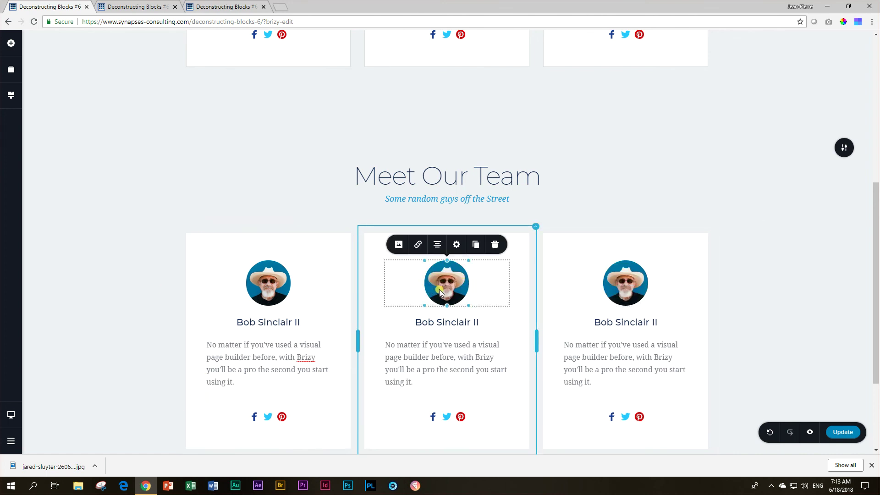
left_click(399, 247)
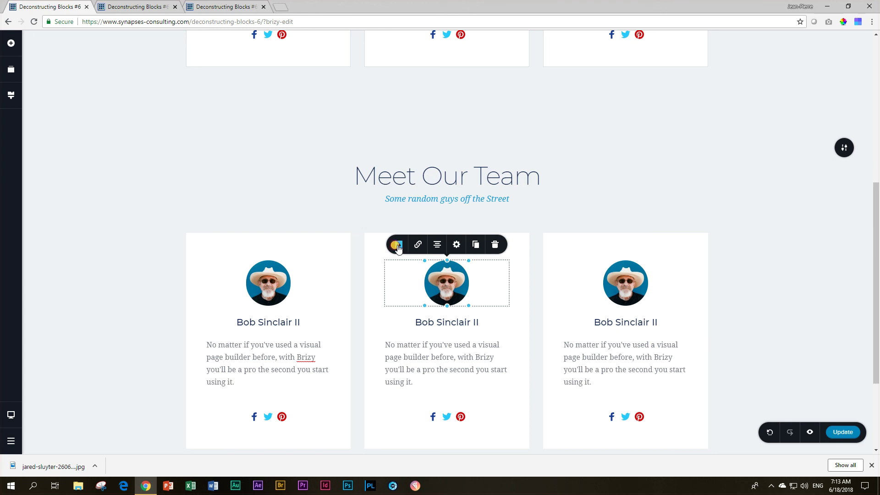
left_click(446, 154)
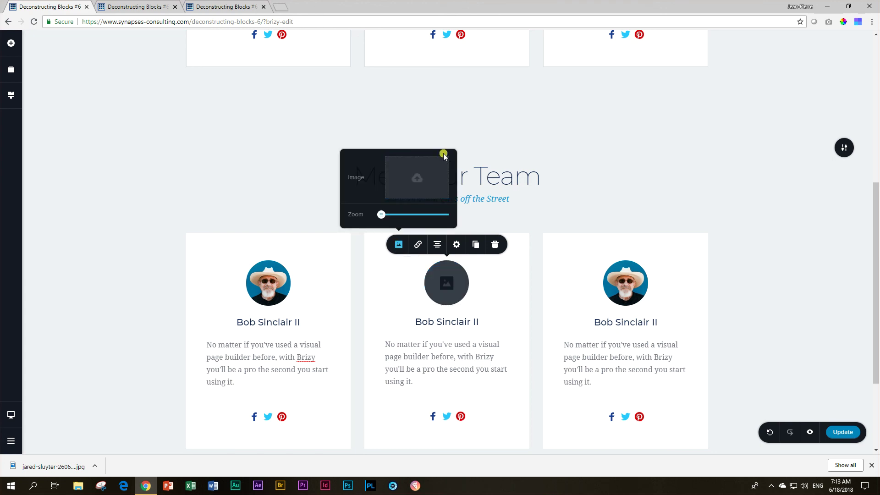
left_click(420, 179)
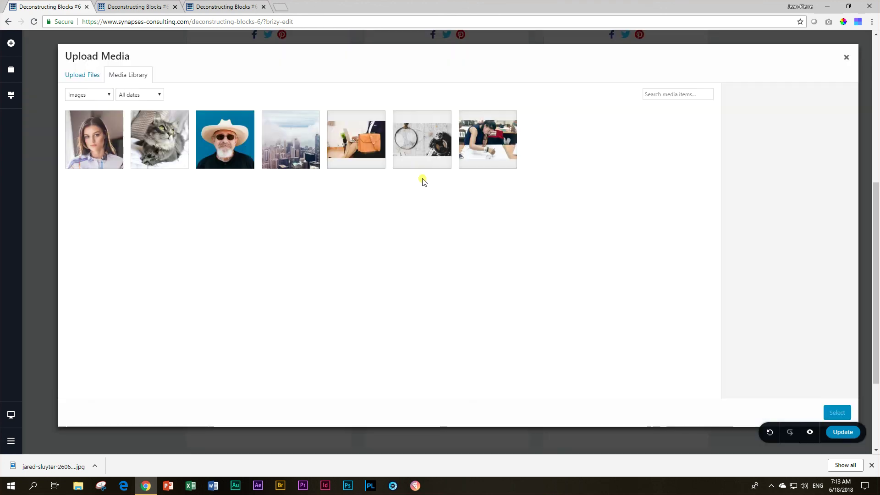
left_click(72, 148)
left_click(834, 414)
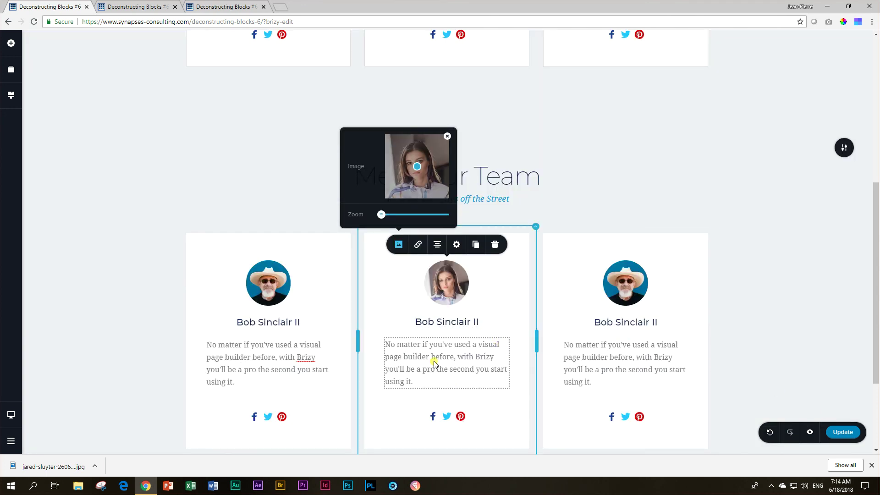
Replace the third card's portrait with the photo of the grey cat from the media library.
left_click(644, 281)
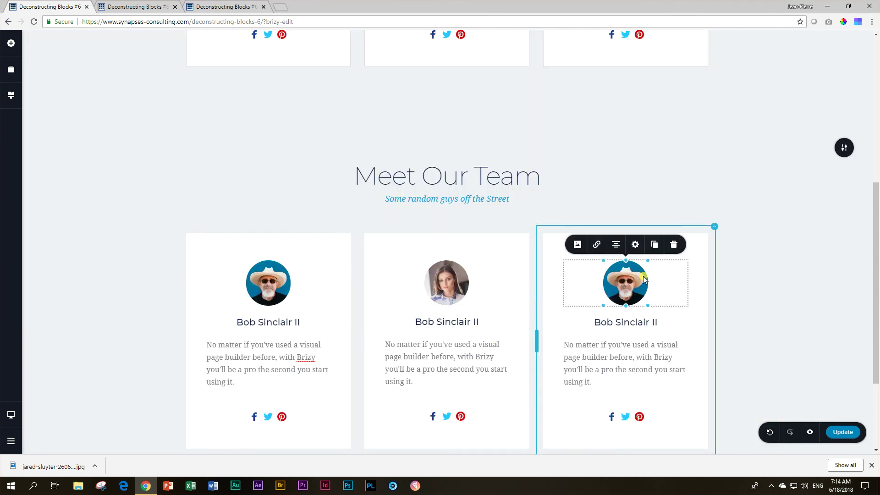
left_click(578, 244)
left_click(627, 154)
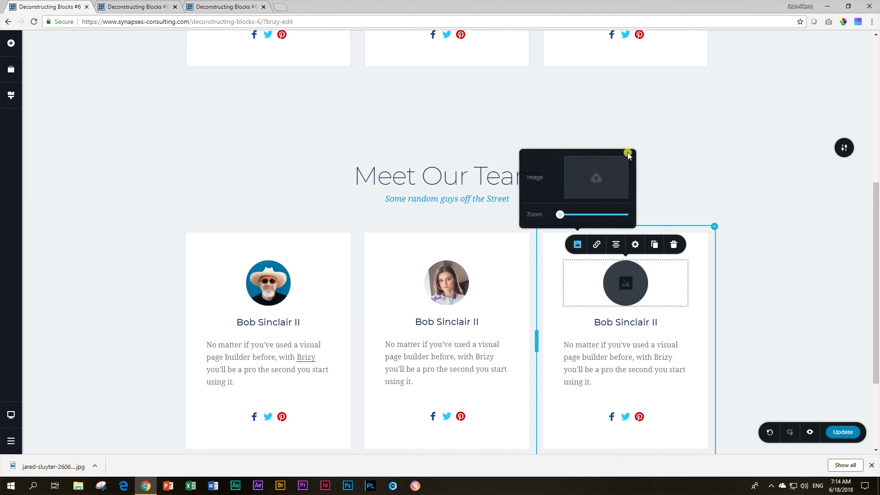
left_click(600, 179)
left_click(179, 133)
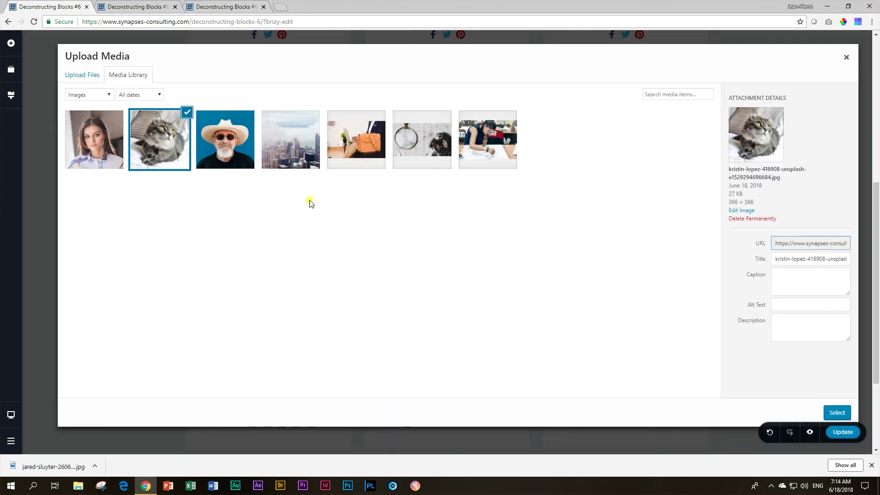
left_click(838, 412)
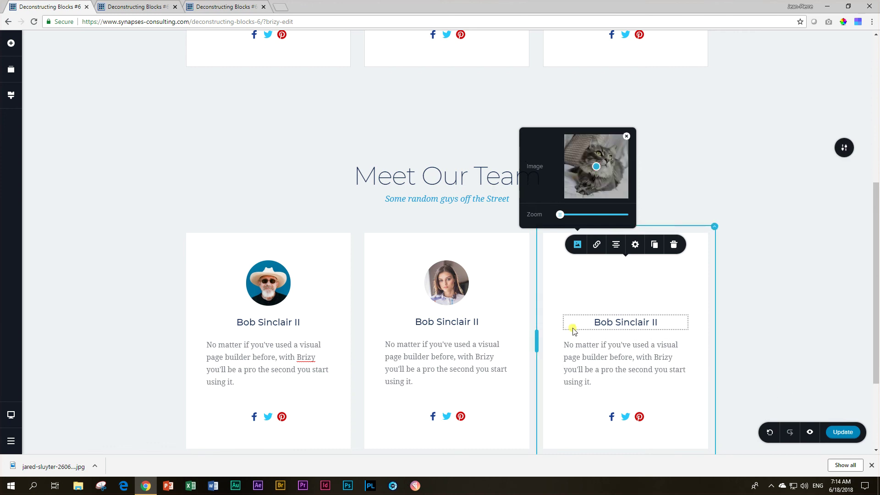
left_click(742, 290)
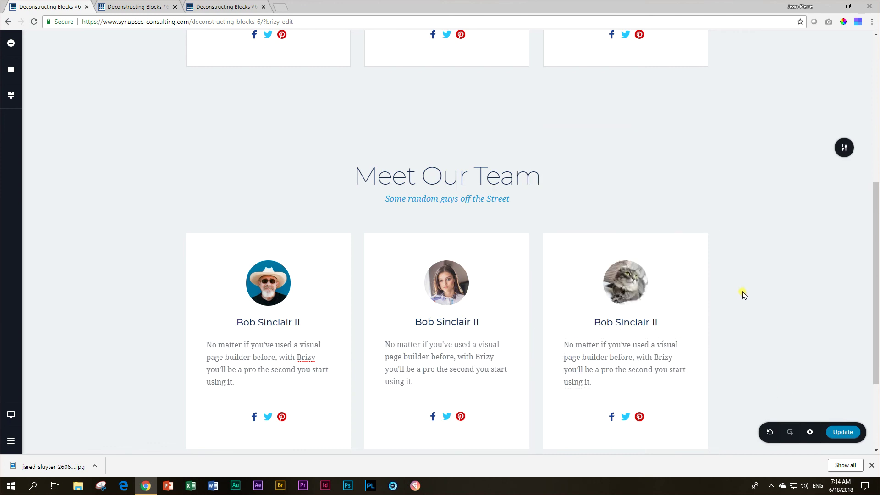
Compare the finished three-card row with the original Meet Our Team block above it.
scroll(716, 305, "down", 2)
scroll(719, 312, "down", 1)
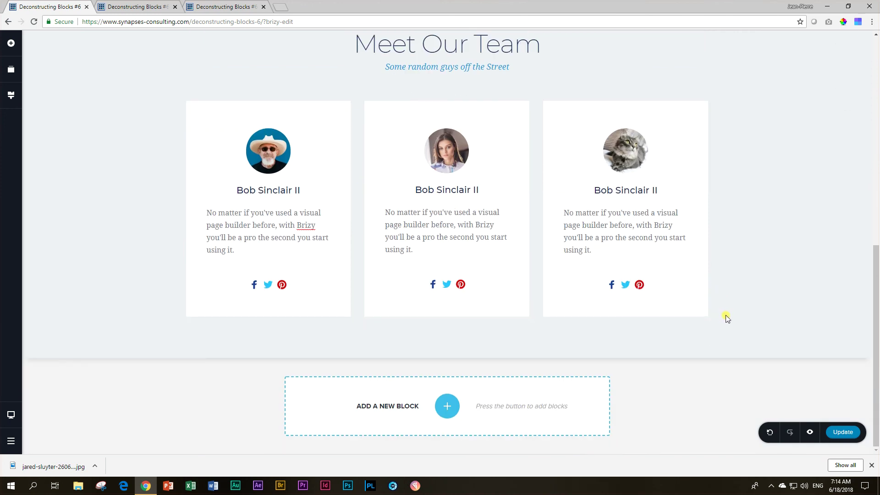
scroll(725, 321, "up", 7)
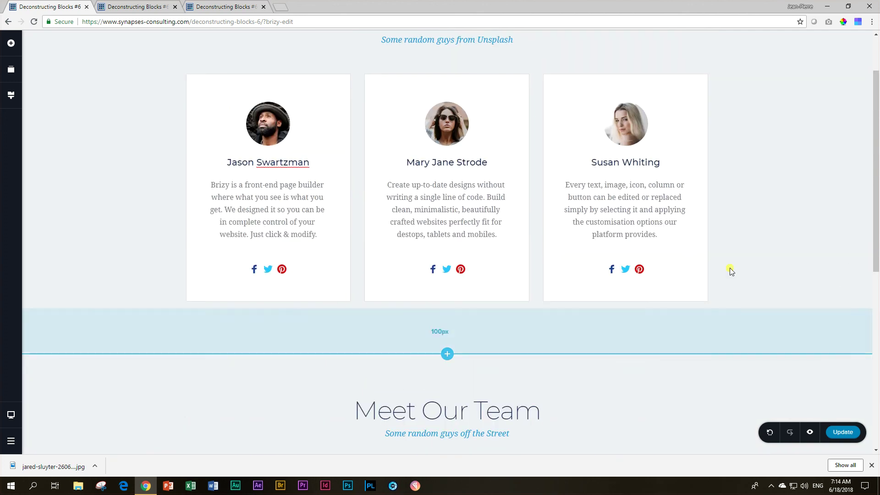
scroll(678, 309, "up", 1)
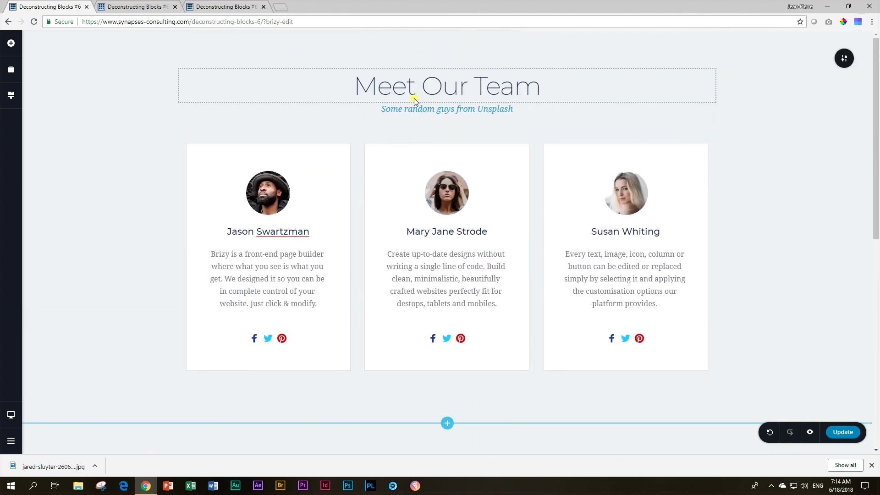
scroll(490, 316, "down", 4)
scroll(306, 312, "down", 4)
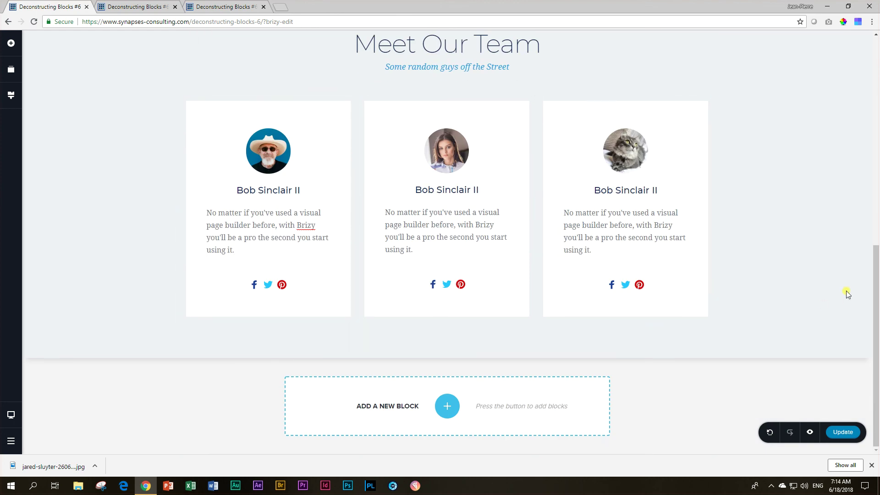
left_click(271, 152)
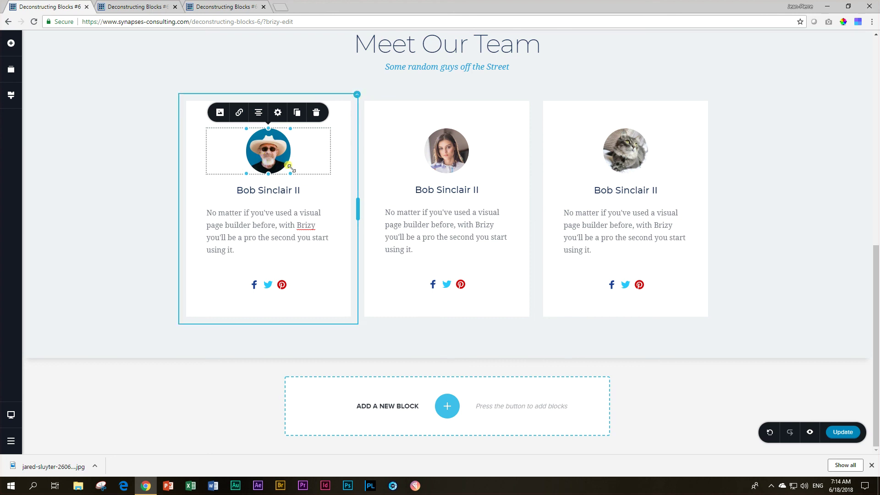
left_click(751, 172)
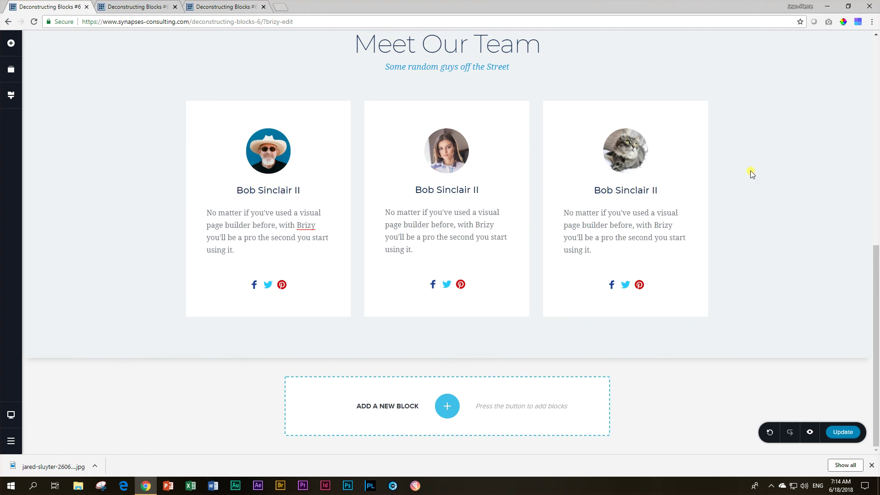